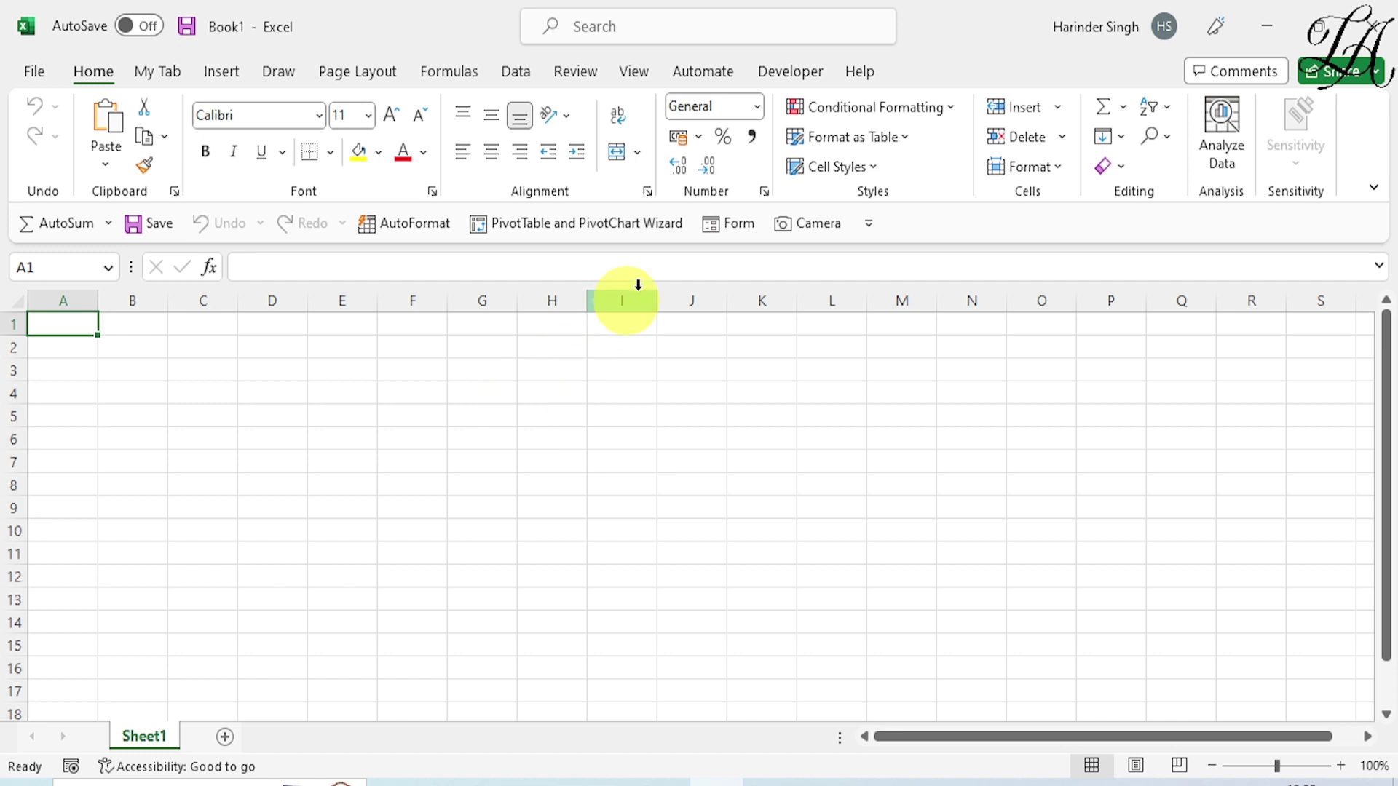
# - Open the Visual Basic editor from Excel's Developer tab
pyautogui.click(793, 76)
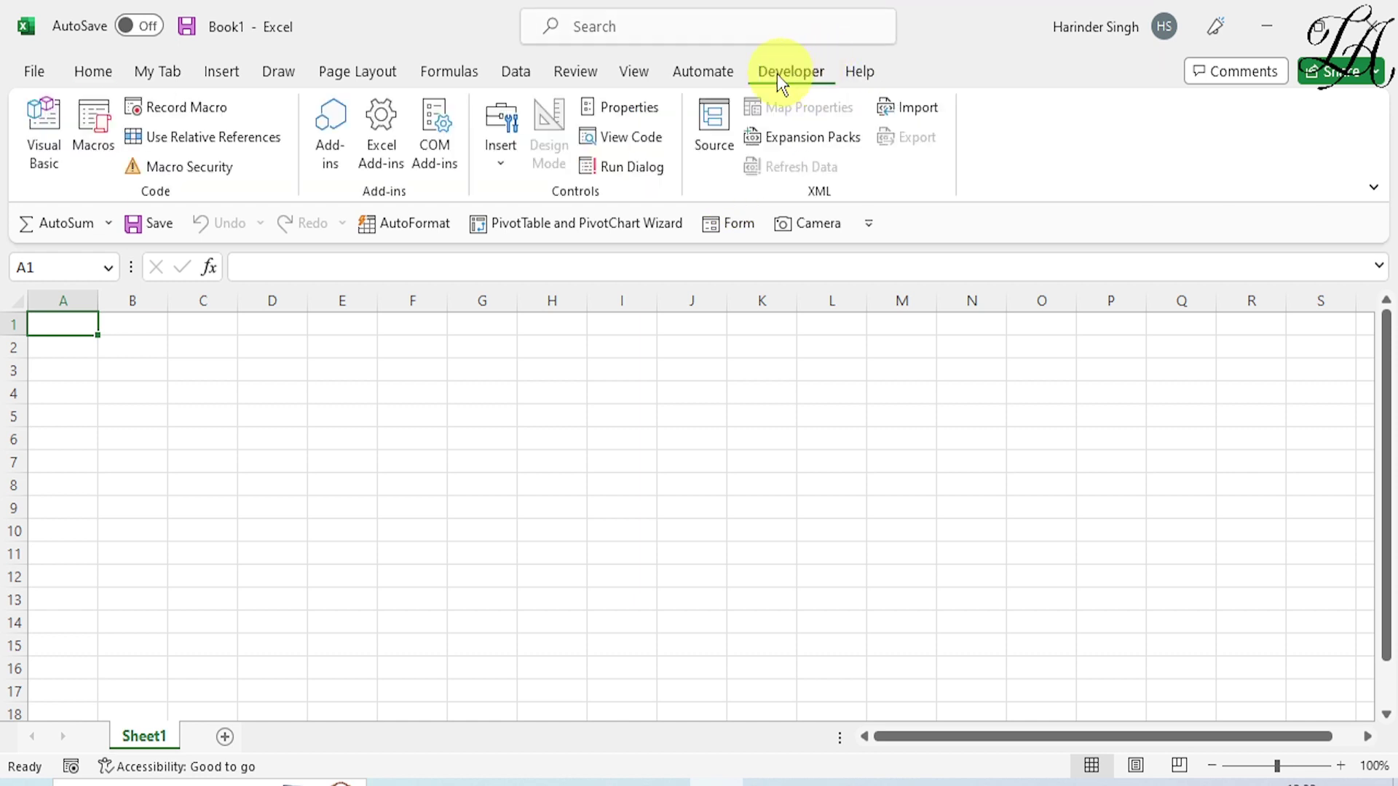
pyautogui.click(42, 121)
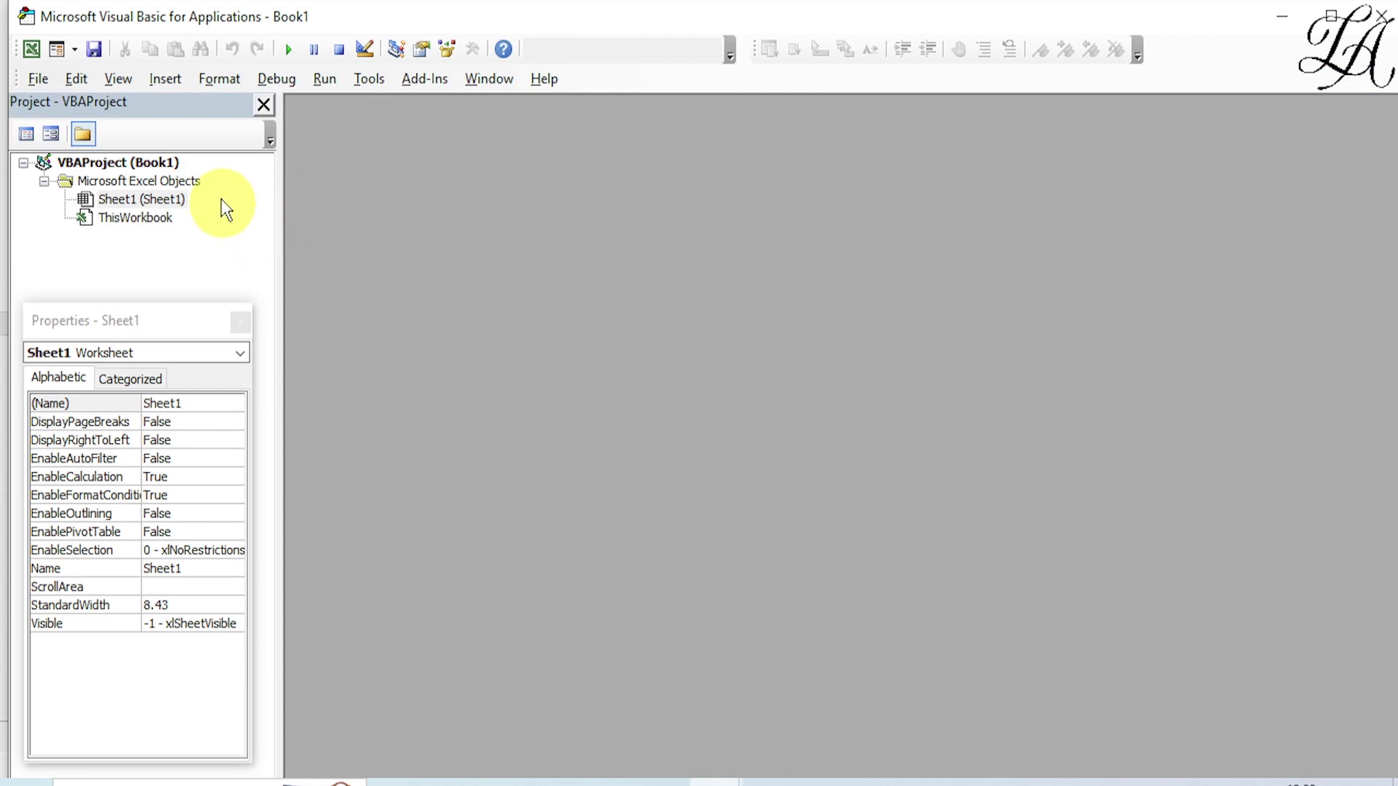
# - Insert UserForm1 and draw a narrowed label captioned 'Login ID' near its top-left
pyautogui.click(165, 85)
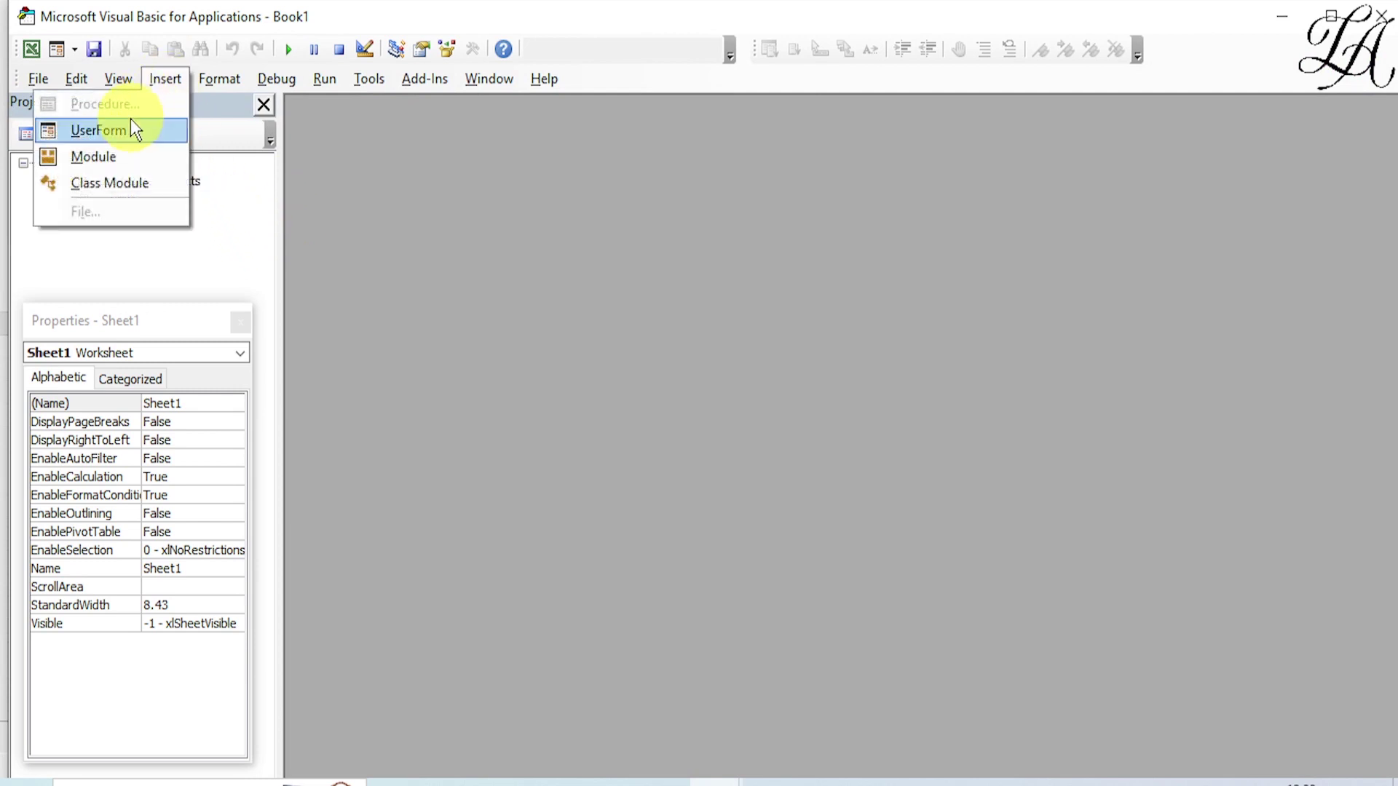
pyautogui.click(115, 129)
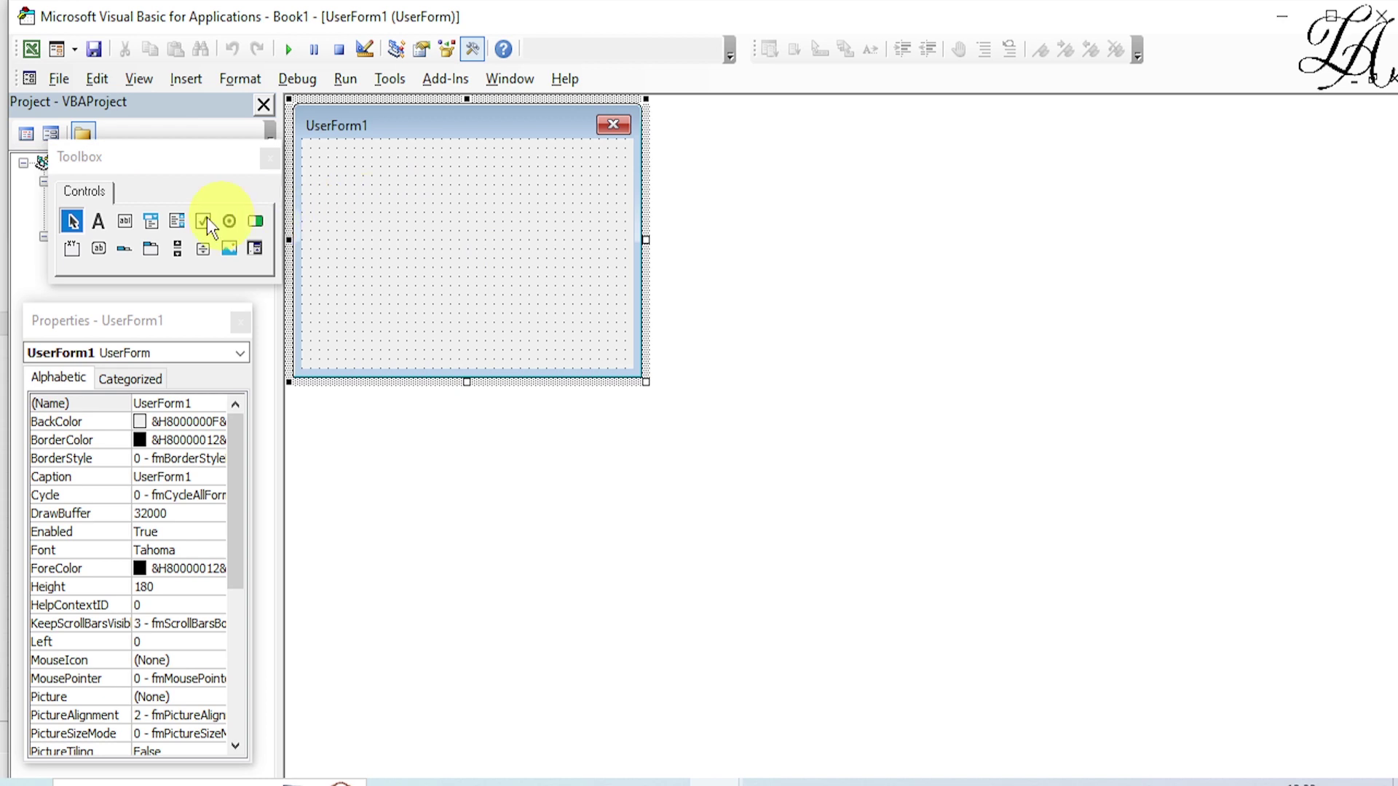
pyautogui.click(99, 221)
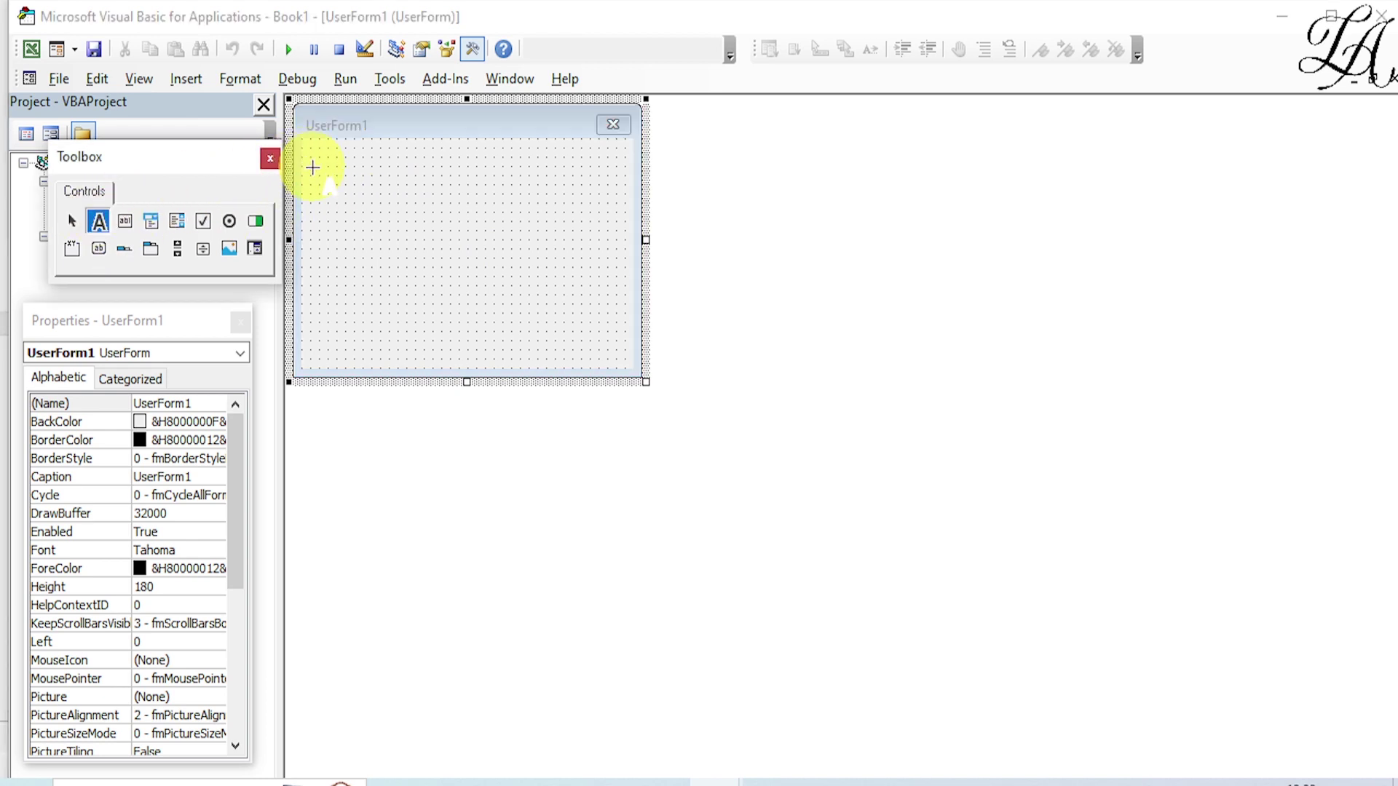
pyautogui.moveTo(318, 165); pyautogui.dragTo(444, 216)
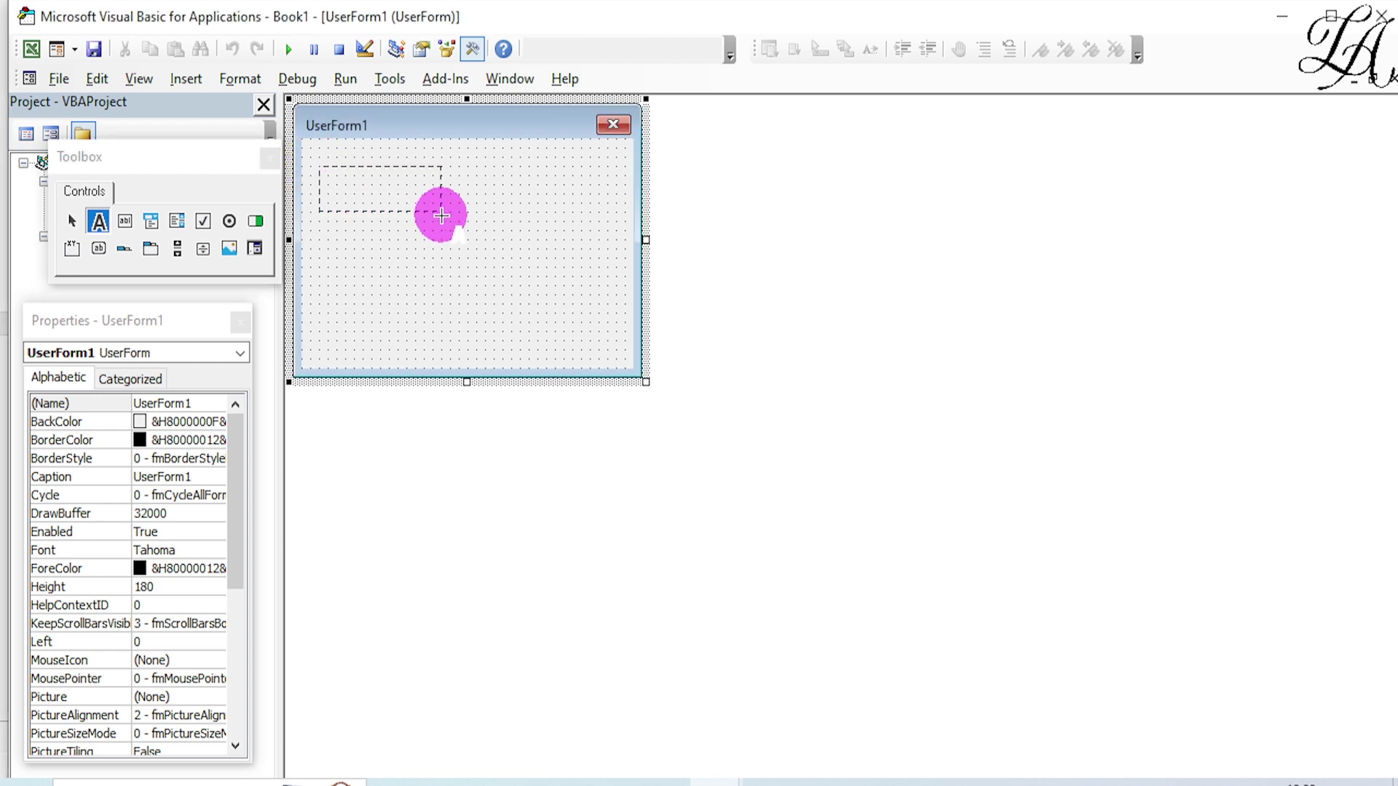
pyautogui.click(160, 529)
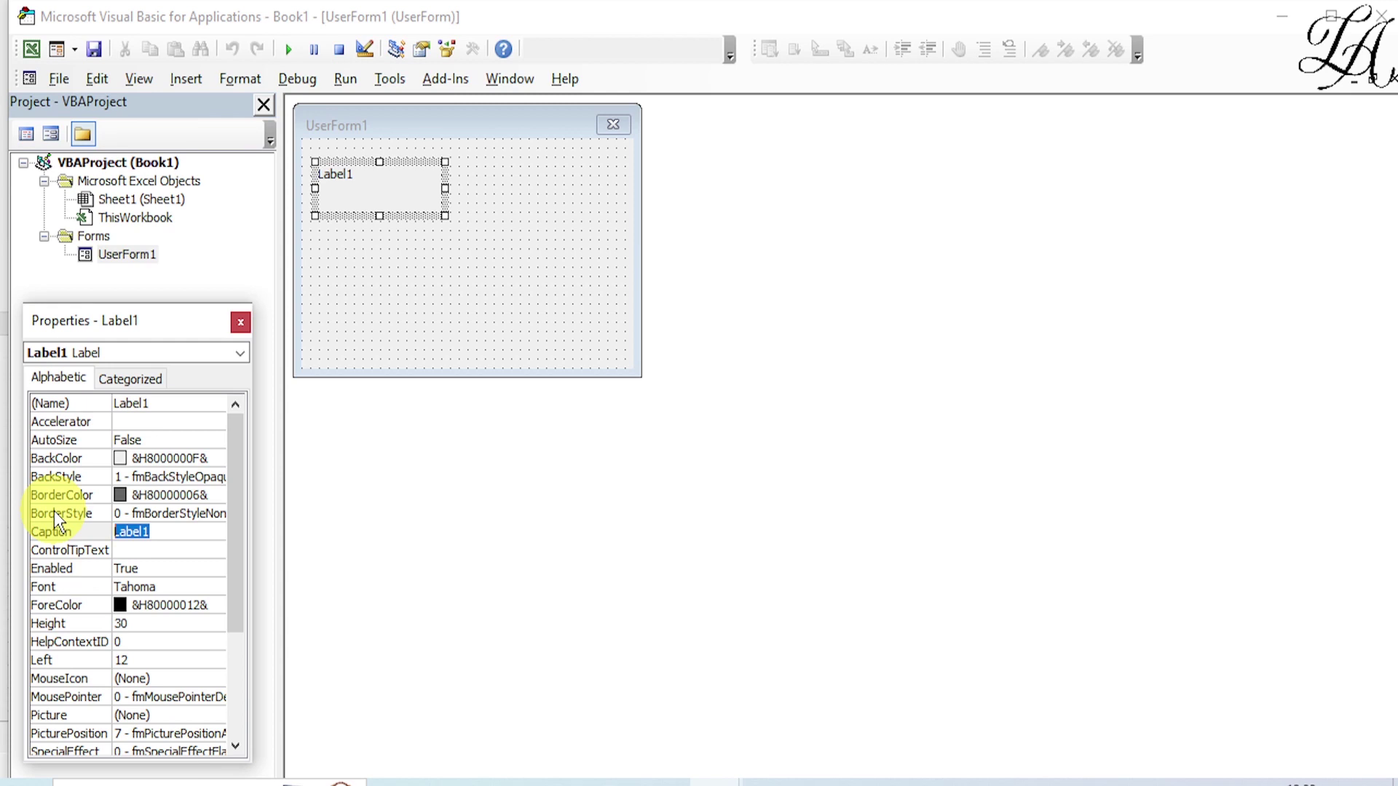
pyautogui.write('Login ')
pyautogui.write('ID')
pyautogui.click(460, 293)
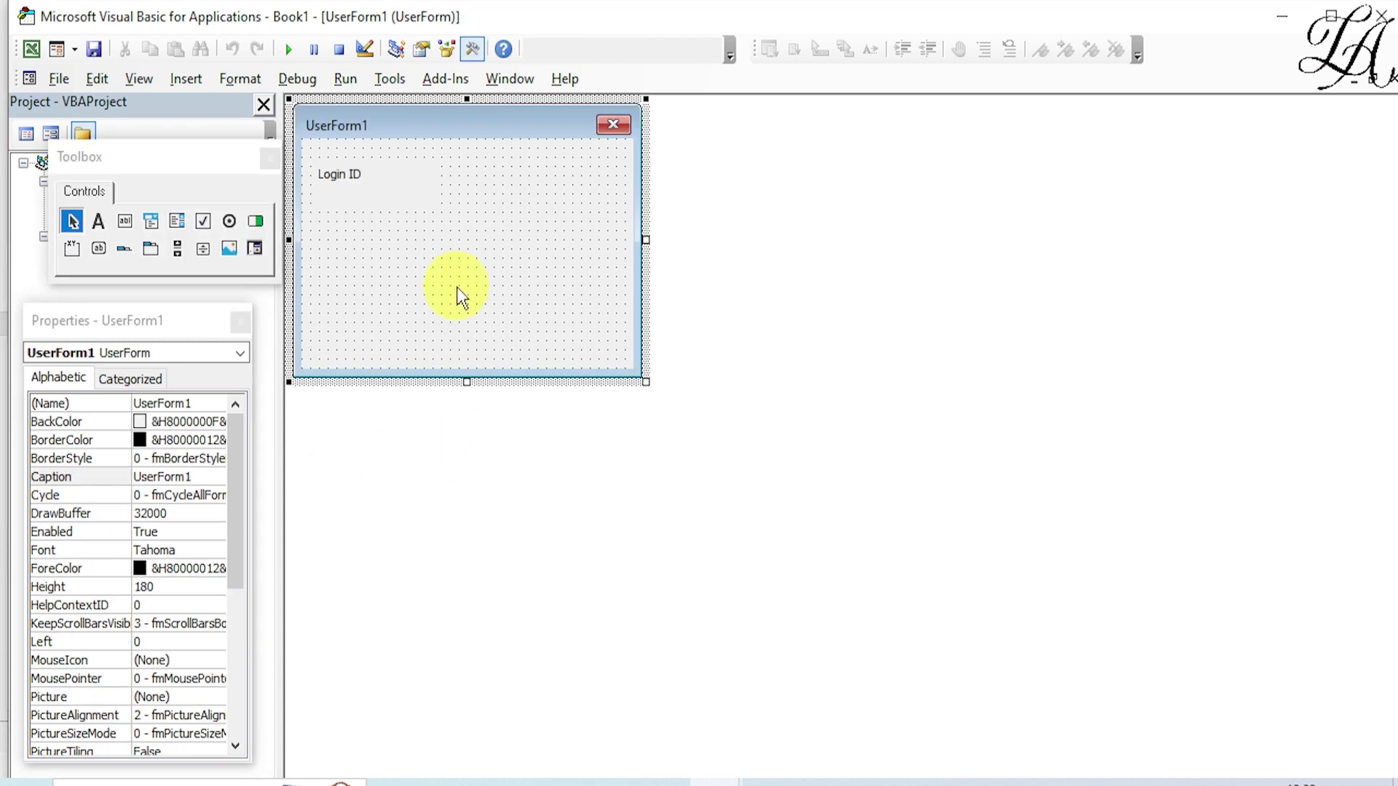
pyautogui.click(386, 186)
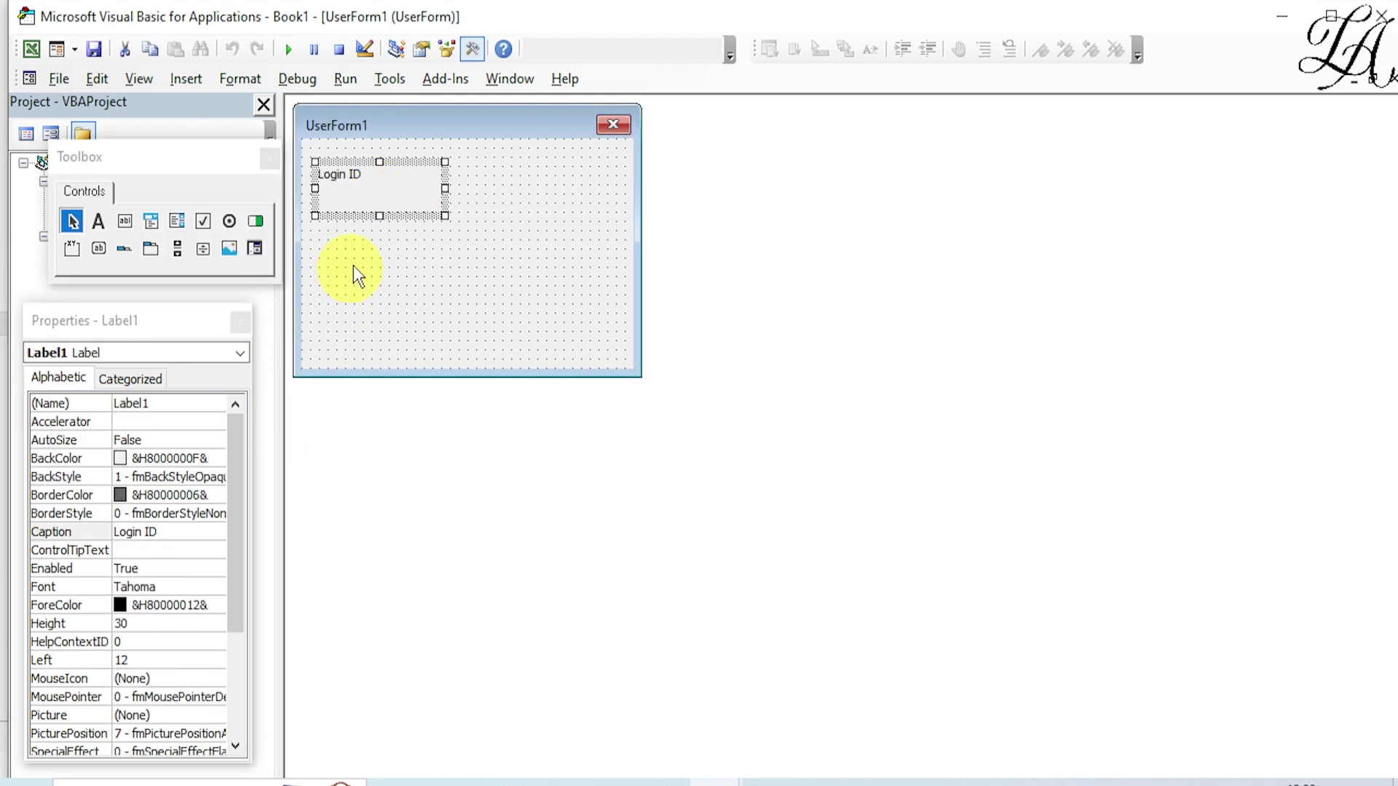
pyautogui.moveTo(443, 190); pyautogui.dragTo(401, 189)
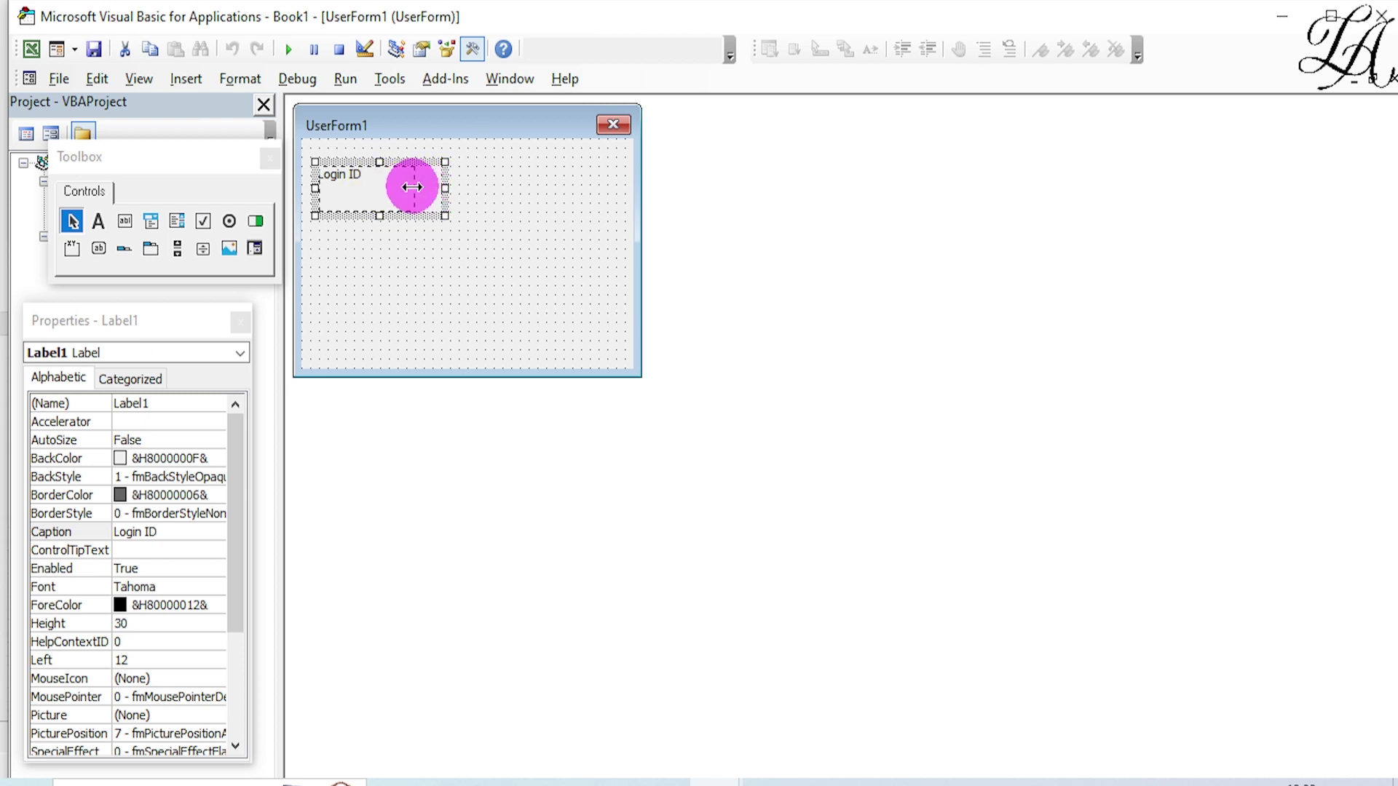
# - Copy the Login ID label, paste it below, and change its caption to 'Password'
pyautogui.rightClick(374, 165)
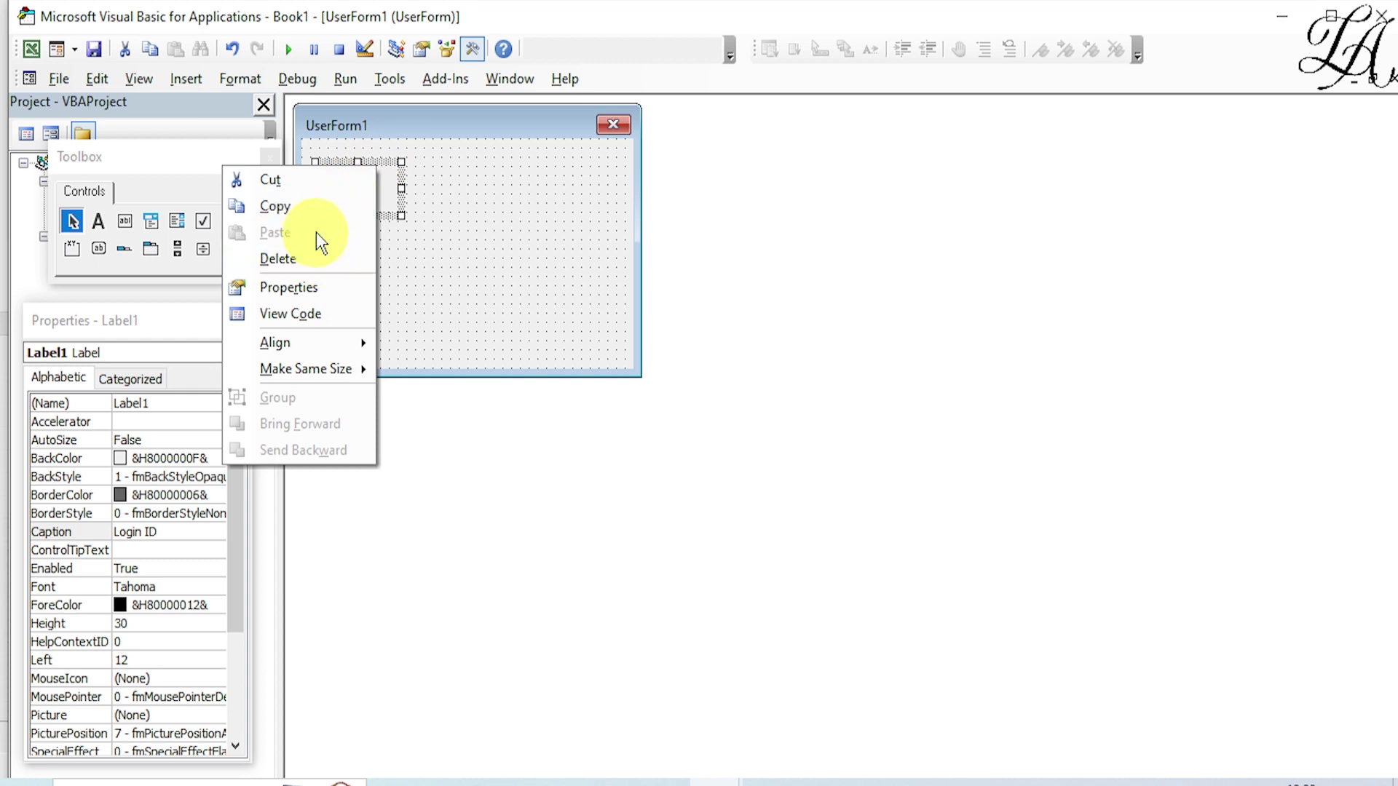
pyautogui.click(318, 208)
pyautogui.rightClick(347, 287)
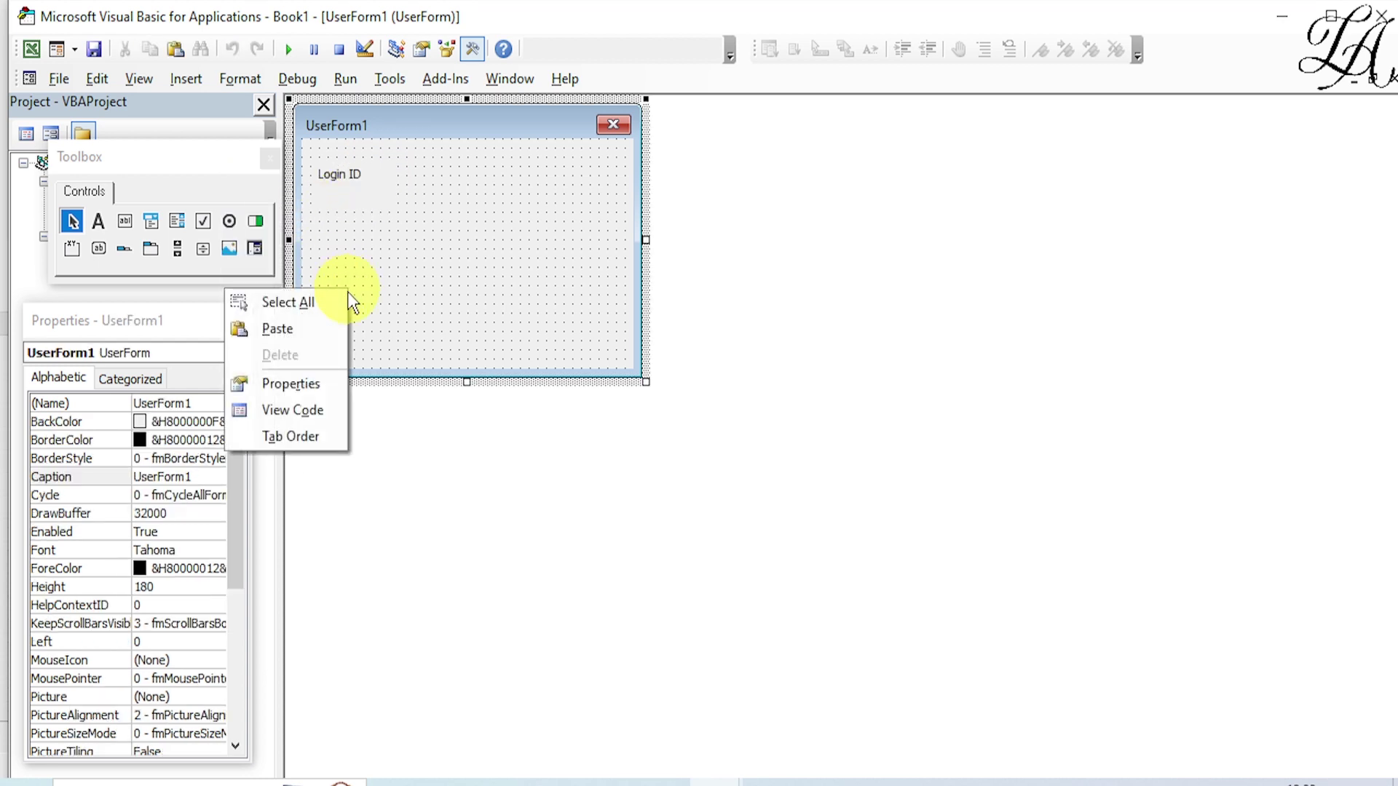
pyautogui.click(325, 333)
pyautogui.moveTo(472, 227); pyautogui.dragTo(371, 237)
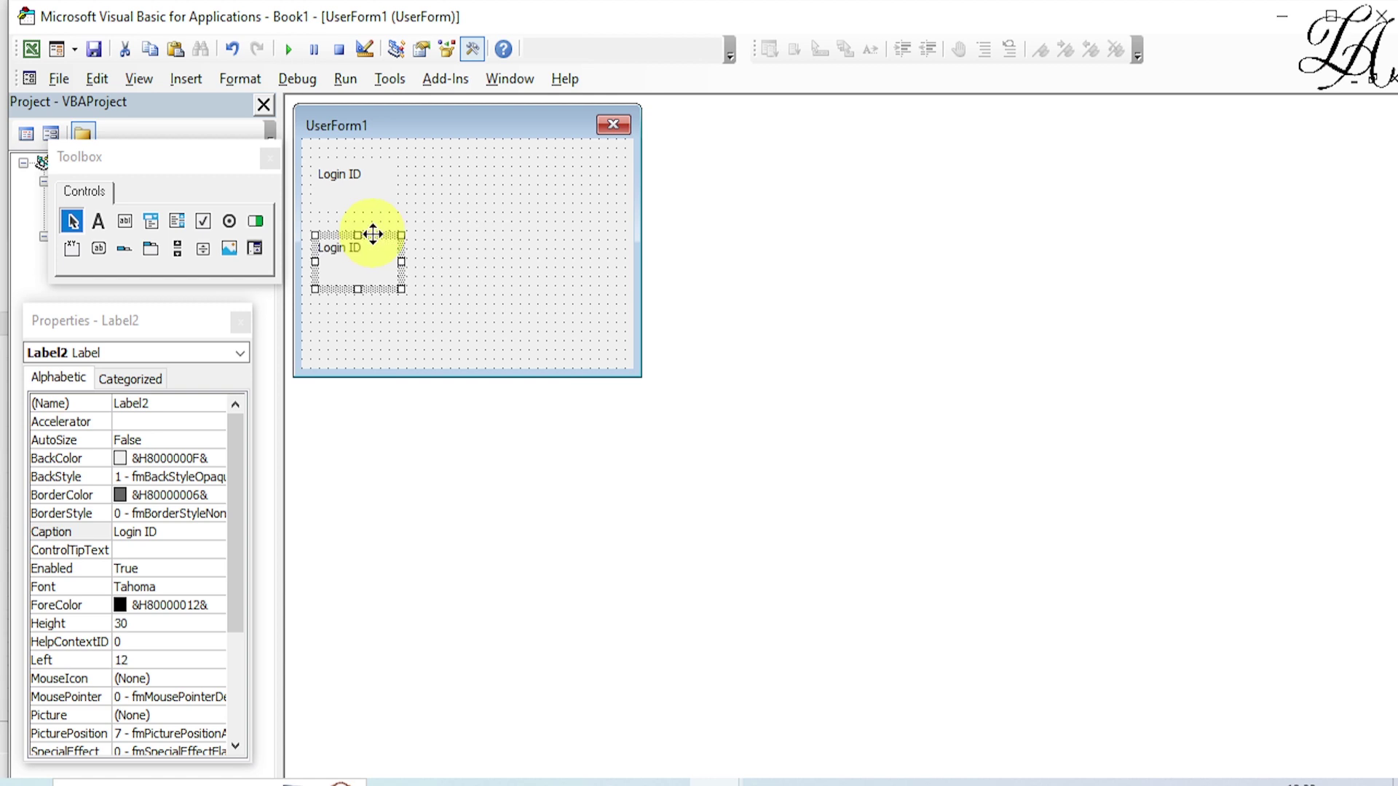
pyautogui.click(176, 529)
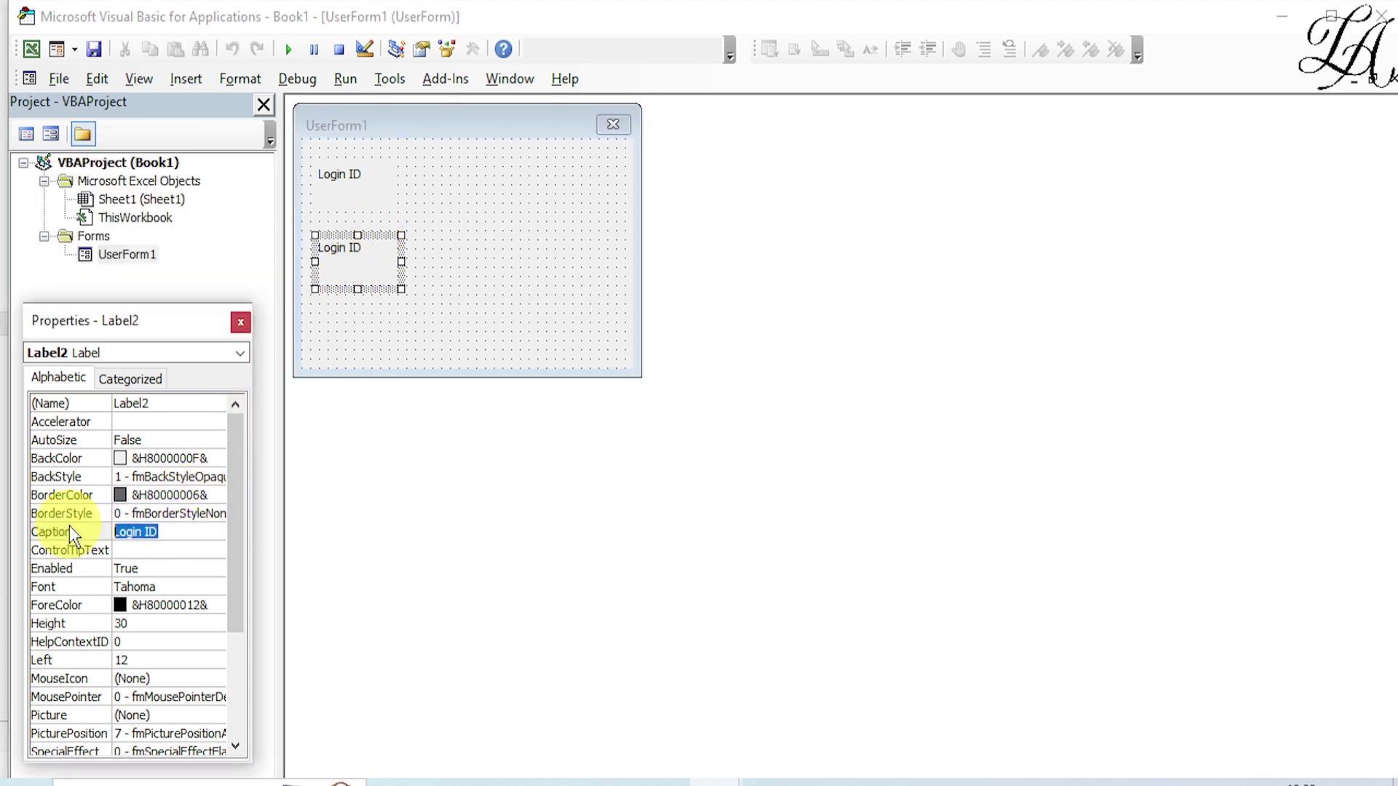
pyautogui.write('P')
pyautogui.write('asswo')
pyautogui.write('rd')
pyautogui.click(401, 539)
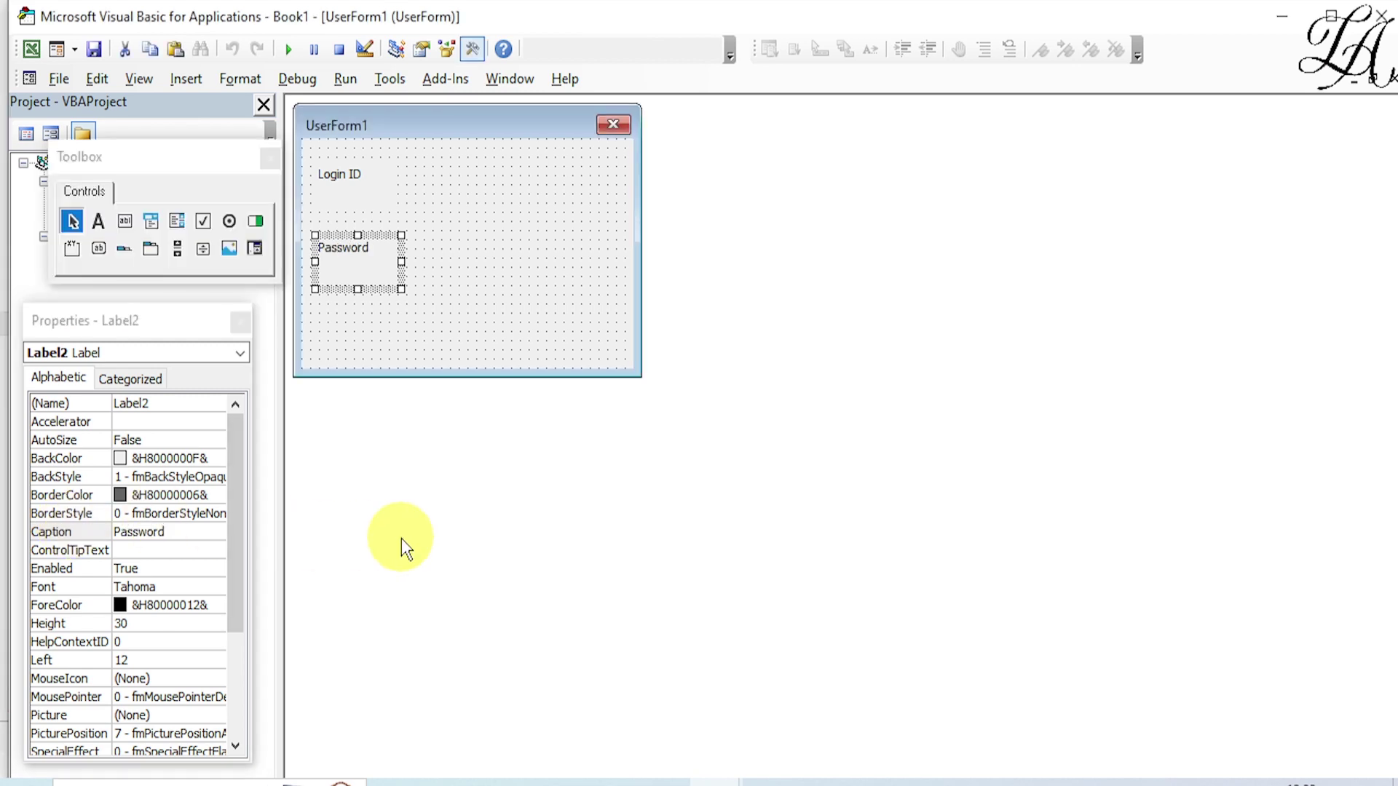
pyautogui.click(326, 191)
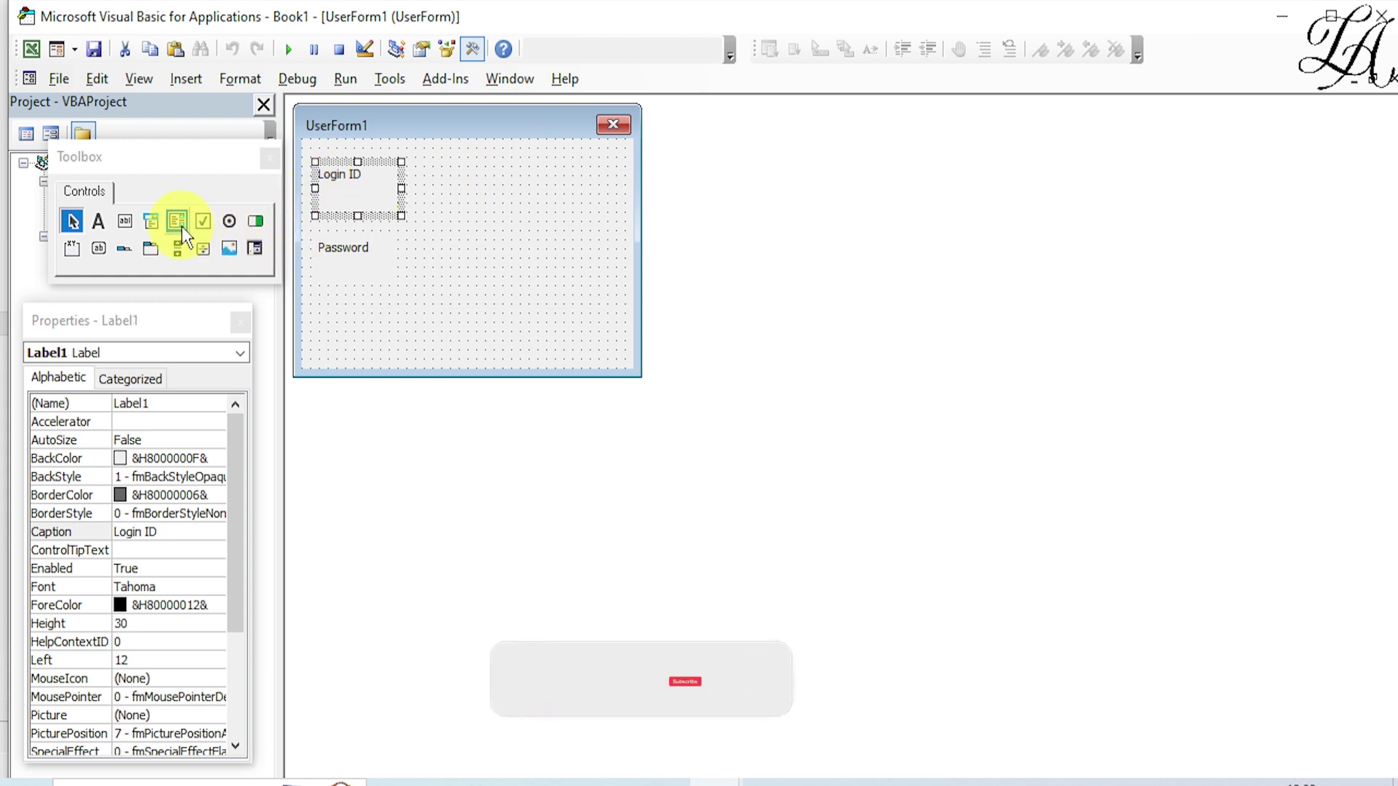
# - Draw a text box beside Login ID and paste a copy beside Password
pyautogui.click(126, 221)
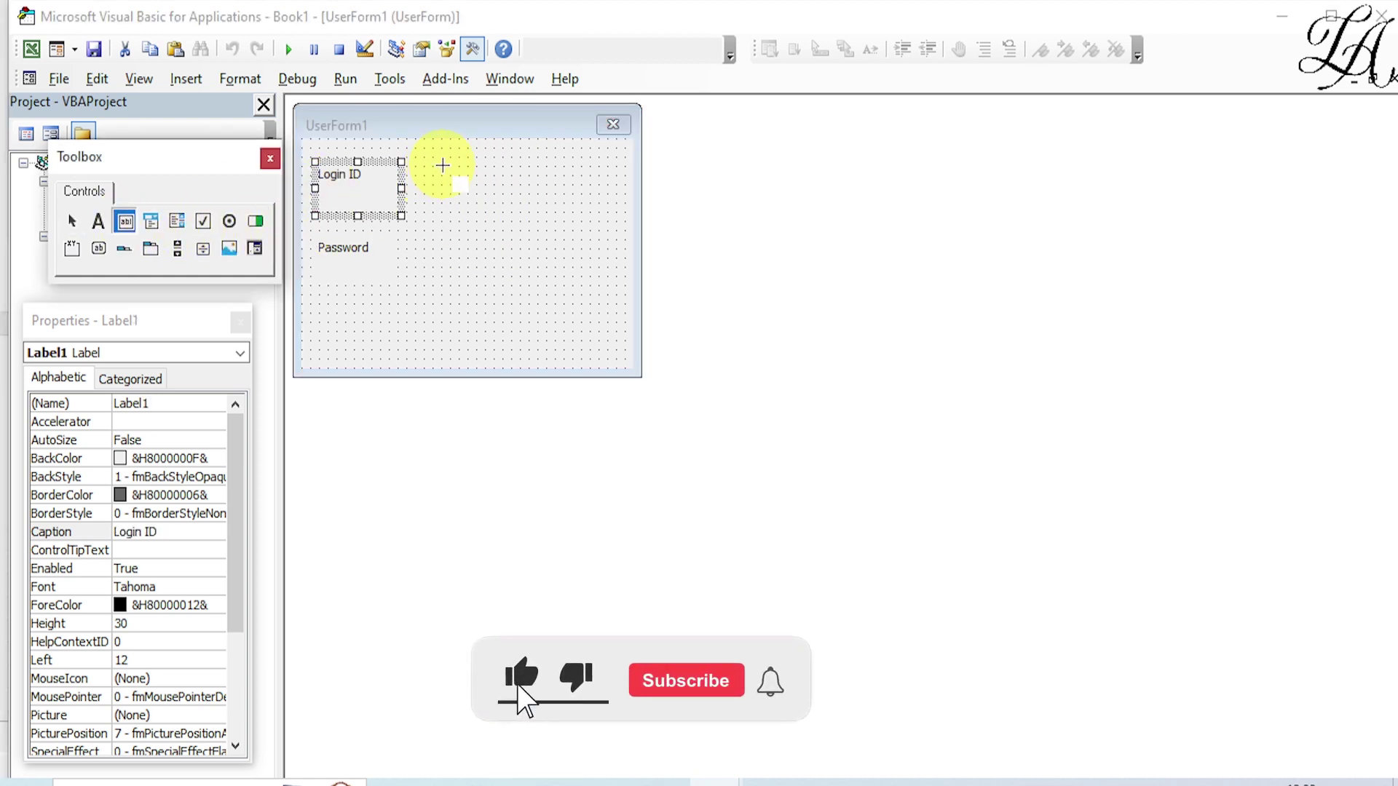
pyautogui.moveTo(441, 167); pyautogui.dragTo(575, 206)
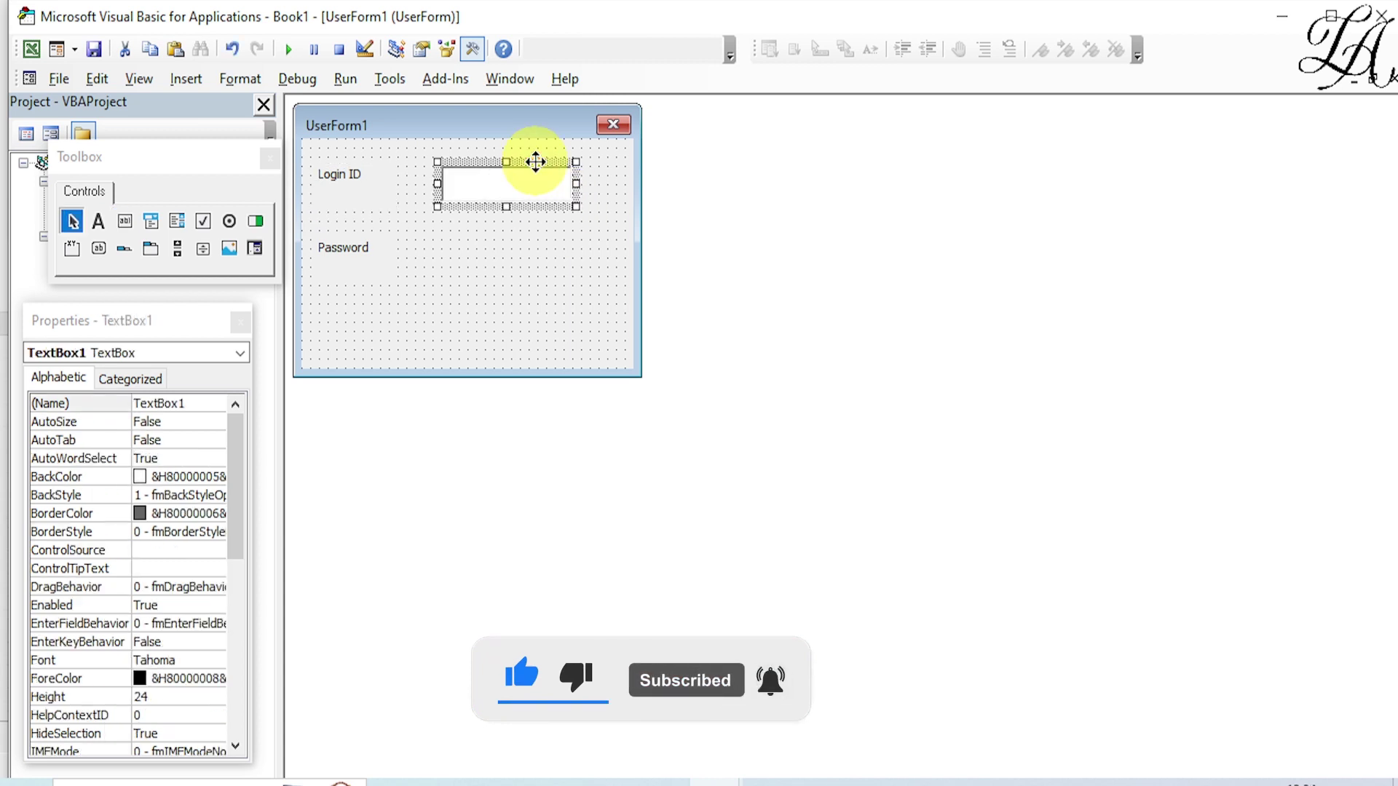
pyautogui.click(512, 247)
pyautogui.hotkey('ctrl', 'v')
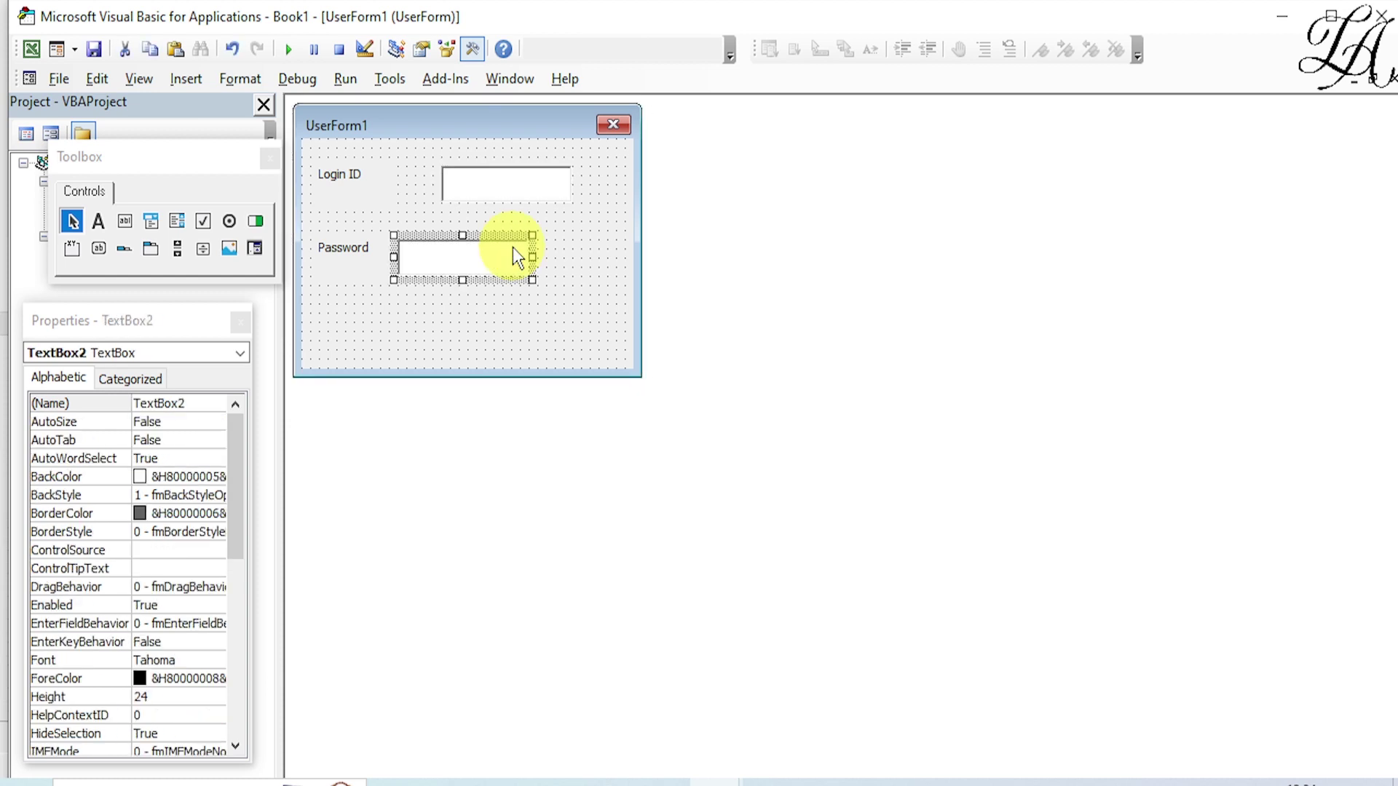
pyautogui.moveTo(484, 234); pyautogui.dragTo(539, 227)
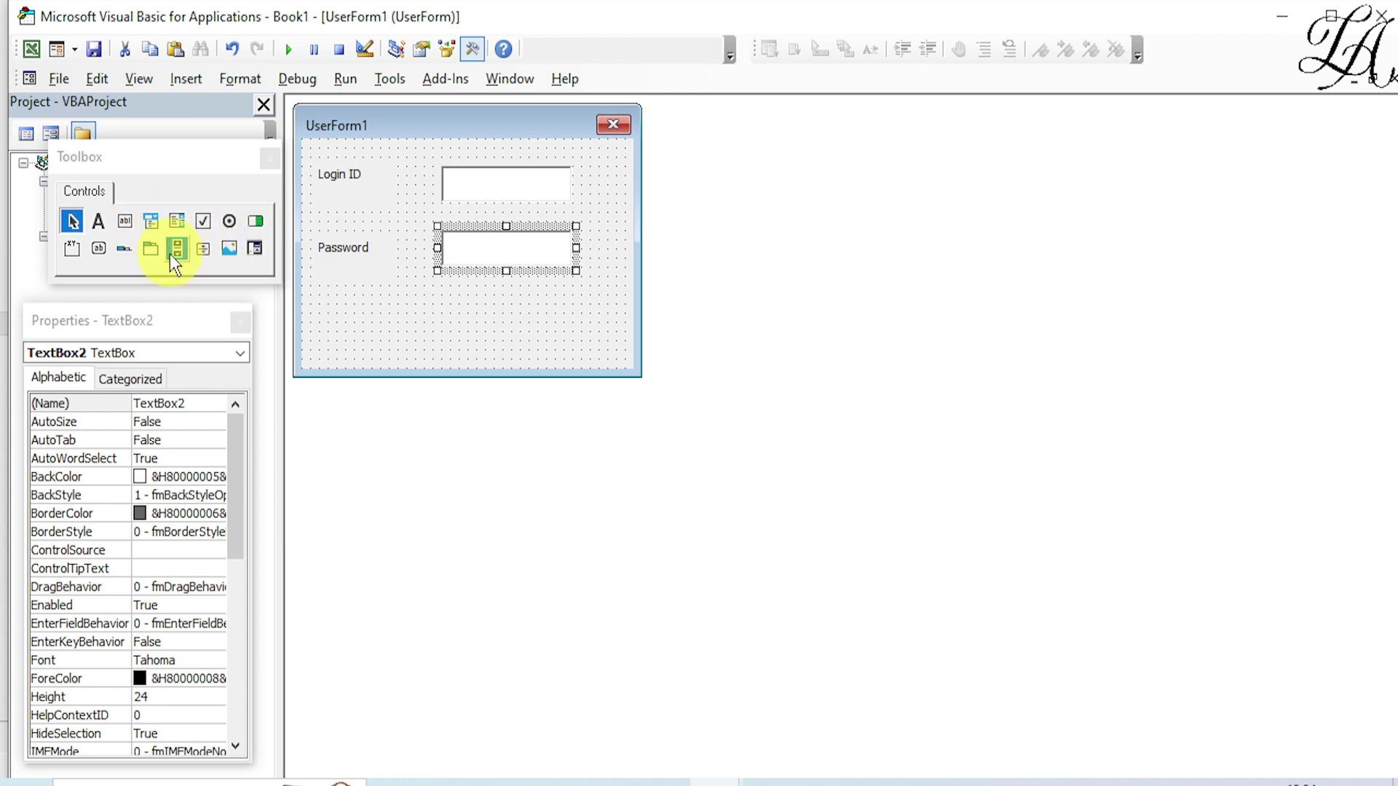
# - Draw a command button below the text boxes and change its caption to 'Login'
pyautogui.click(94, 248)
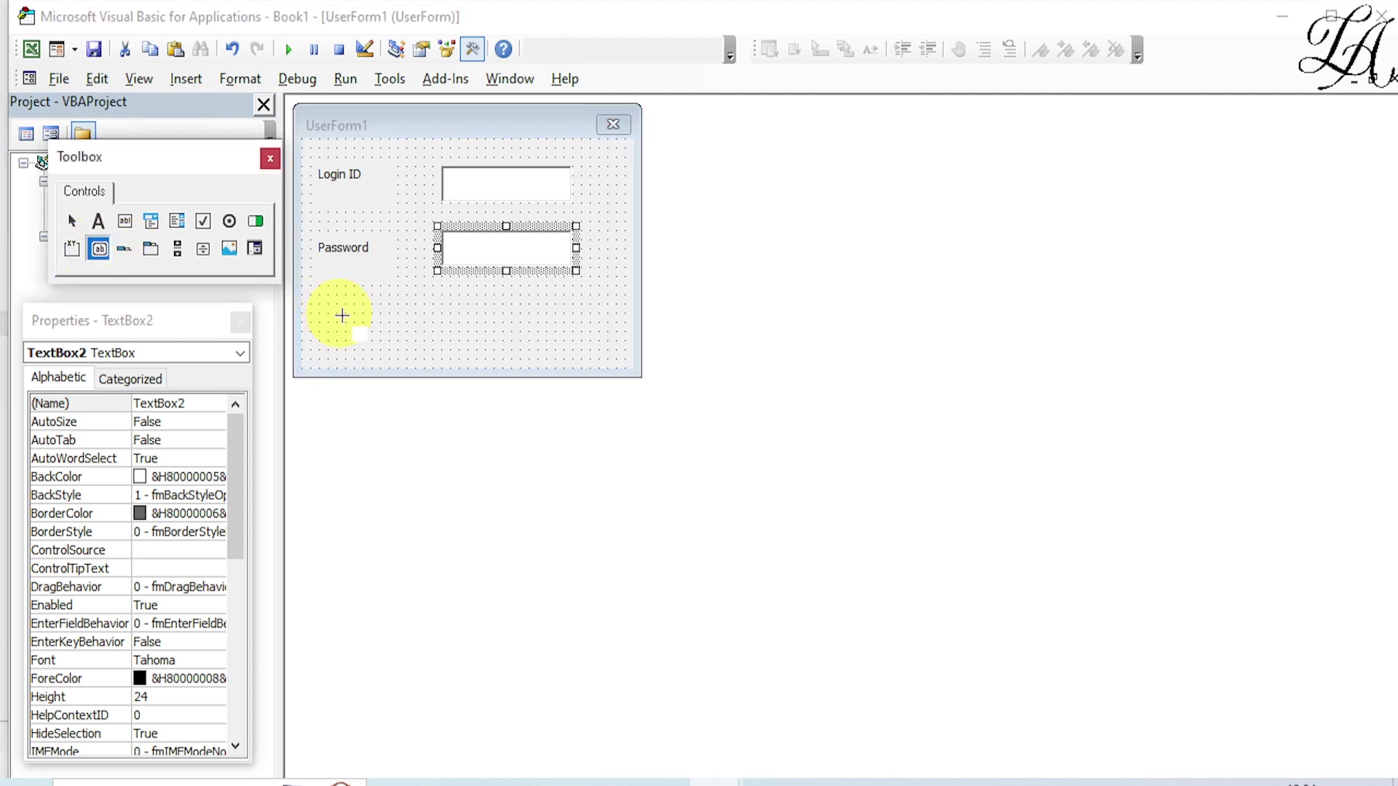
pyautogui.moveTo(390, 304); pyautogui.dragTo(557, 343)
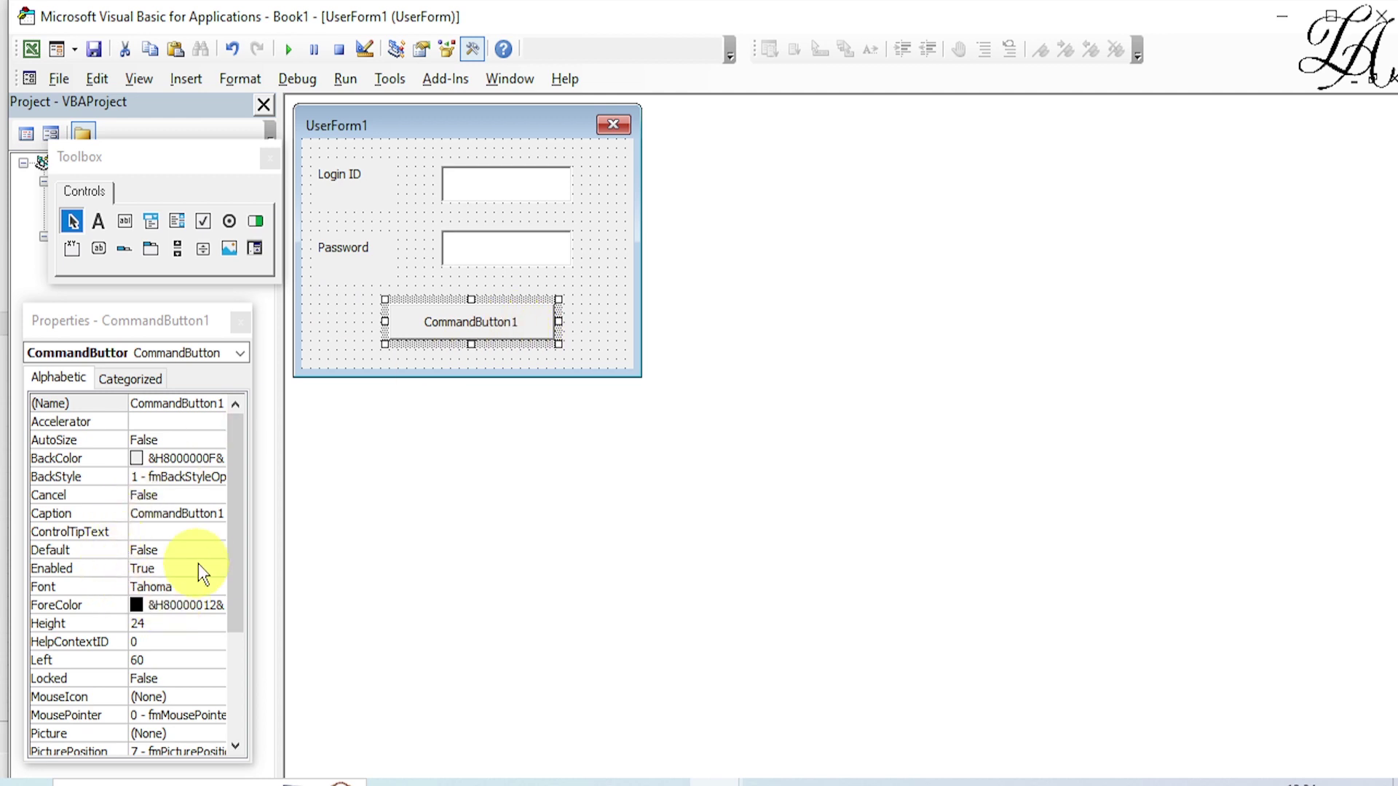
pyautogui.click(186, 512)
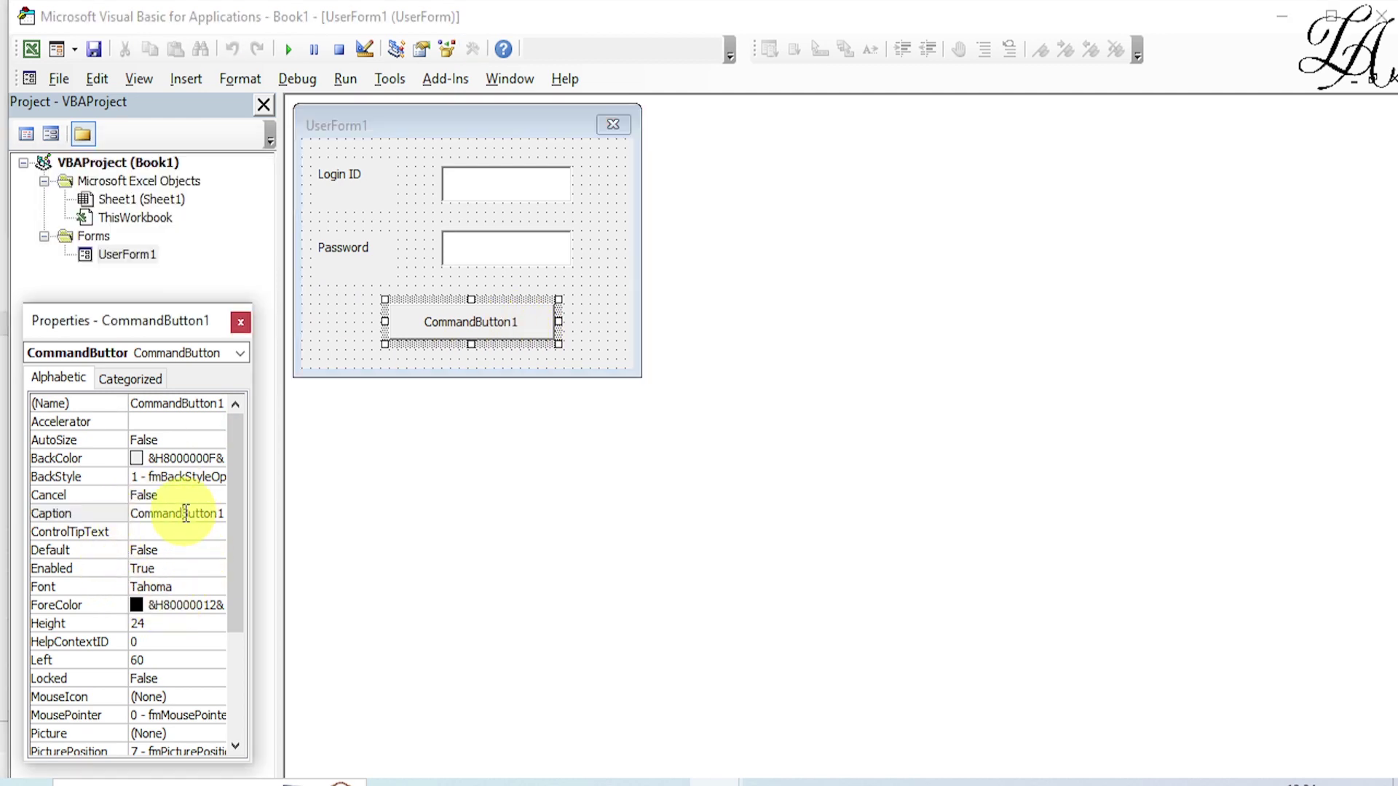
pyautogui.moveTo(227, 514); pyautogui.dragTo(85, 513)
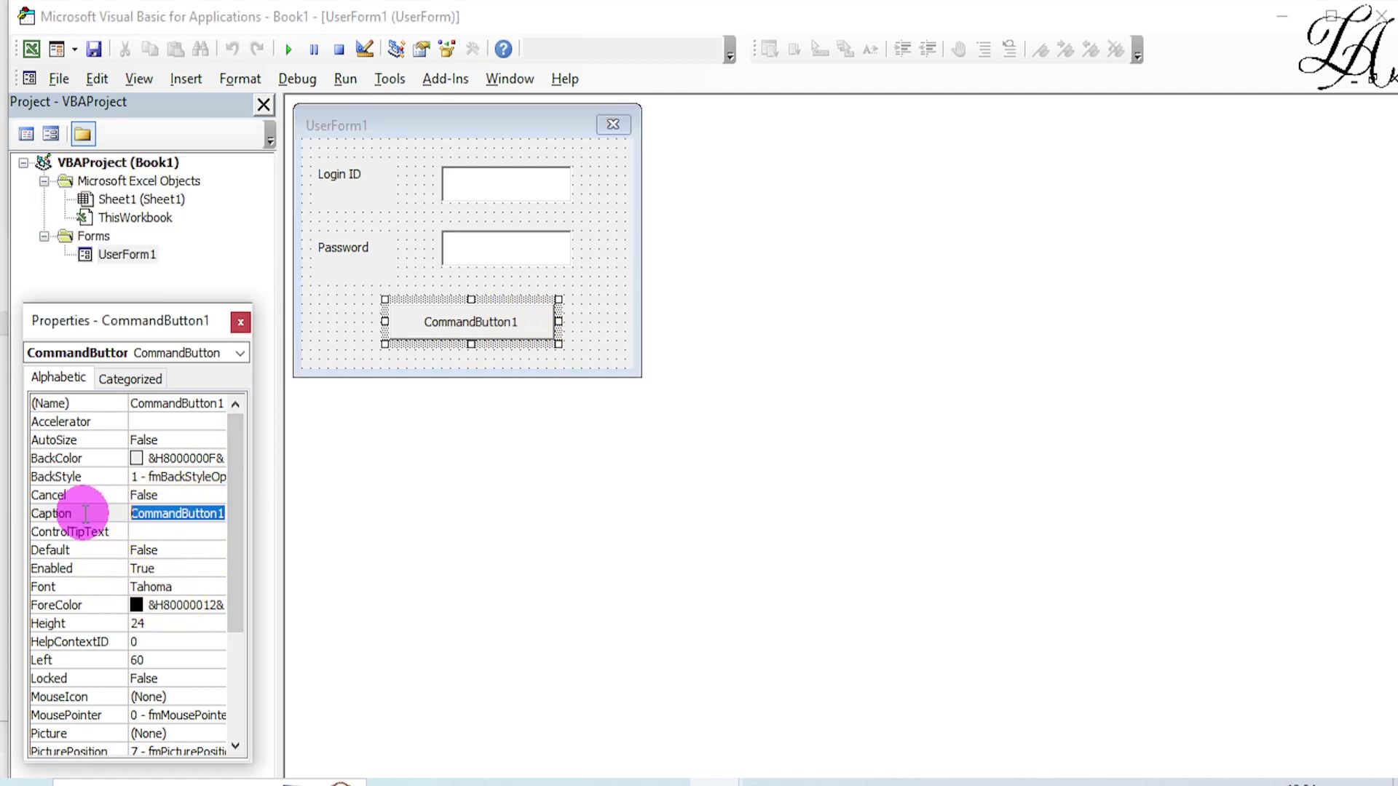
pyautogui.write('L')
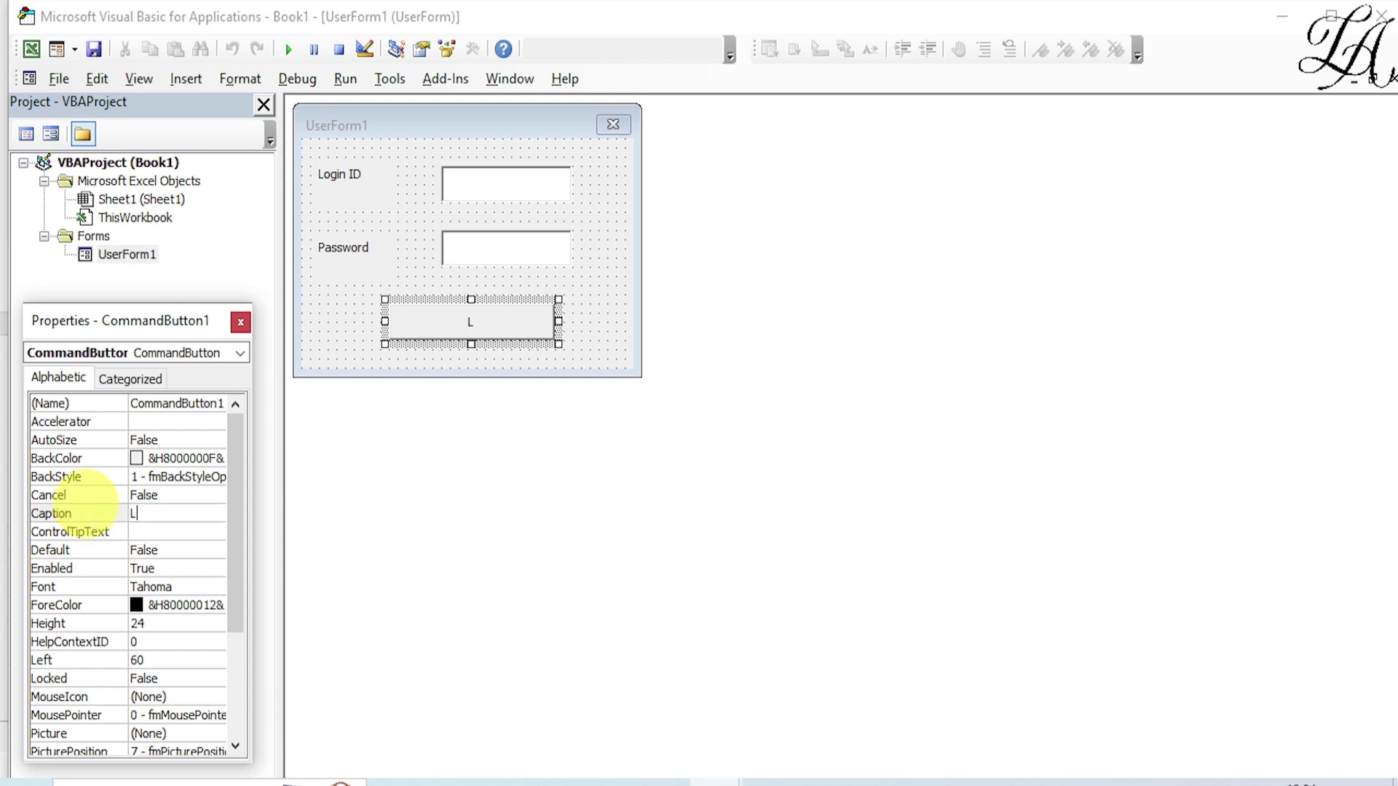
pyautogui.write('ogin')
pyautogui.click(426, 462)
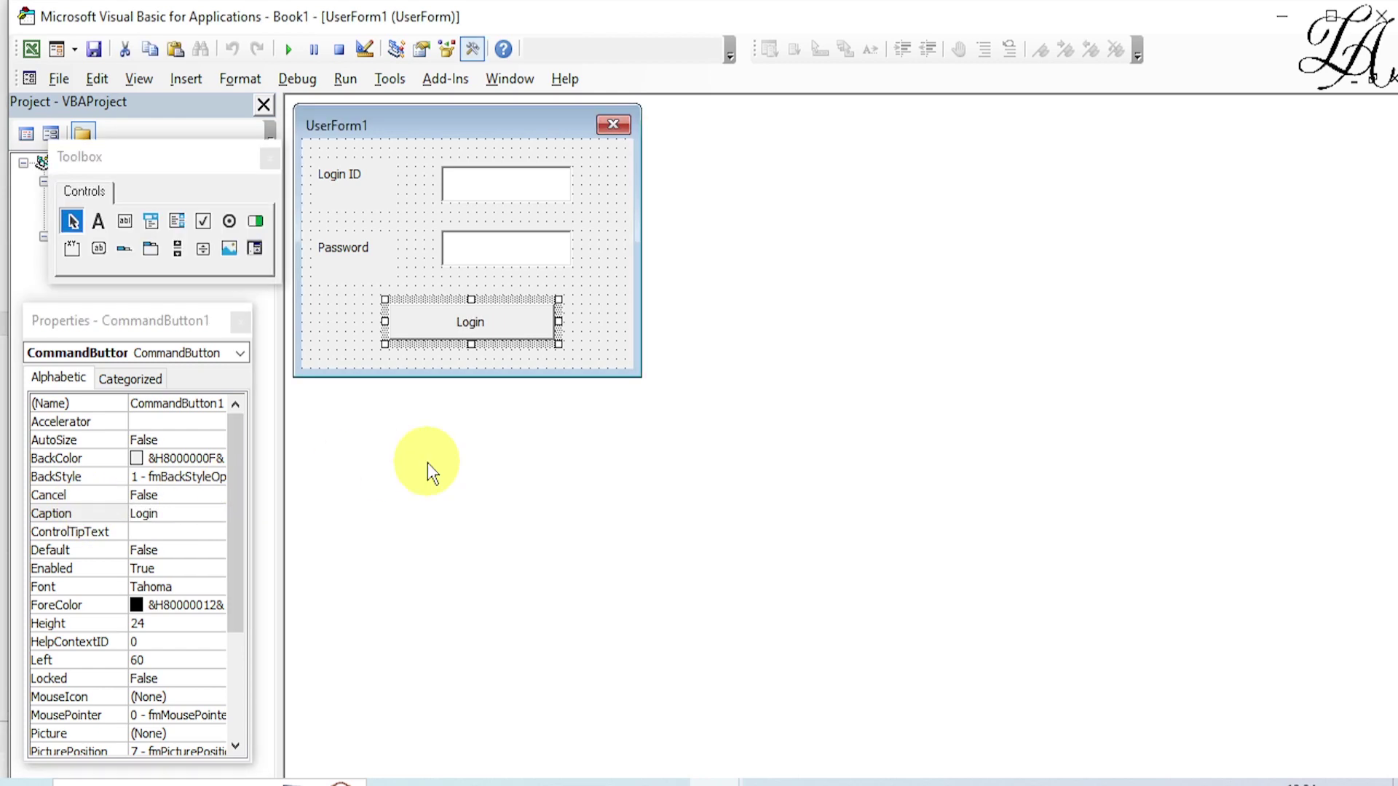
pyautogui.click(595, 340)
pyautogui.click(365, 198)
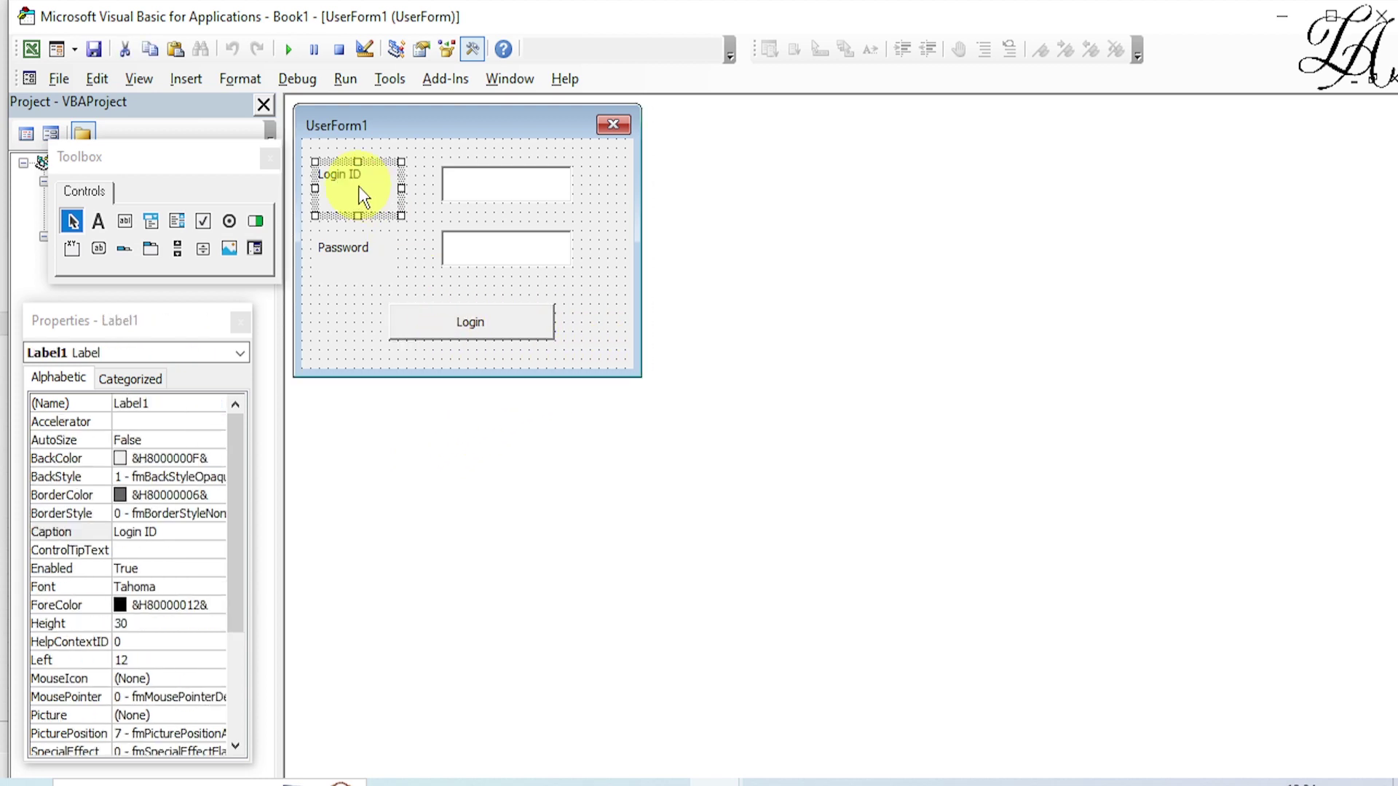
# - Make the Login ID label bold size 14 and widen it to fit
pyautogui.click(188, 584)
pyautogui.click(216, 587)
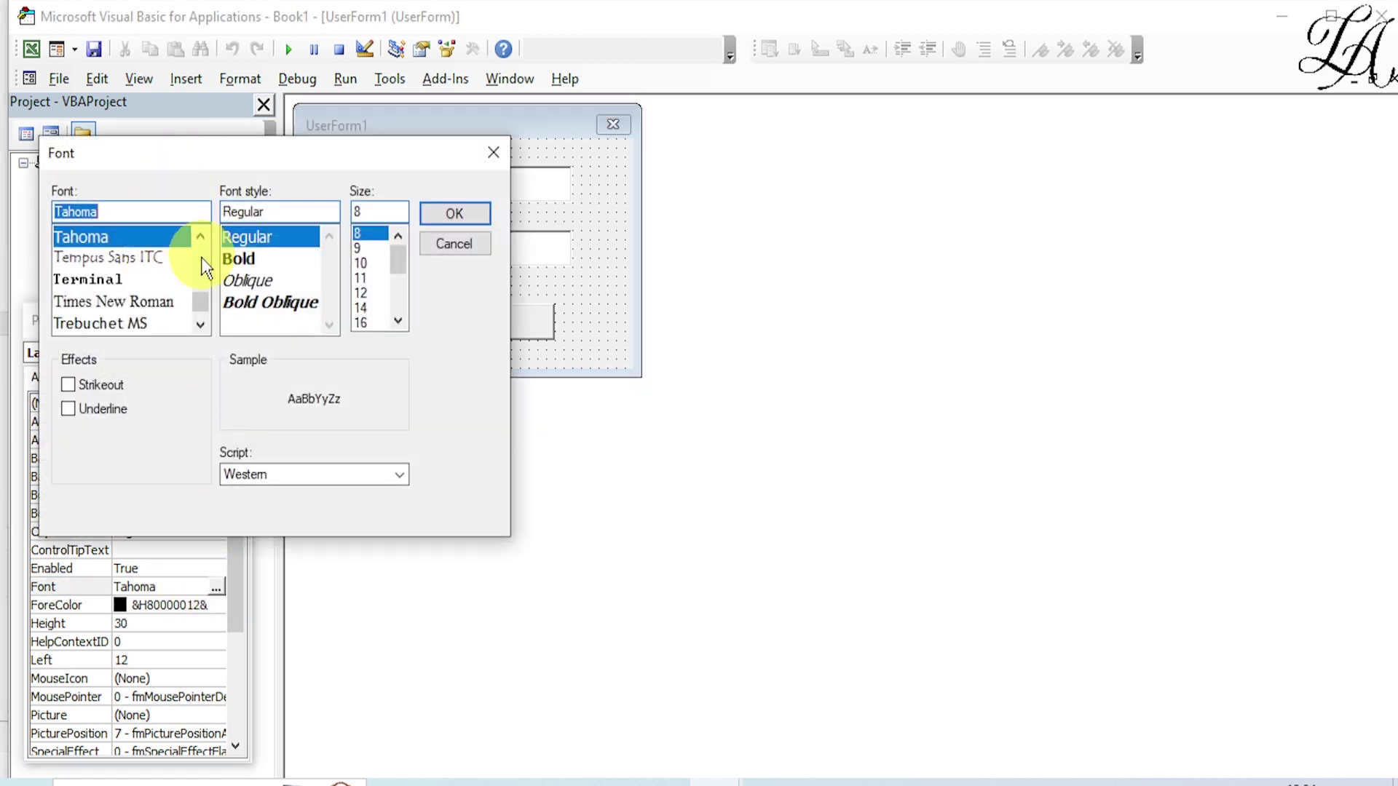
pyautogui.click(245, 260)
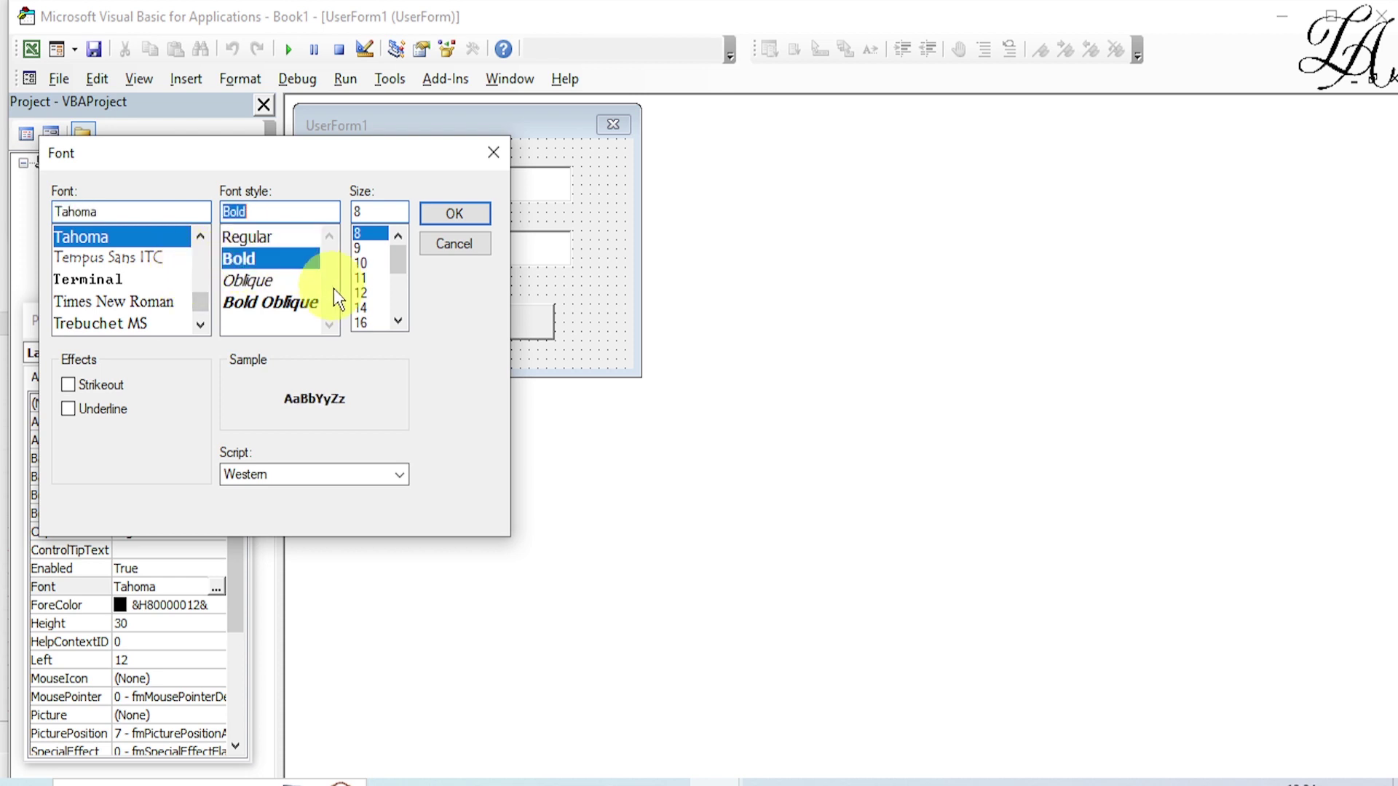
pyautogui.click(359, 301)
pyautogui.click(434, 214)
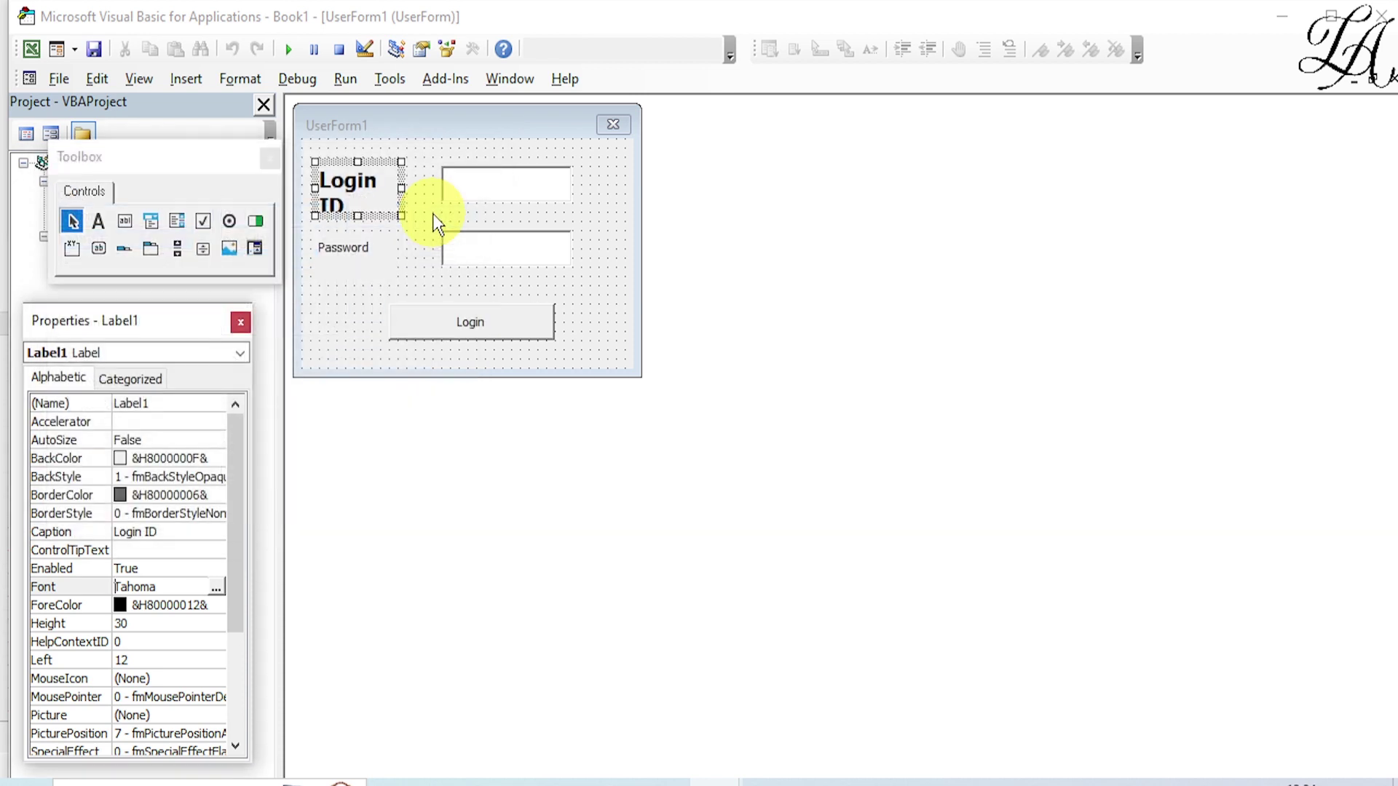
pyautogui.moveTo(401, 188); pyautogui.dragTo(427, 189)
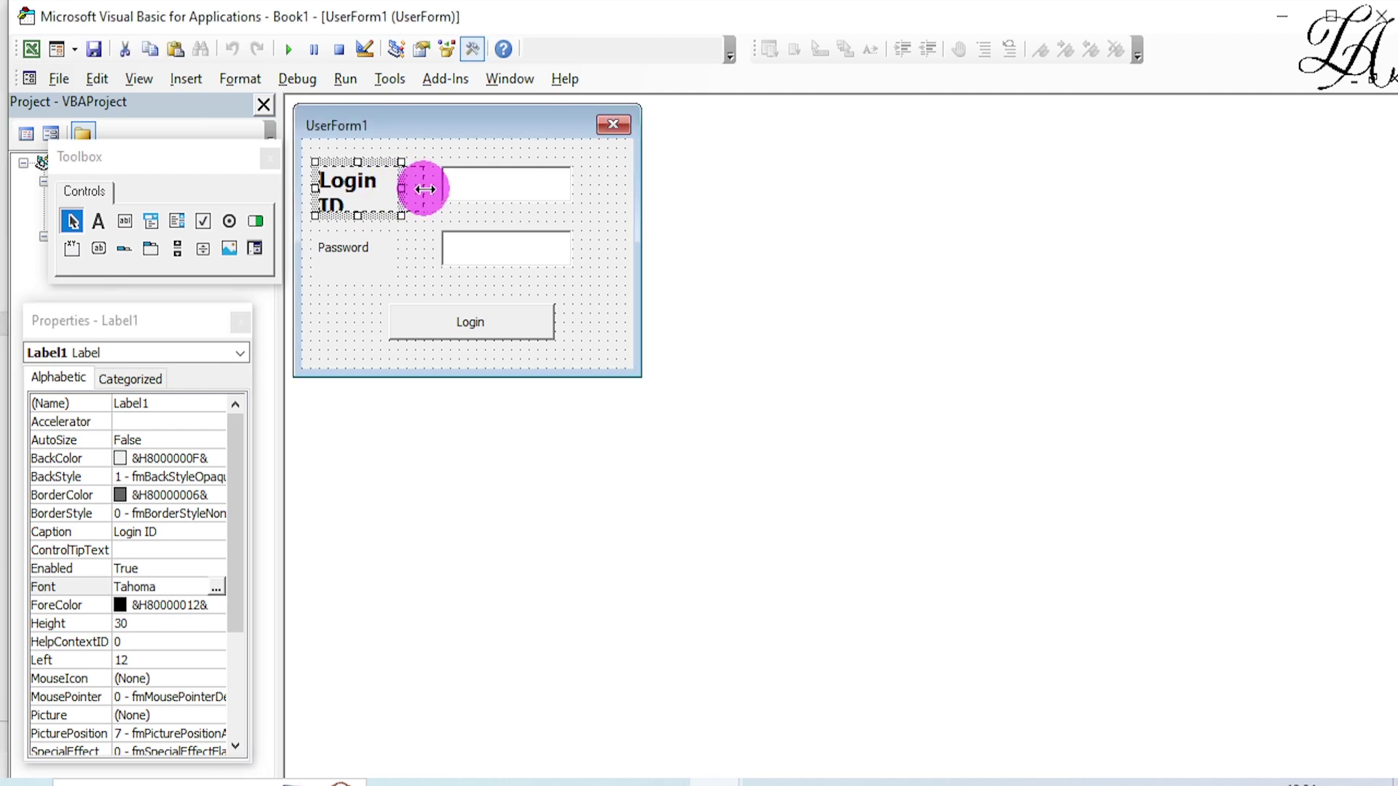
# - Make the Password label bold size 14 and widen it to fit
pyautogui.click(348, 254)
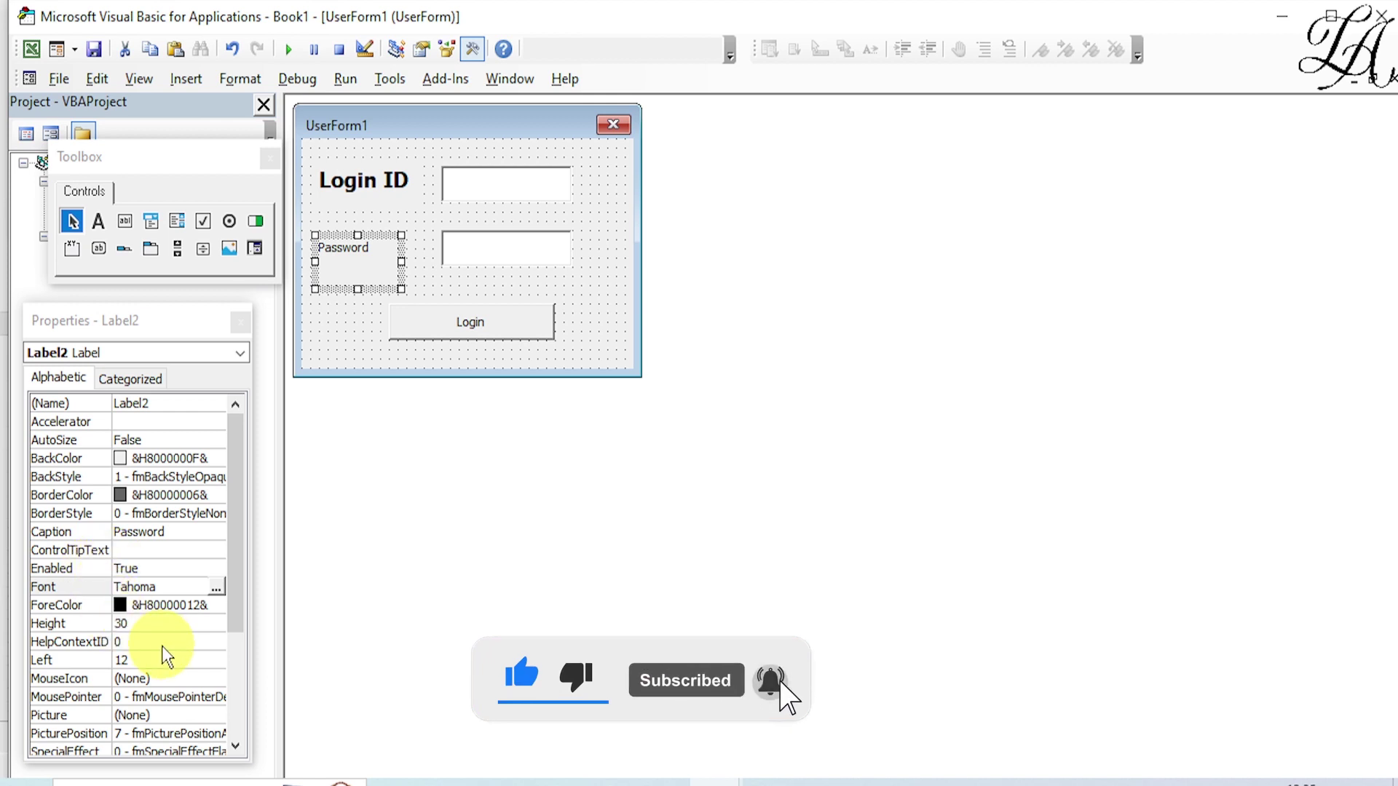
pyautogui.click(216, 586)
pyautogui.click(259, 256)
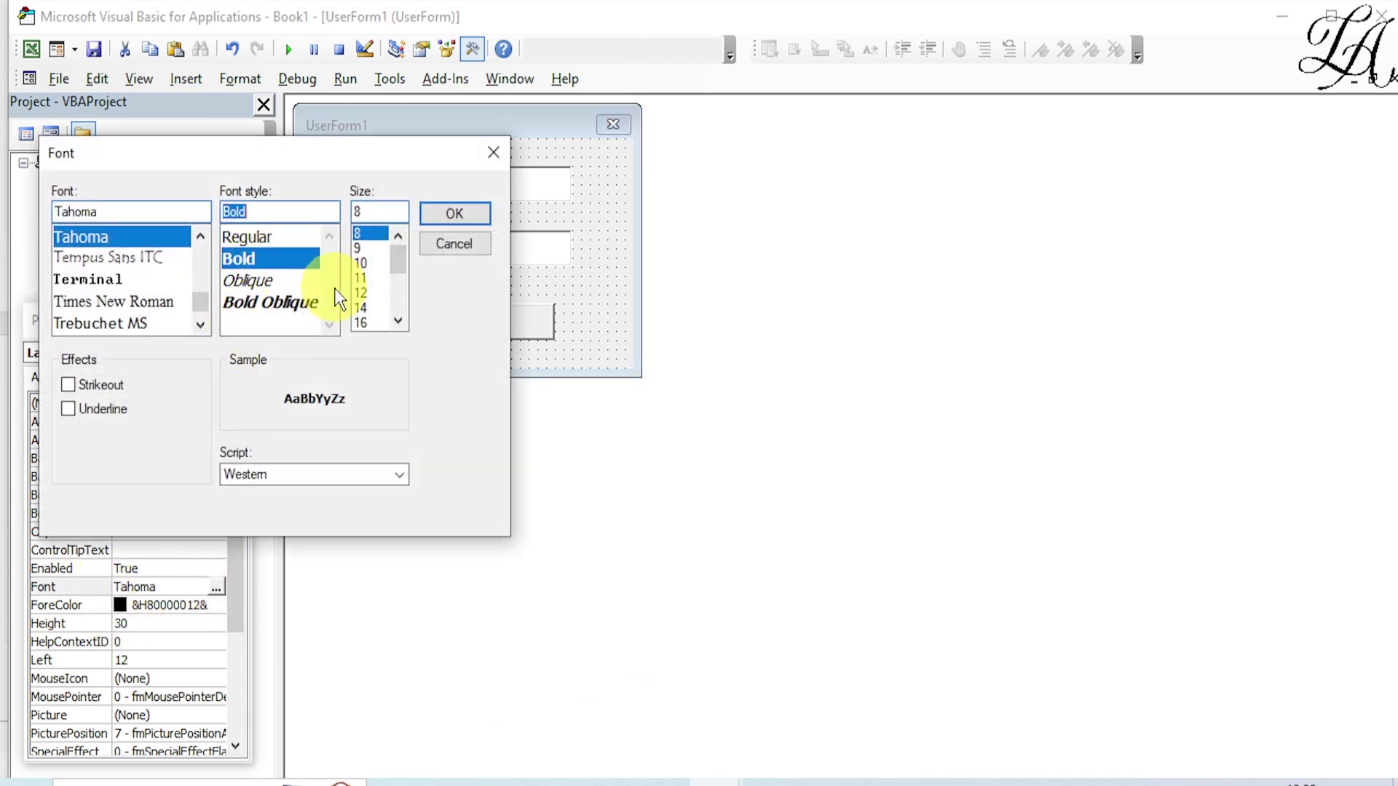
pyautogui.click(363, 307)
pyautogui.click(454, 213)
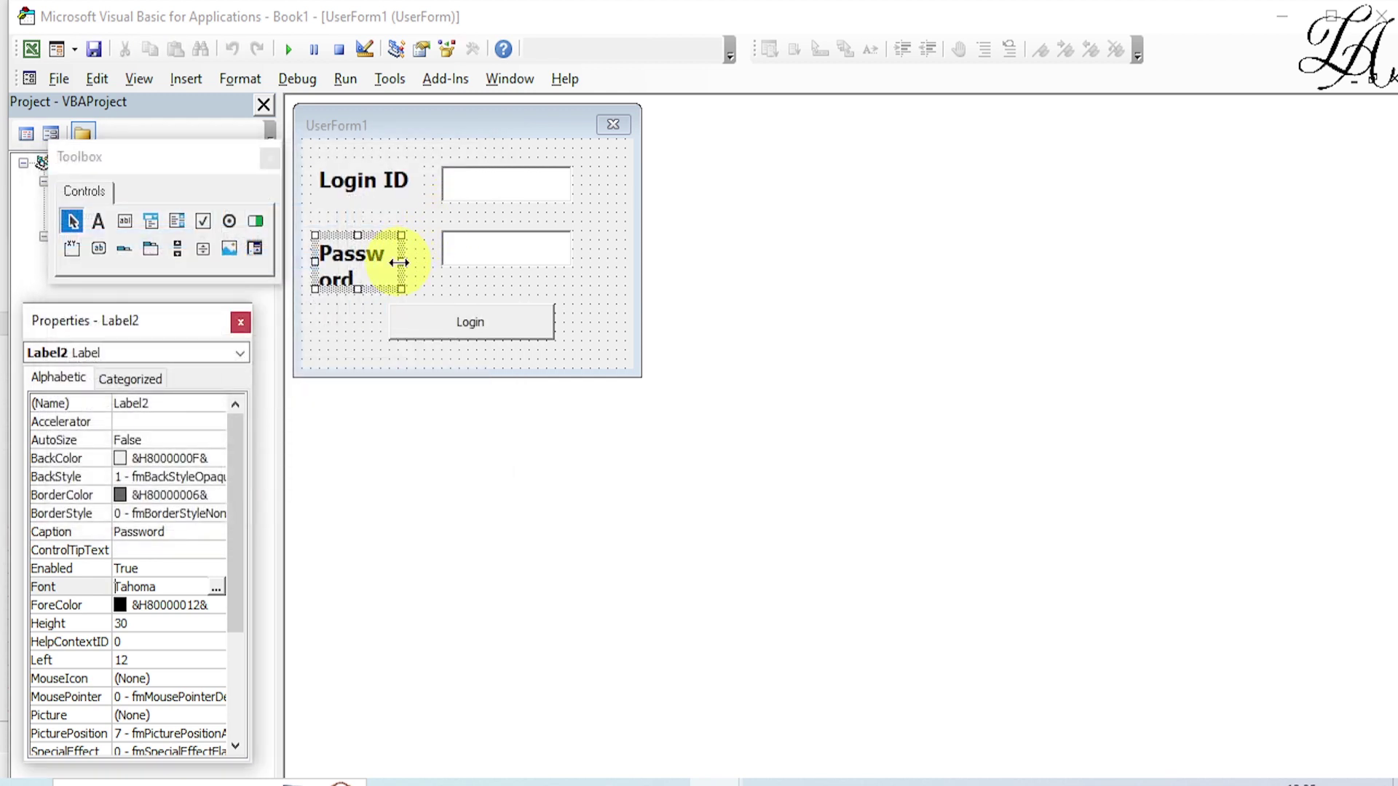
pyautogui.moveTo(402, 261); pyautogui.dragTo(437, 262)
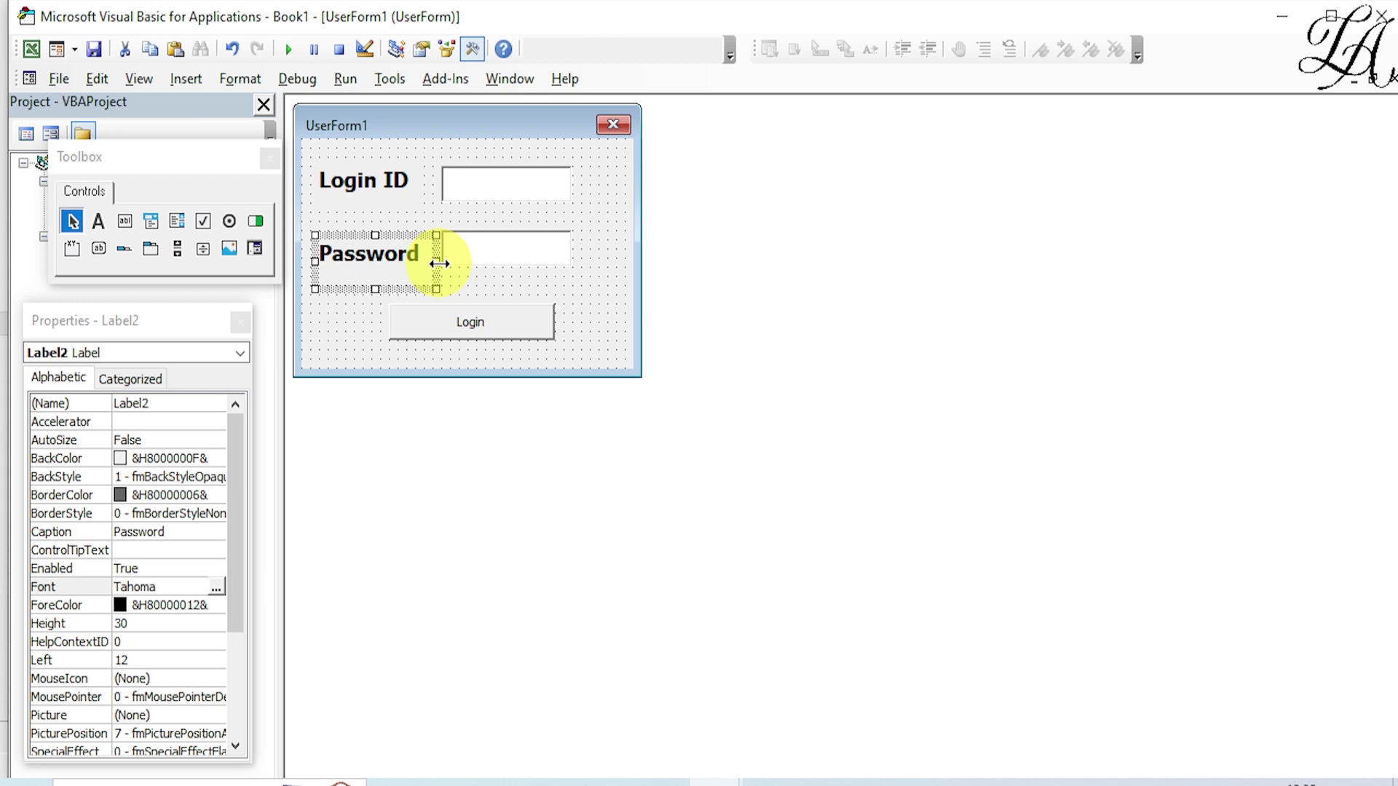
# - Make the Login button caption bold size 14 and make the button taller
pyautogui.click(484, 228)
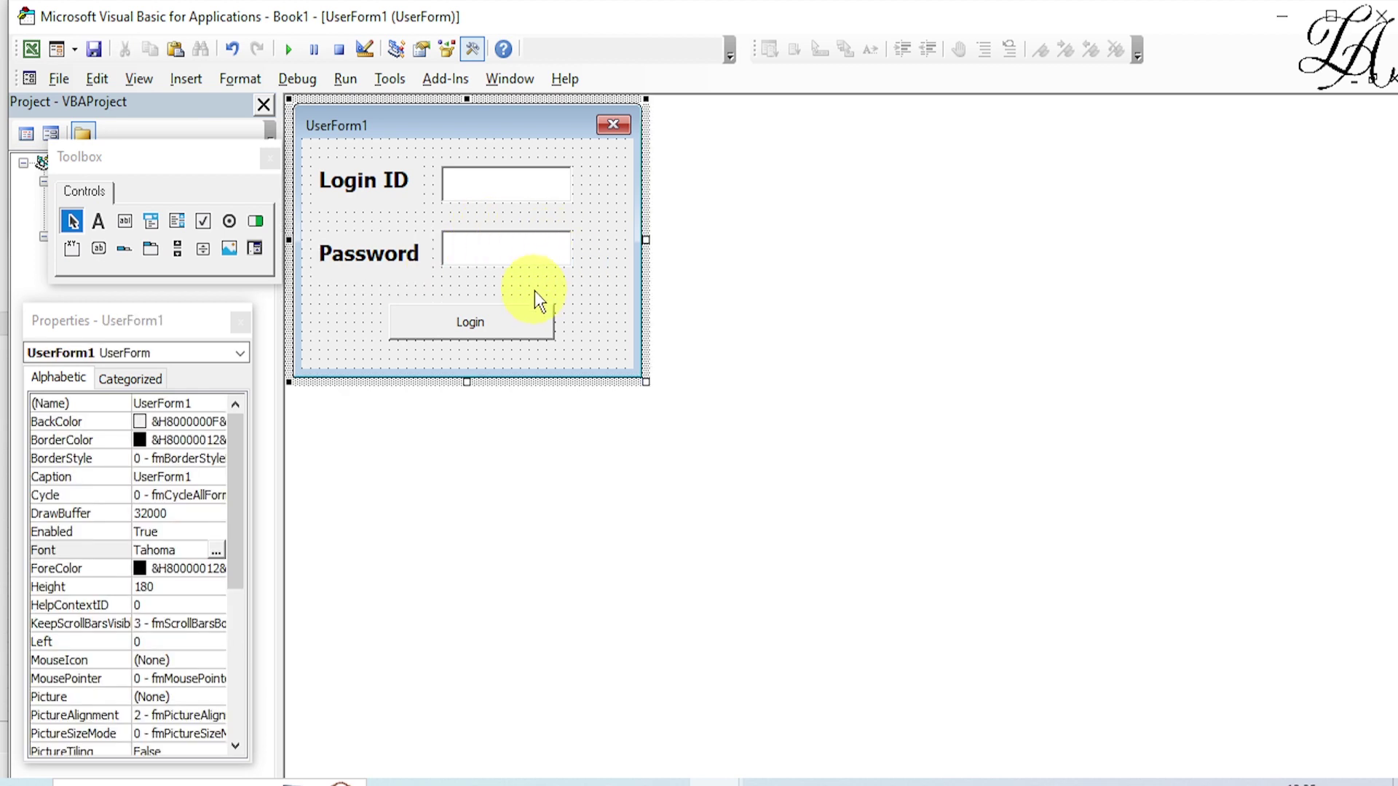
pyautogui.click(495, 320)
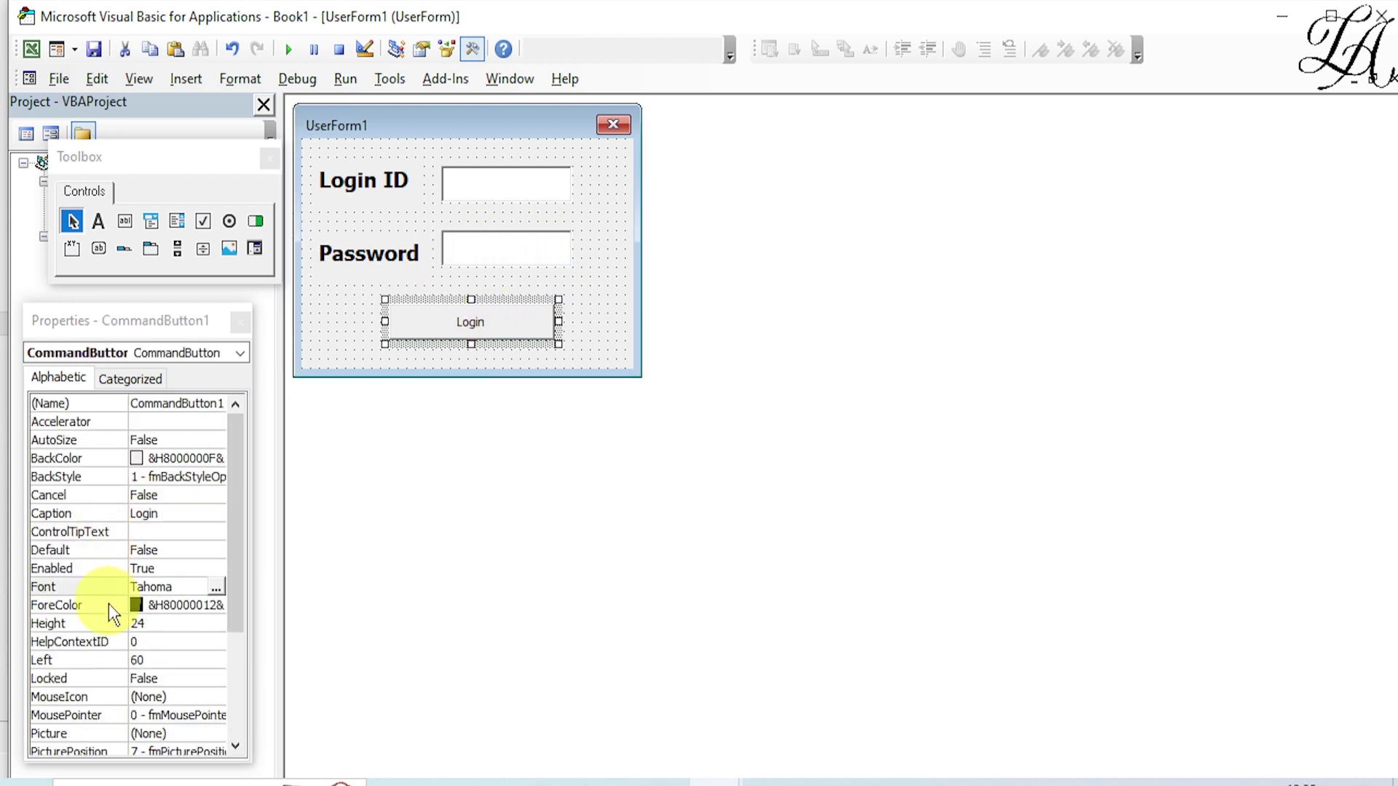
pyautogui.click(216, 587)
pyautogui.click(268, 258)
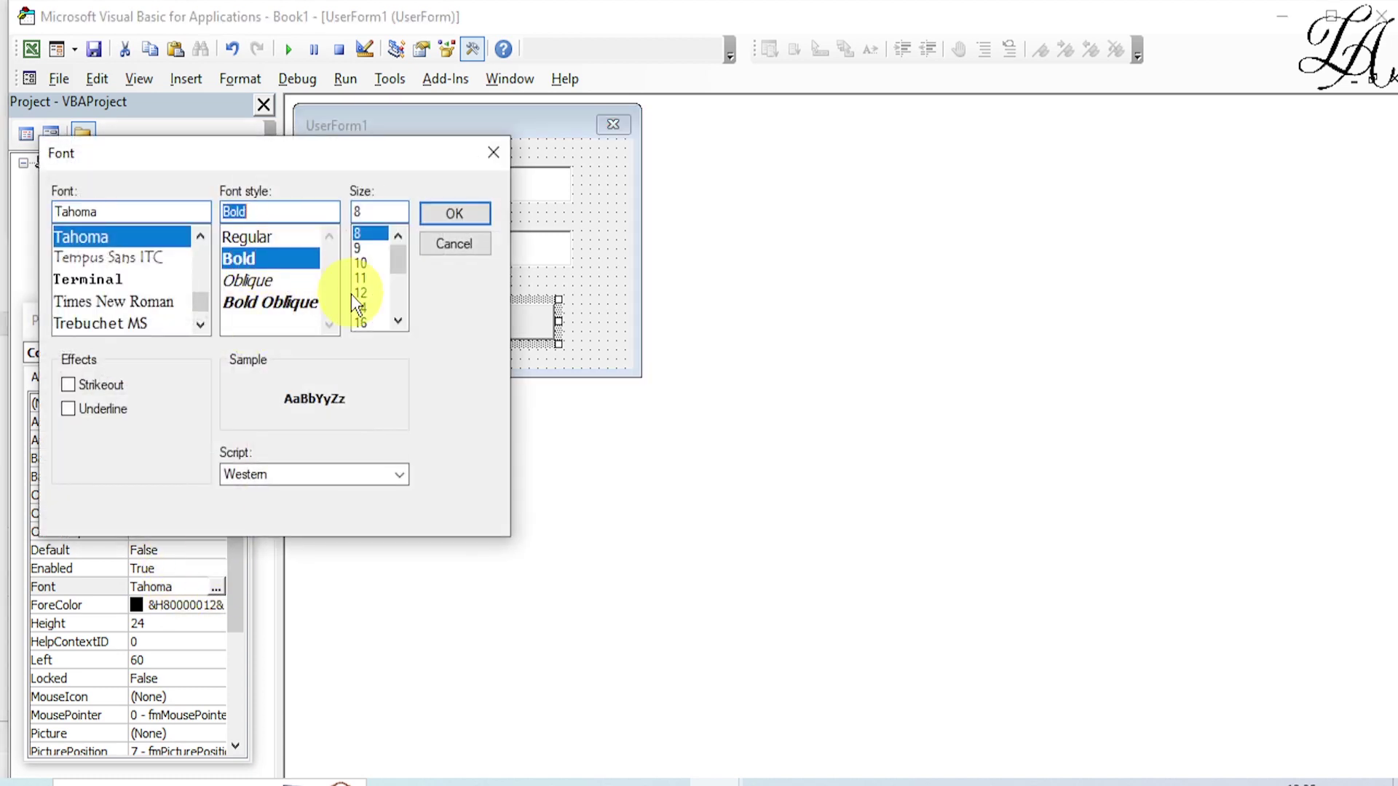
pyautogui.click(361, 305)
pyautogui.click(435, 212)
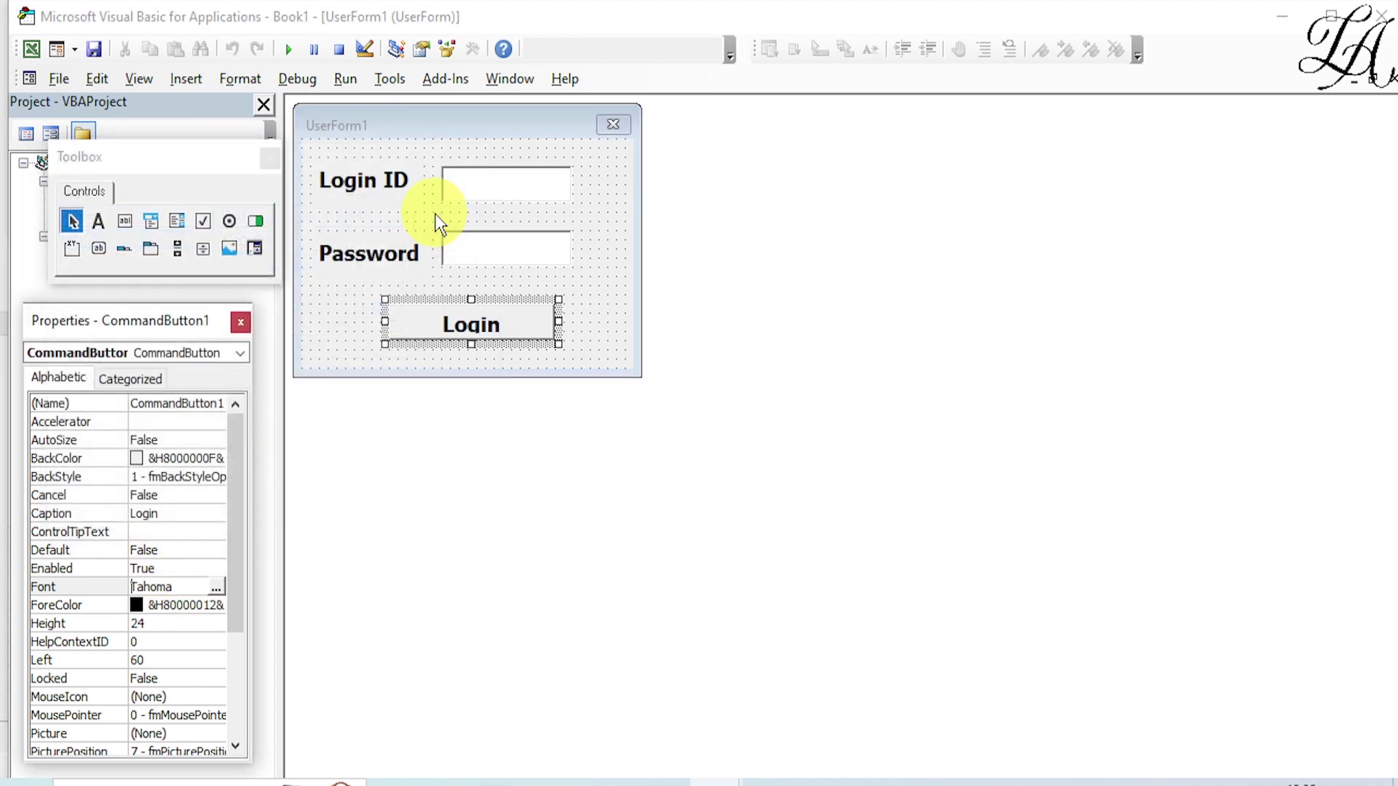
pyautogui.click(440, 379)
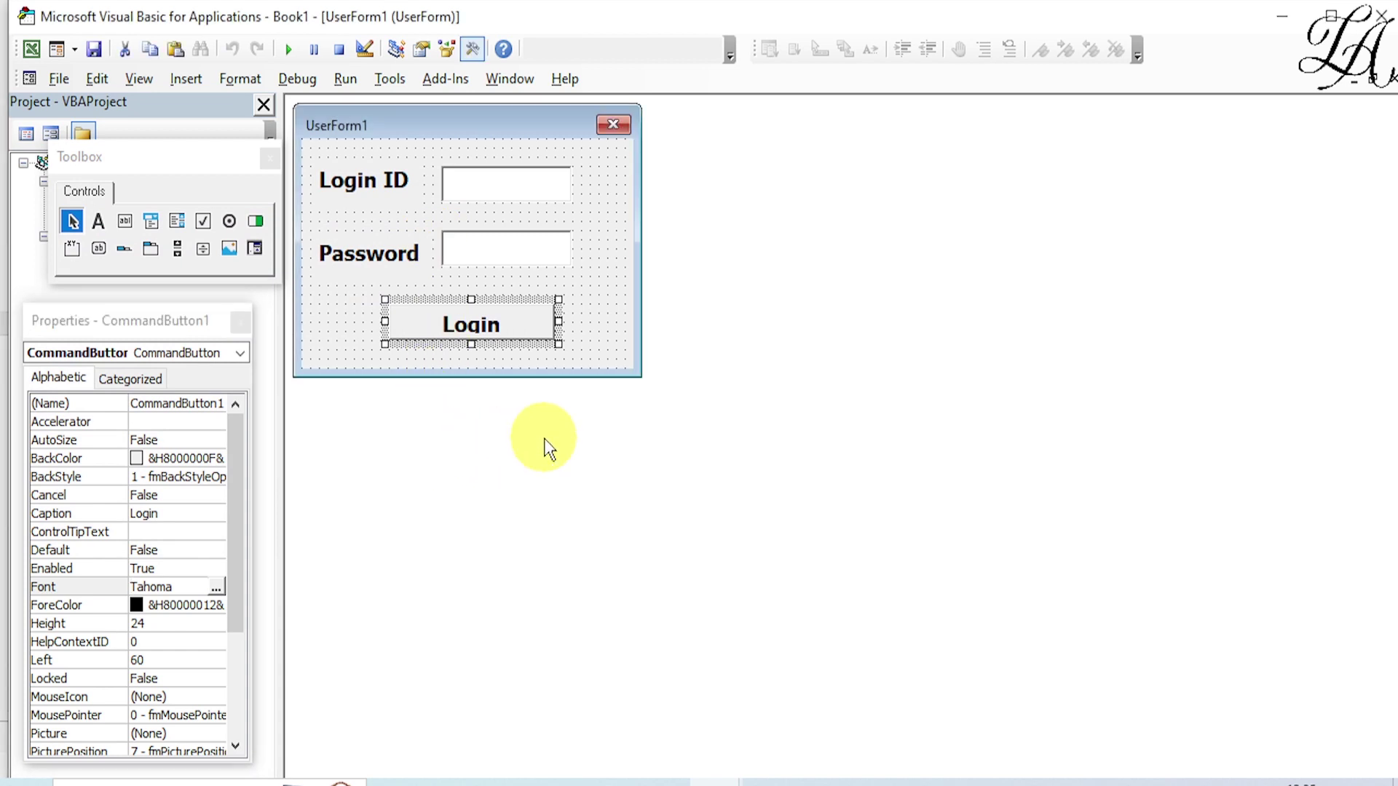
pyautogui.moveTo(471, 345); pyautogui.dragTo(478, 360)
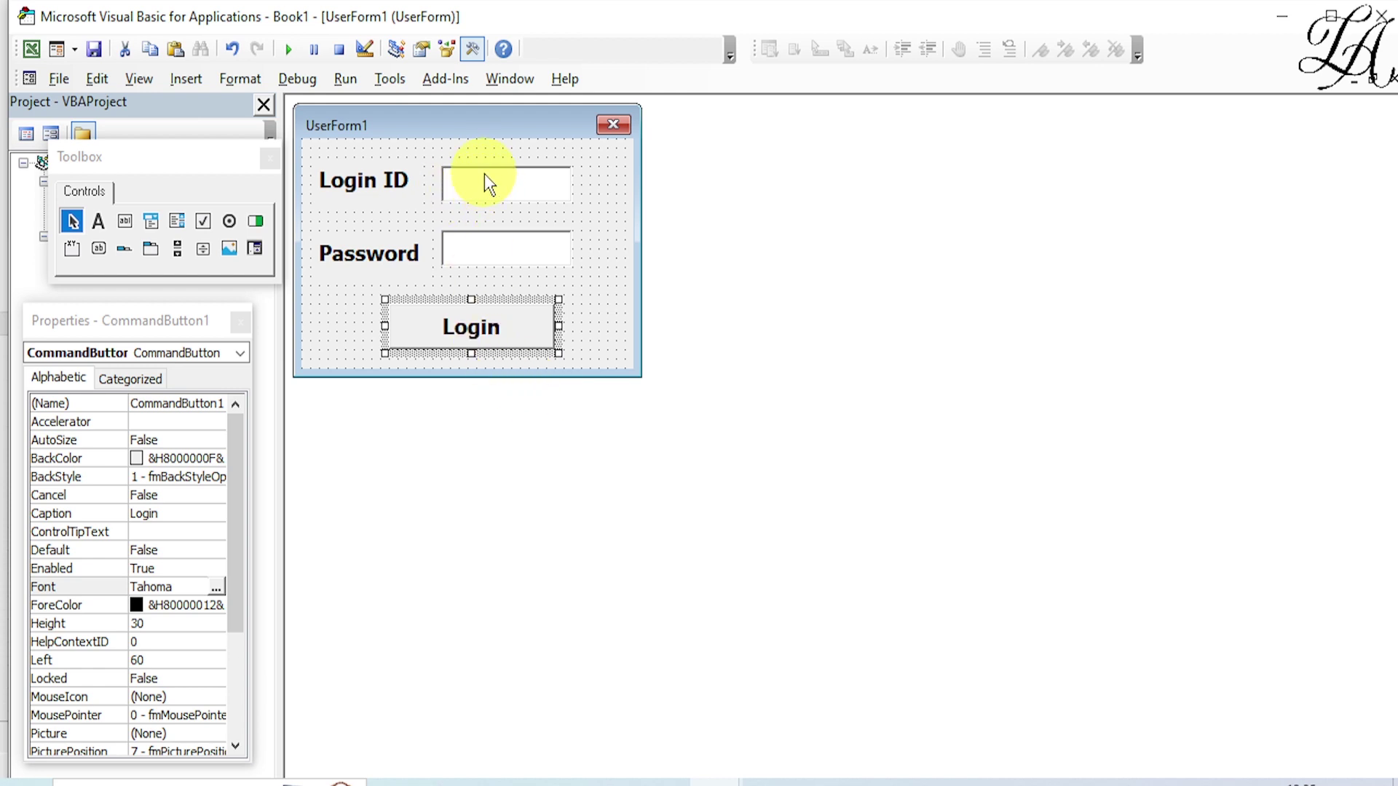
pyautogui.click(456, 253)
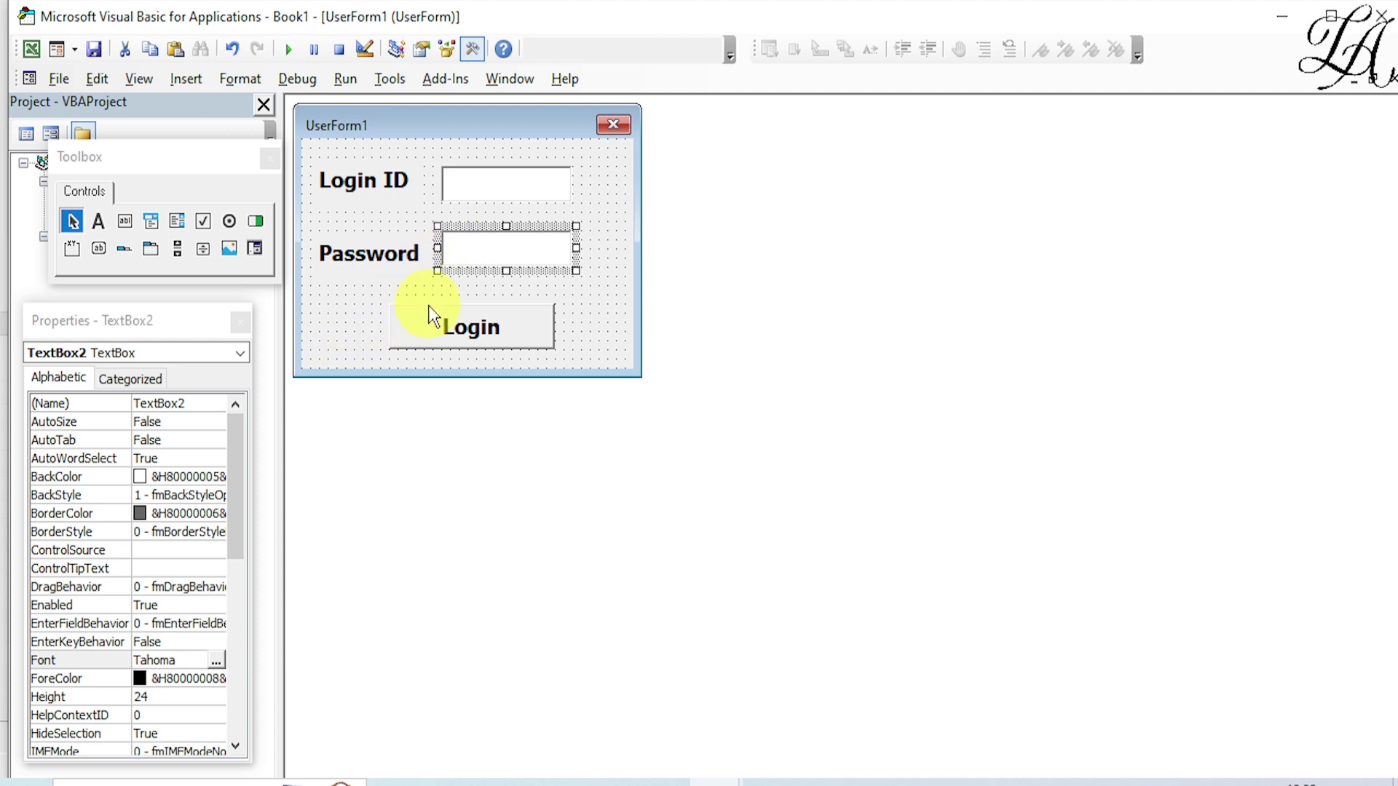
# - Set the Password text box's PasswordChar property to *
pyautogui.click(454, 256)
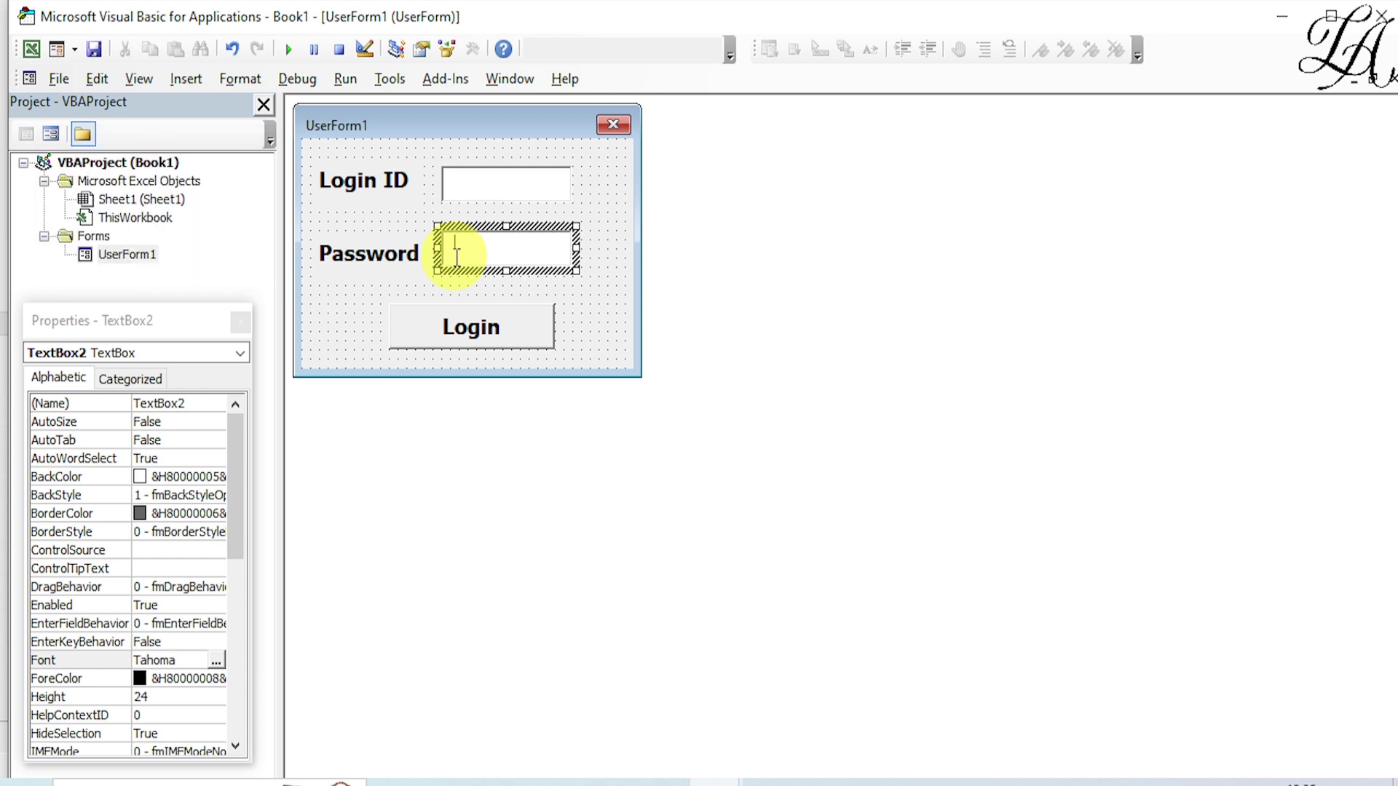
pyautogui.click(484, 226)
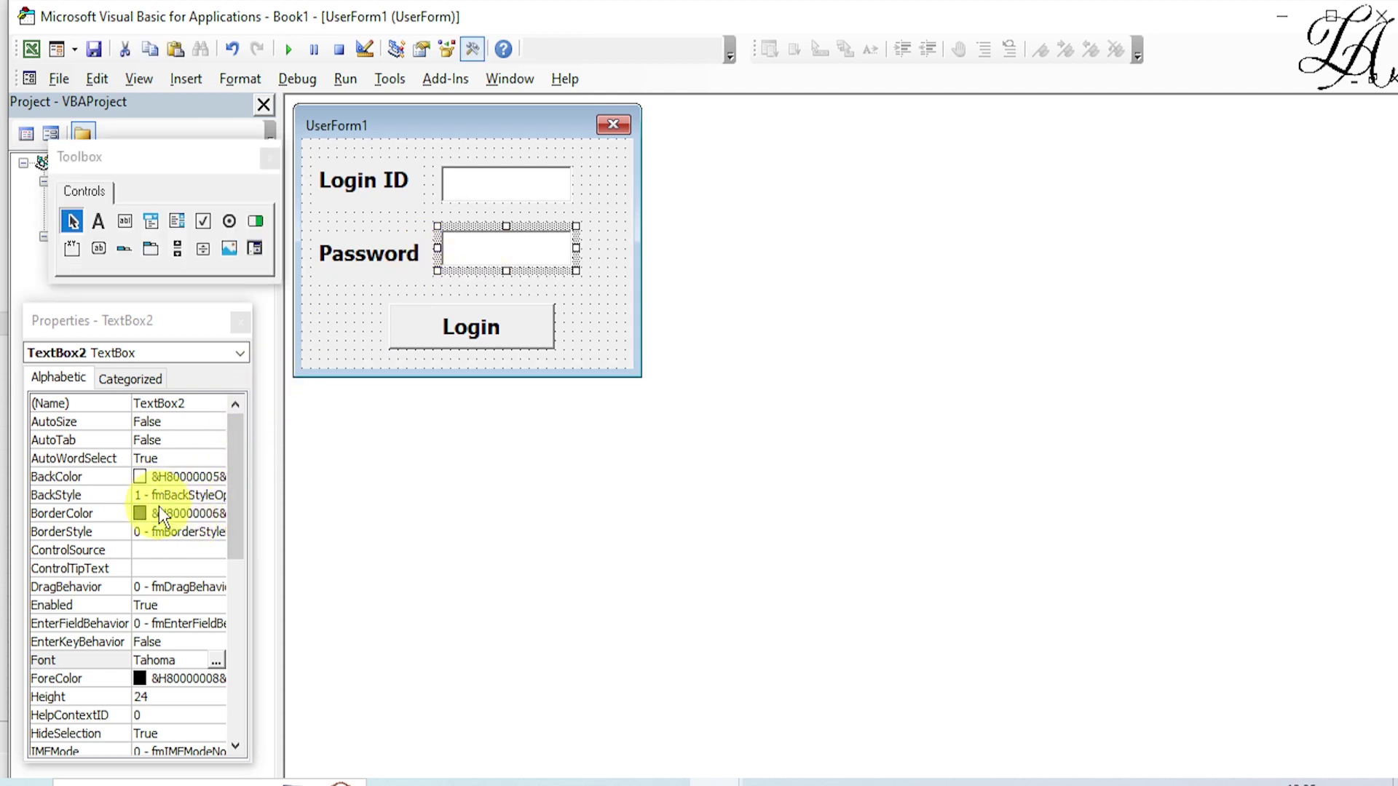
pyautogui.scroll(-1, 162, 619)
pyautogui.scroll(-2, 164, 677)
pyautogui.scroll(-1, 166, 694)
pyautogui.scroll(-1, 166, 696)
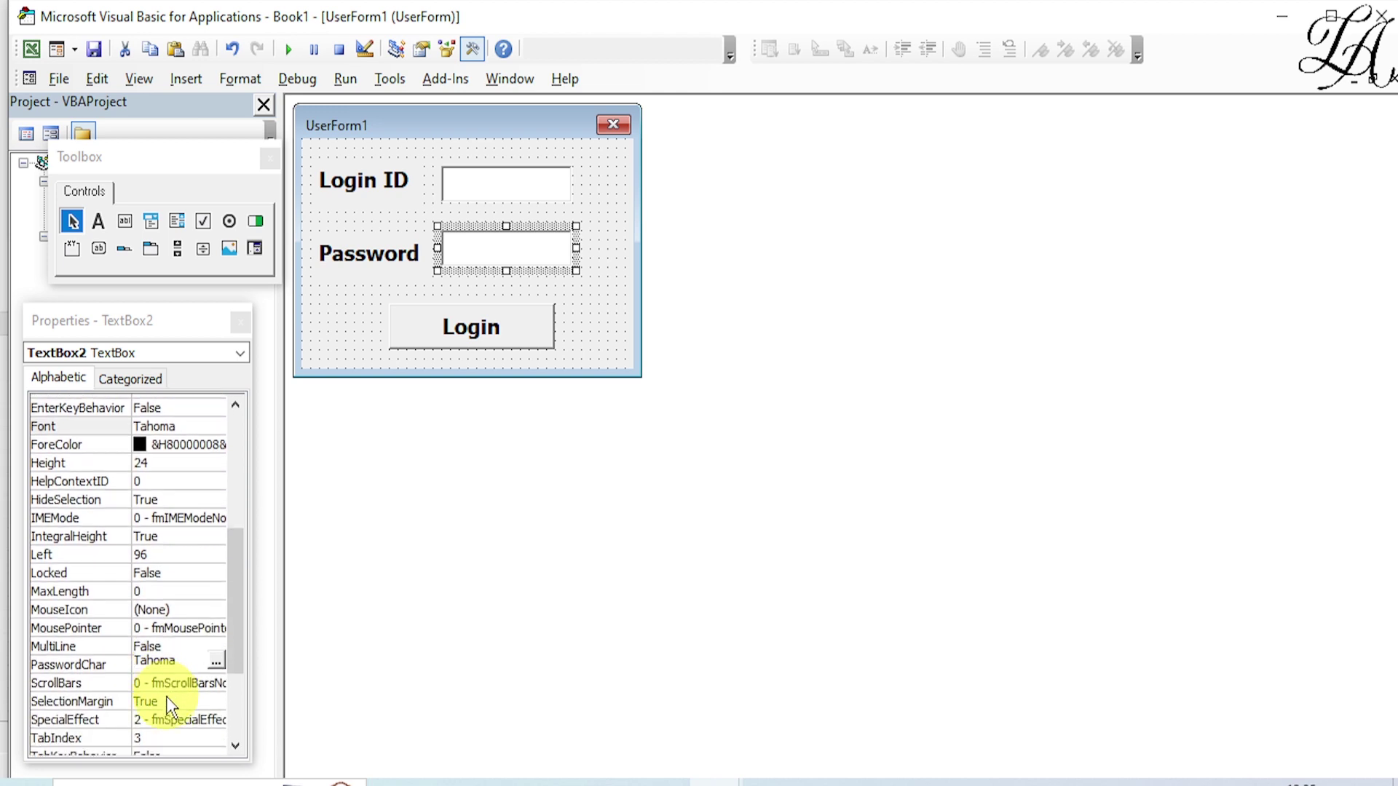
pyautogui.scroll(-1, 166, 696)
pyautogui.scroll(-2, 165, 696)
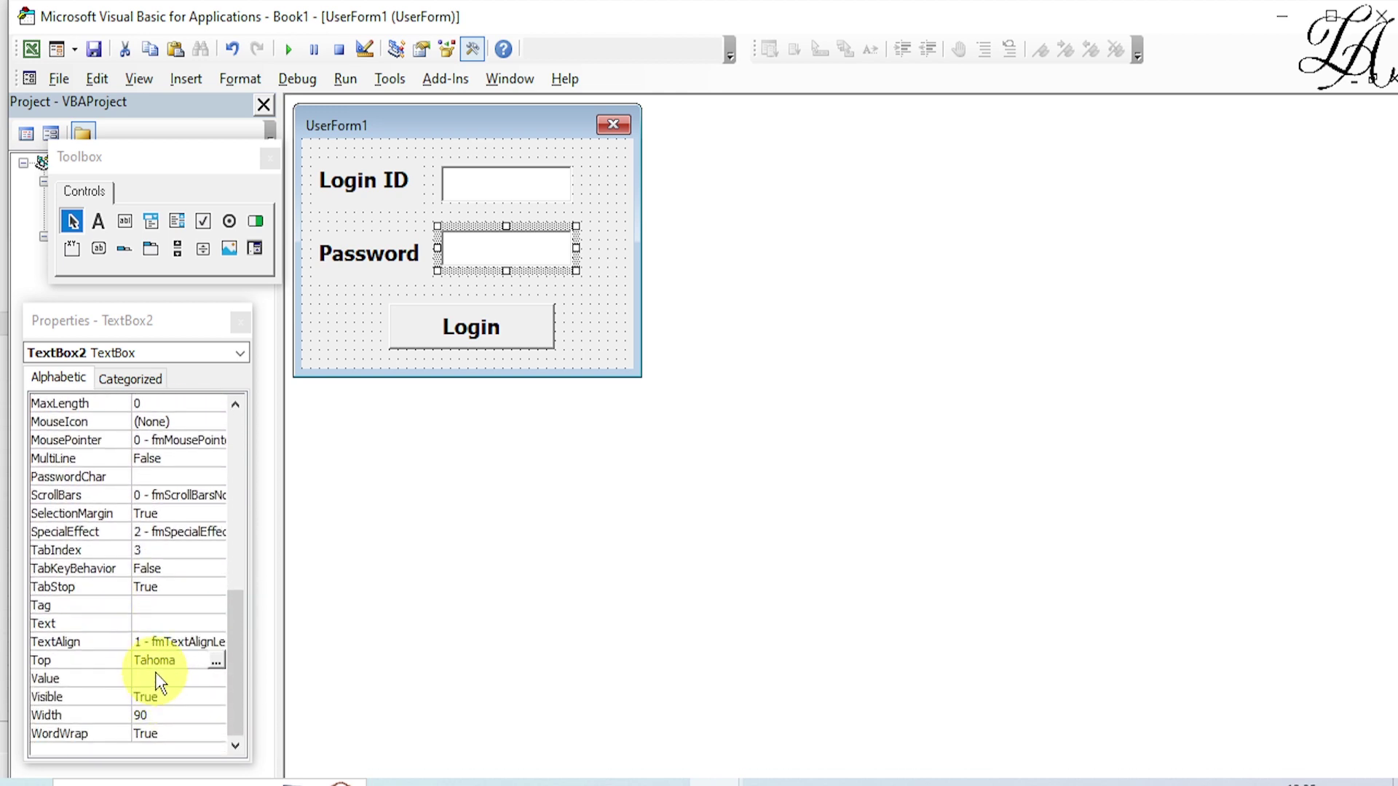
pyautogui.click(148, 474)
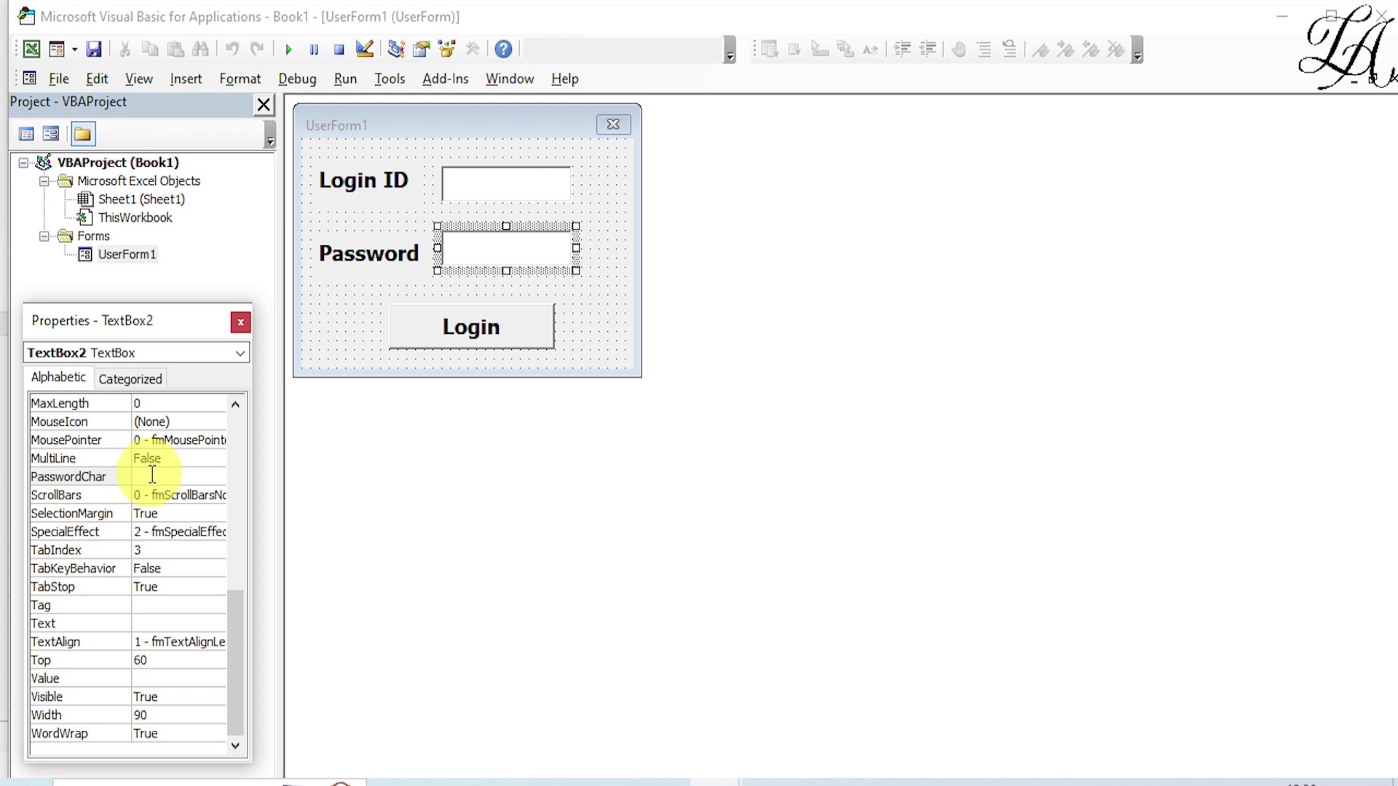
pyautogui.write('*')
pyautogui.click(348, 522)
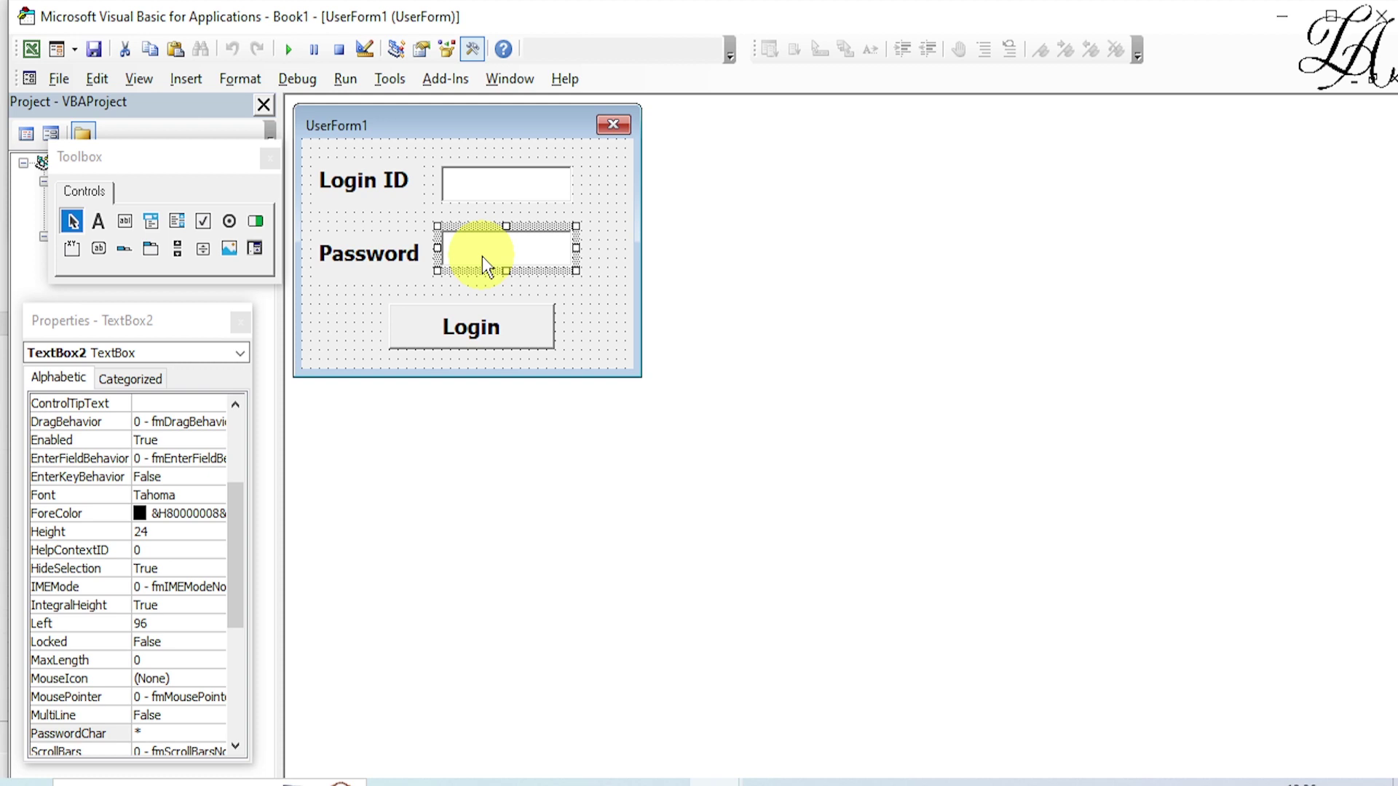
# - In CommandButton1_Click, type an If line checking textbox1 for the login ID and textbox2 for the password
pyautogui.doubleClick(514, 333)
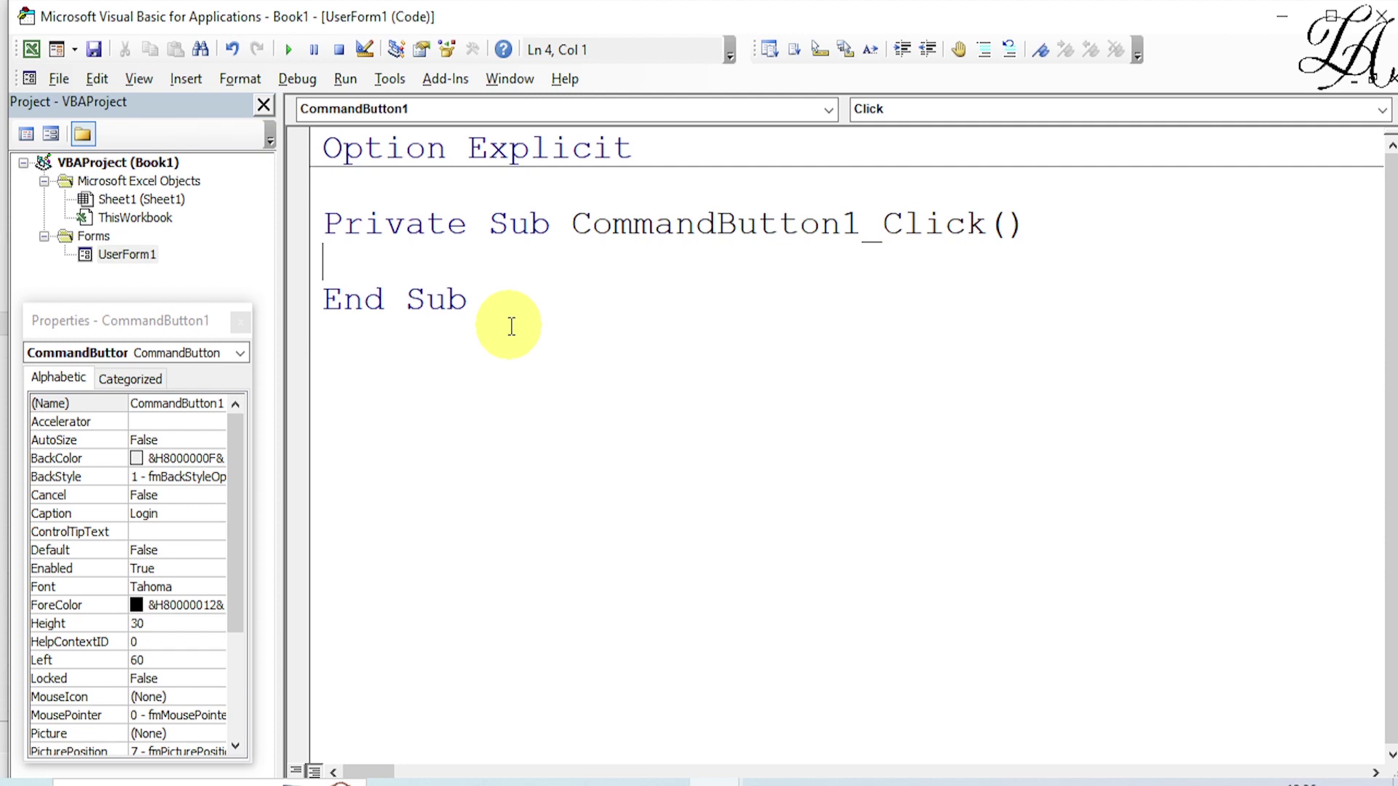
pyautogui.write('if')
pyautogui.write(' t')
pyautogui.write('extbo')
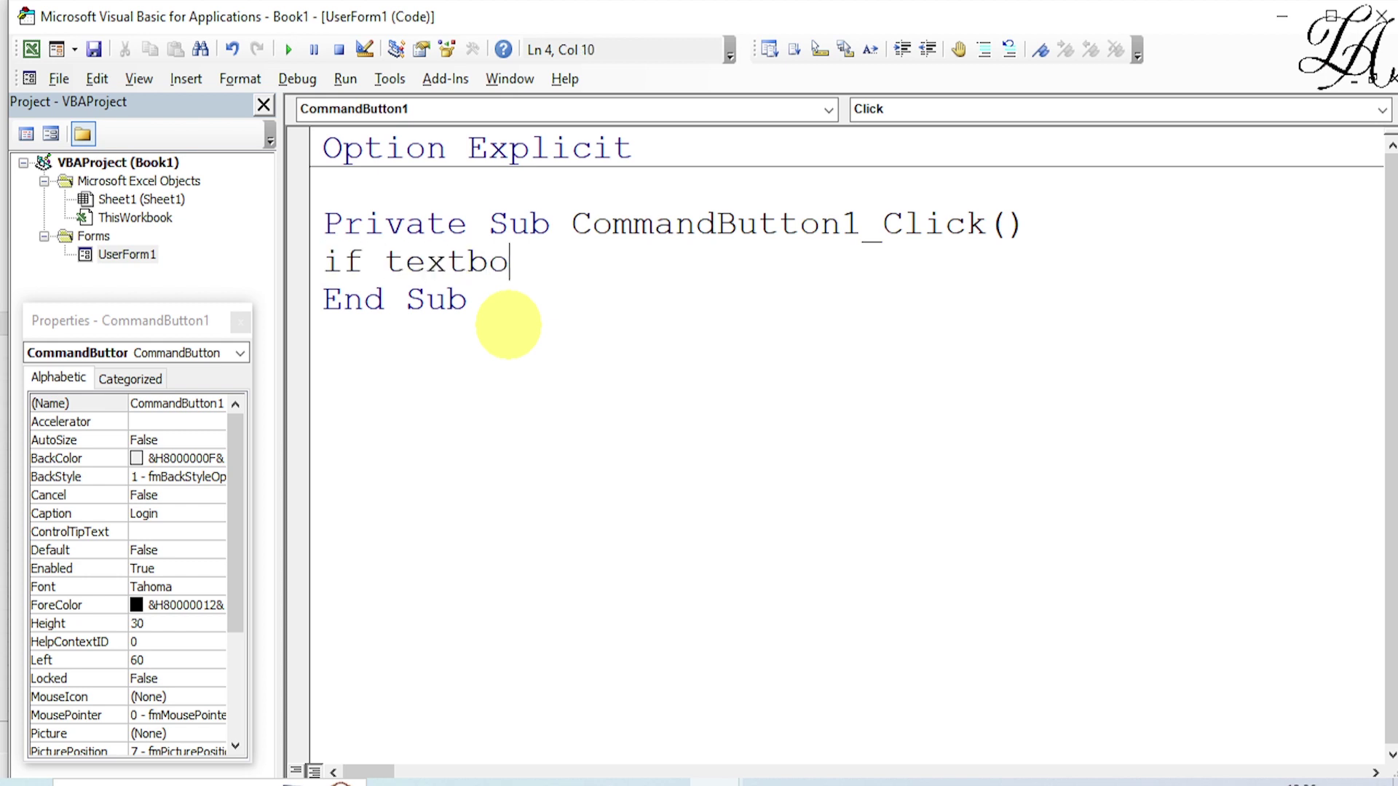
pyautogui.write('x1')
pyautogui.write('.')
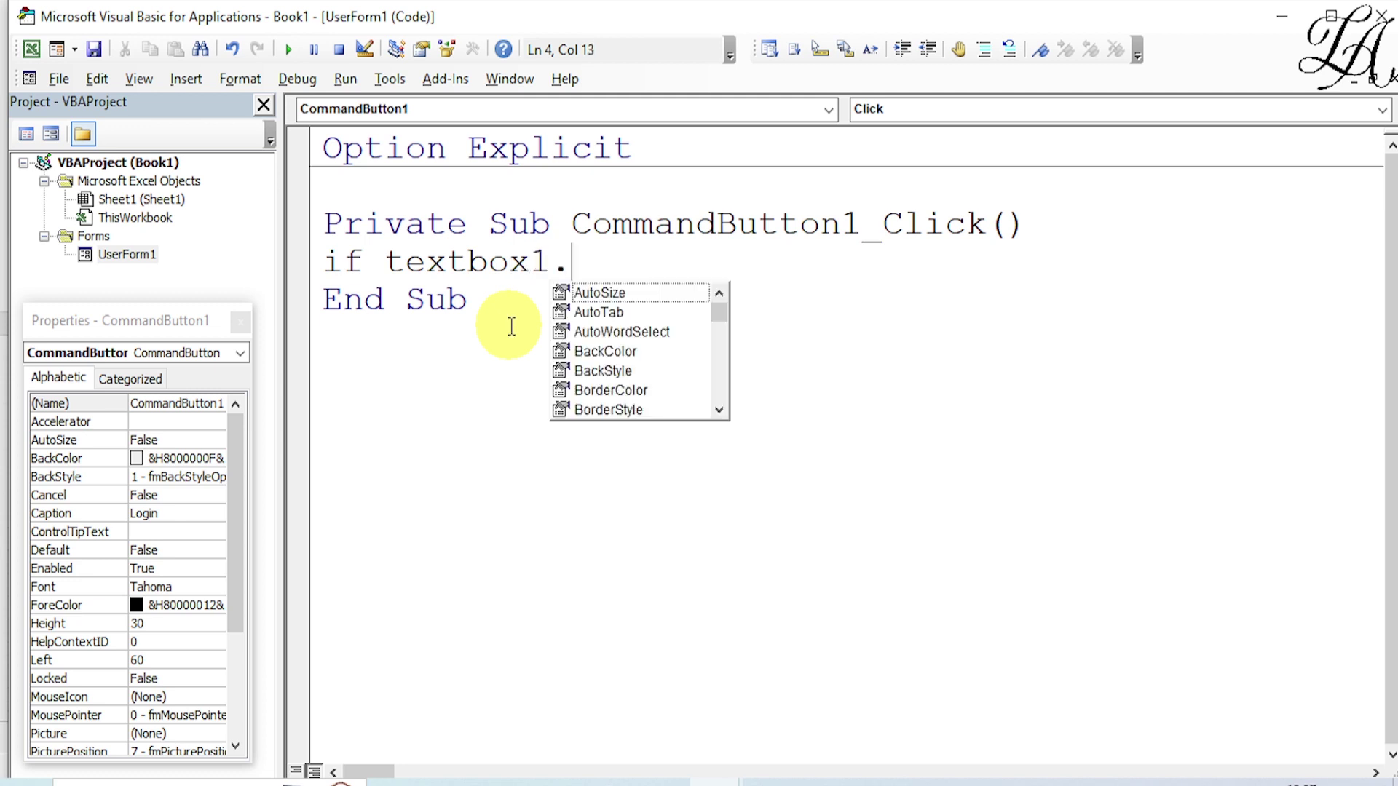
pyautogui.write('text')
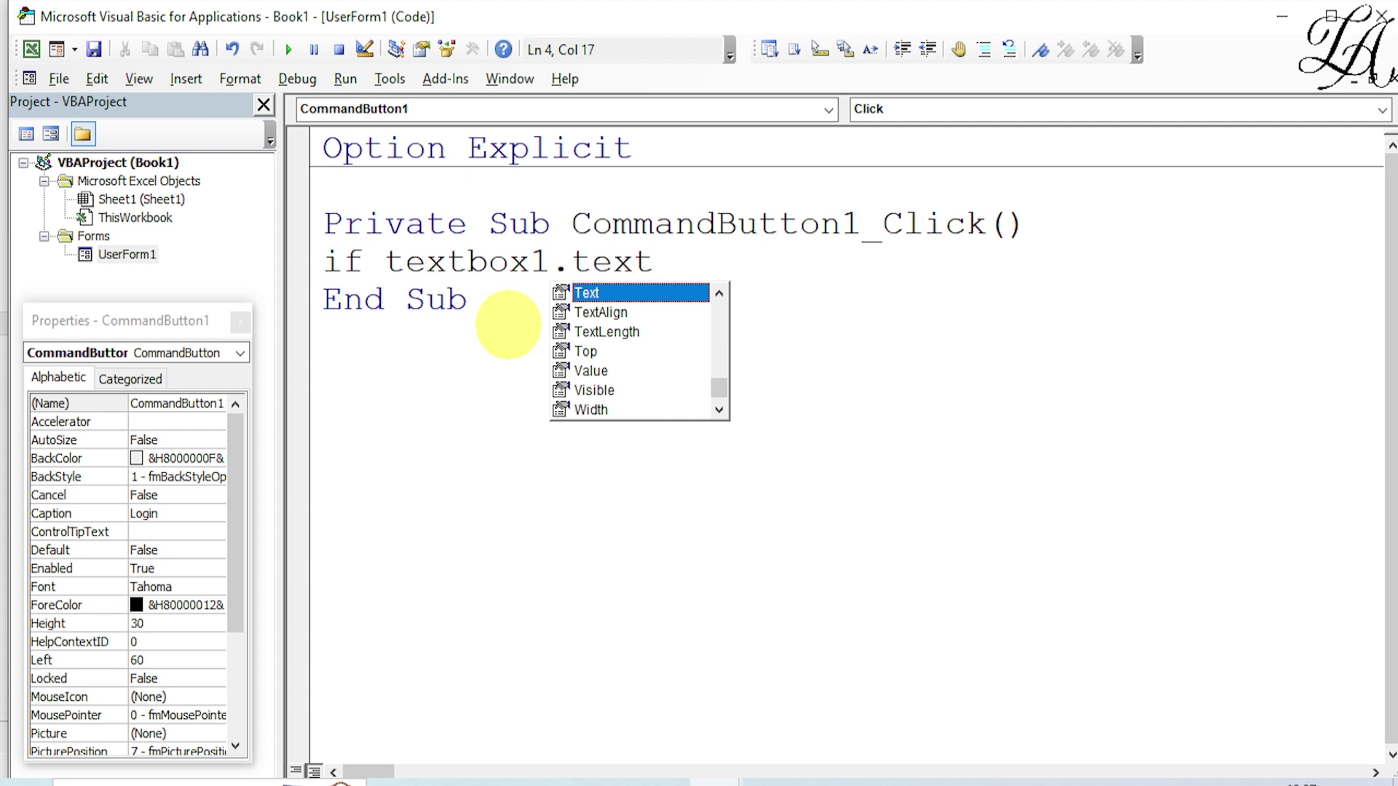
pyautogui.write('=')
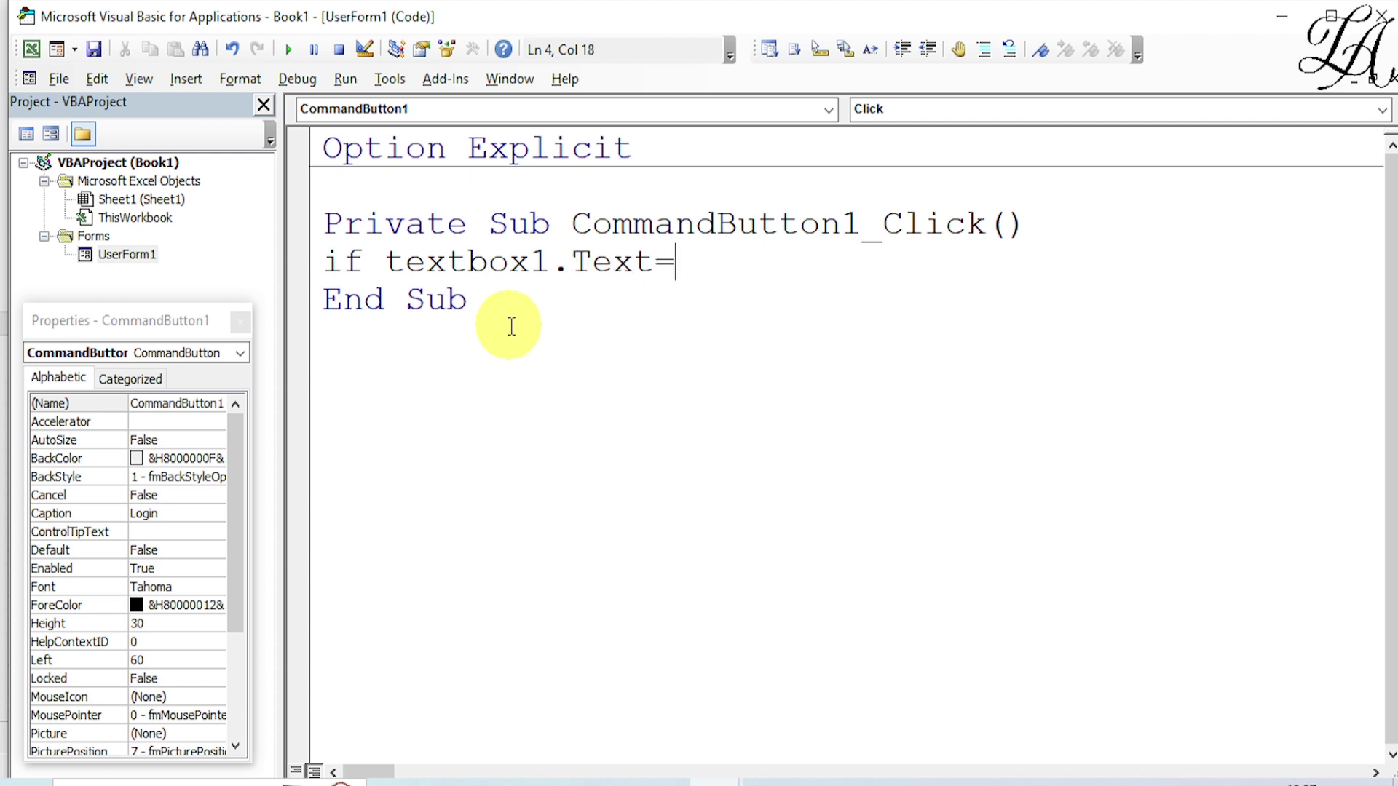
pyautogui.write('"')
pyautogui.write('Admin')
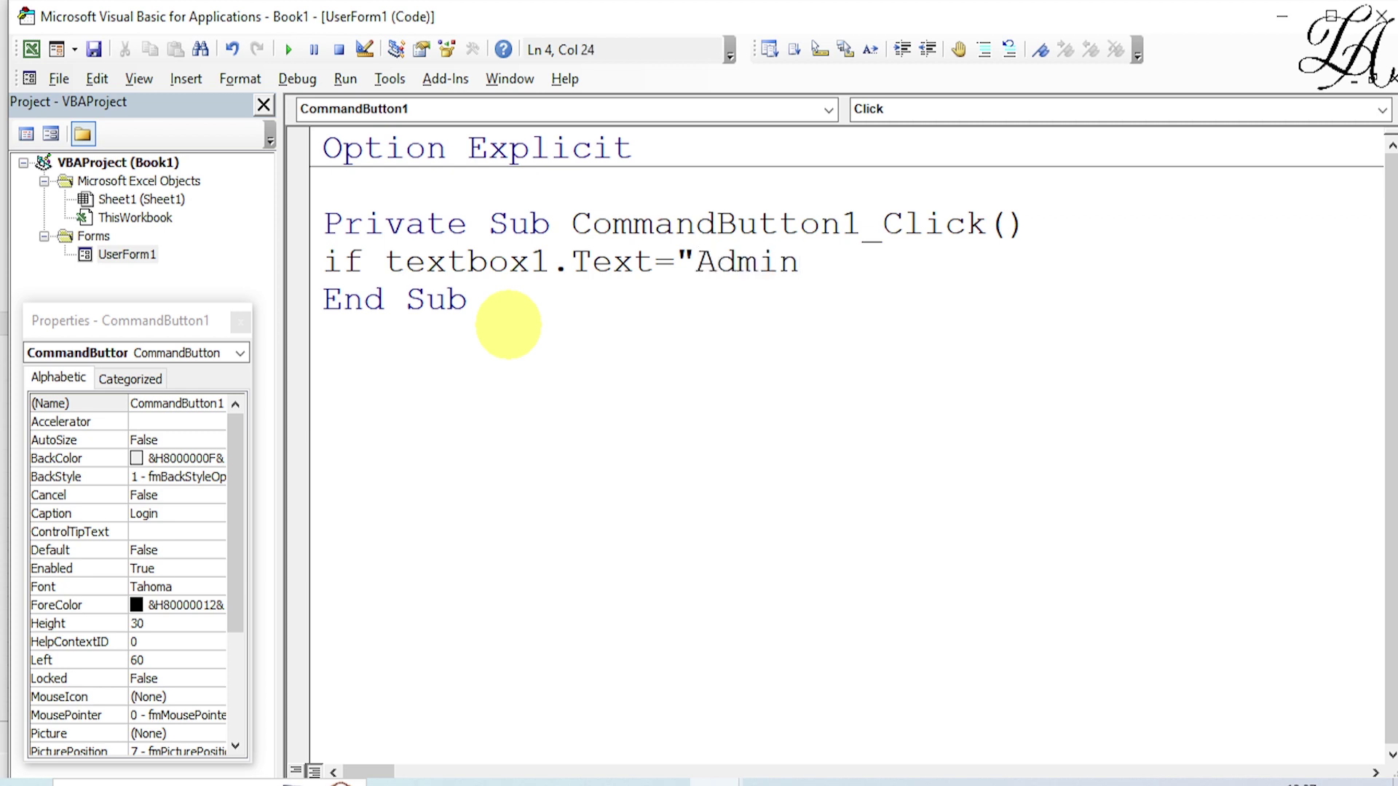
pyautogui.write('" an')
pyautogui.write('d')
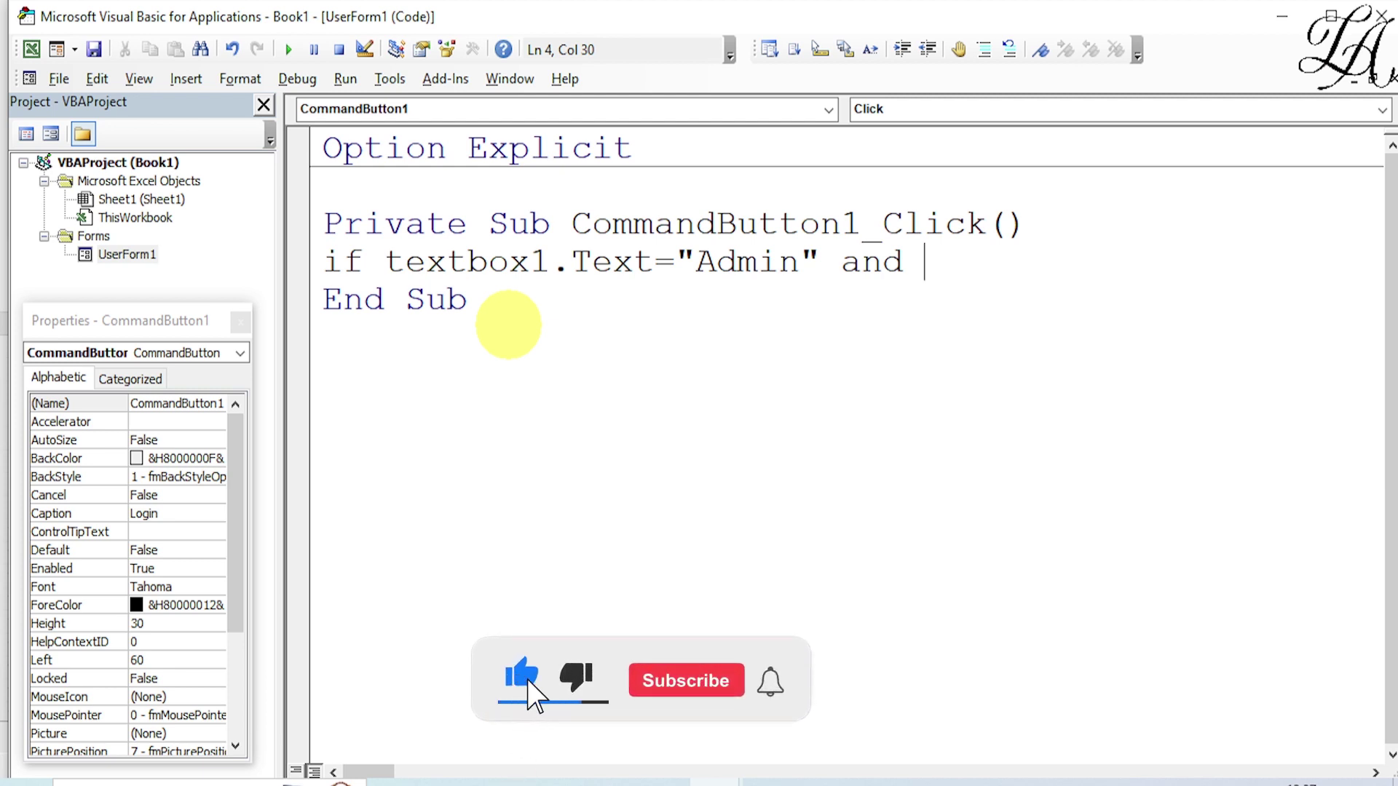
pyautogui.write('te')
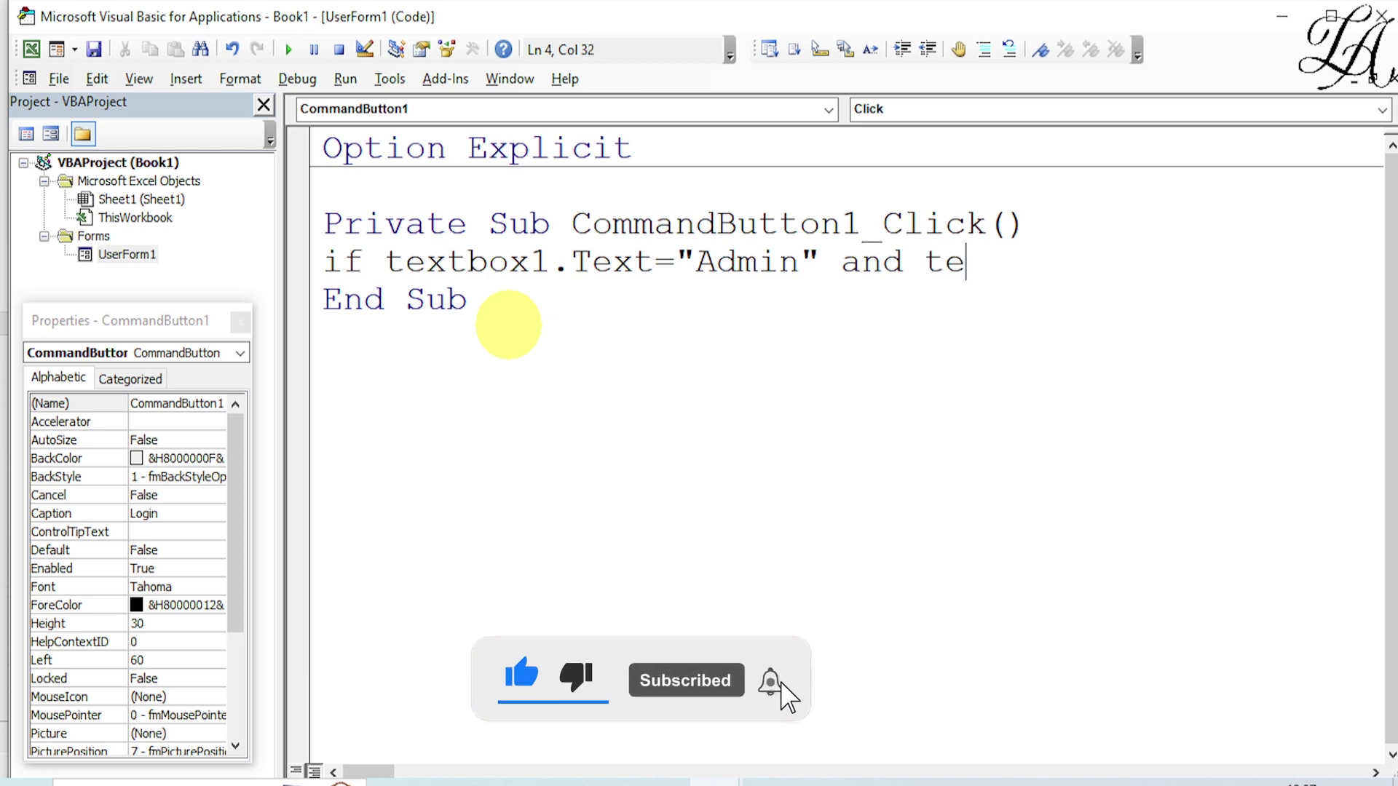
pyautogui.write('xtbox')
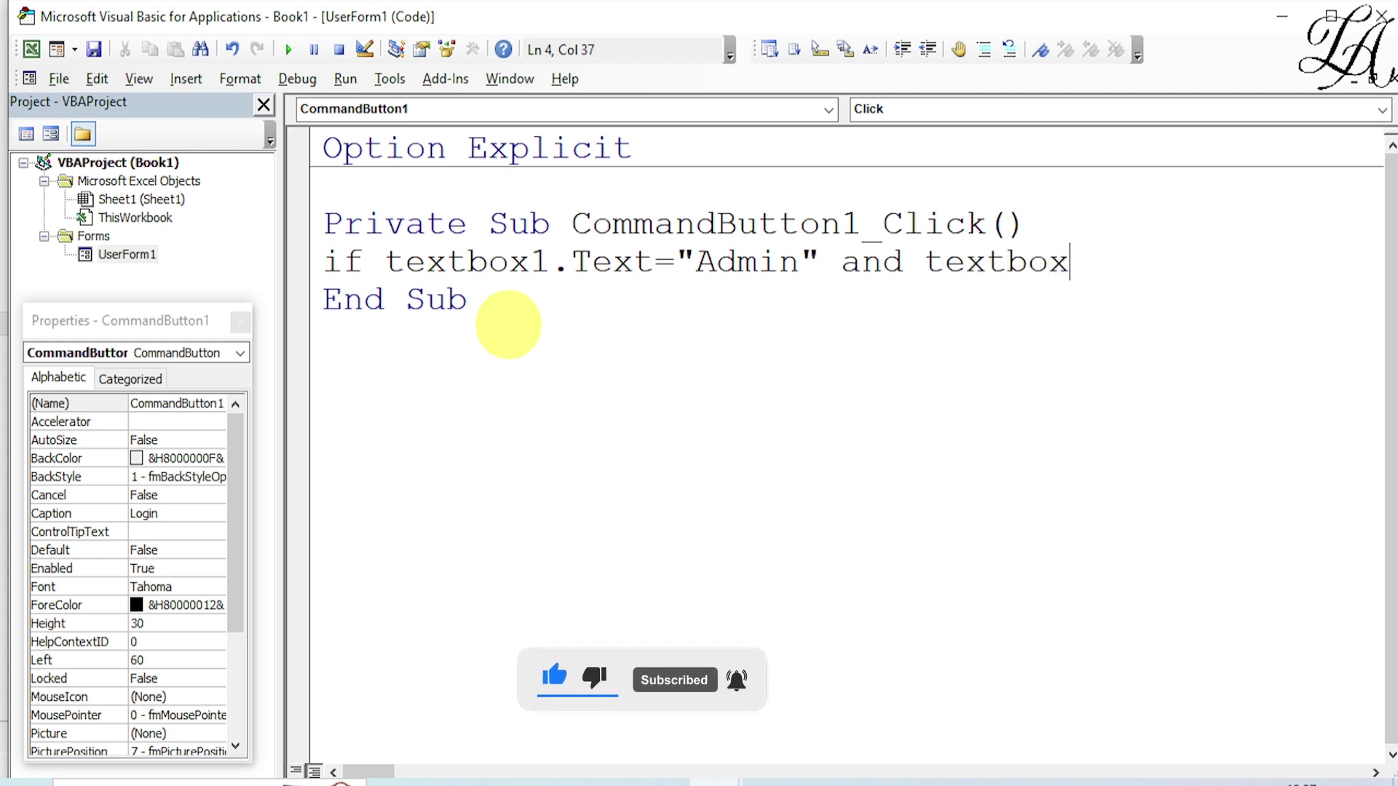
pyautogui.write('2.te')
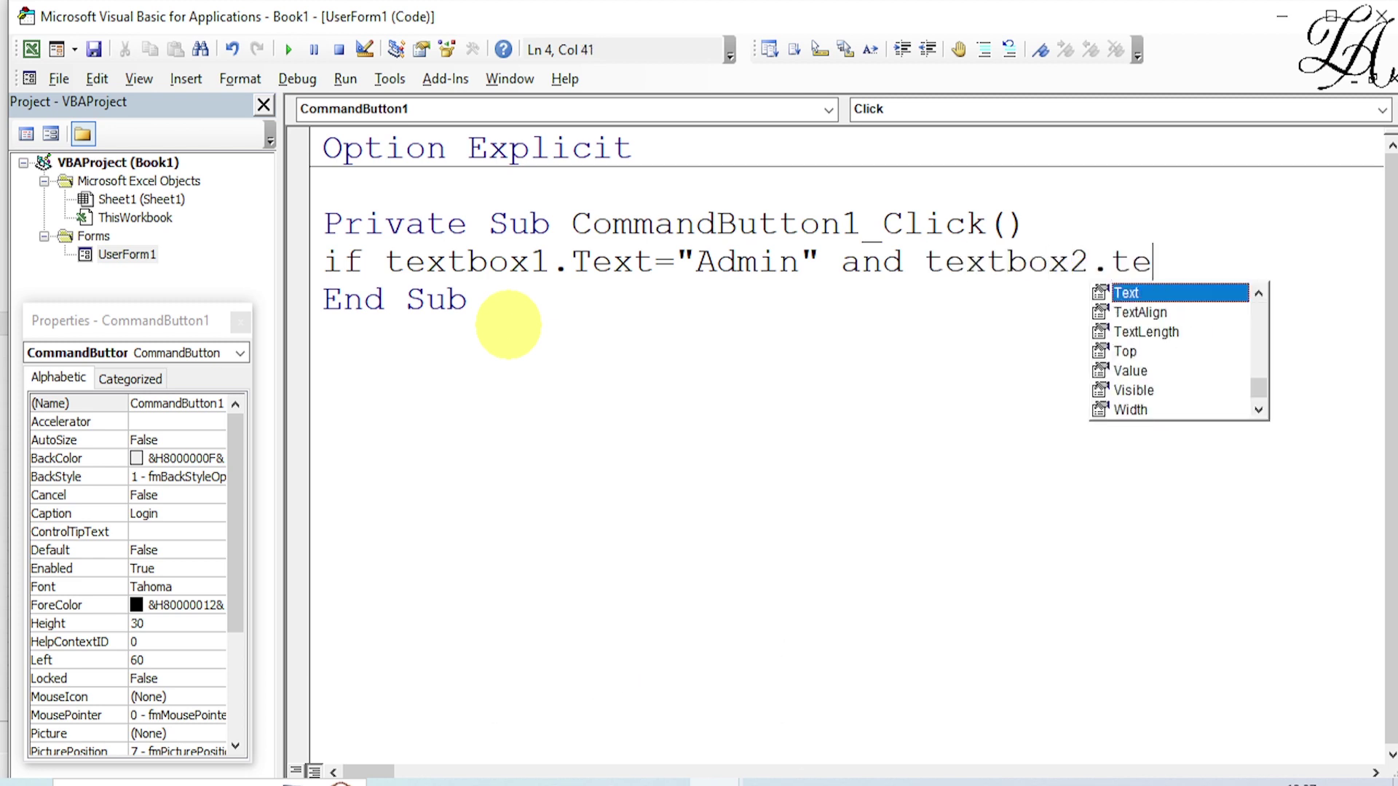
pyautogui.write('xt')
pyautogui.write('="s')
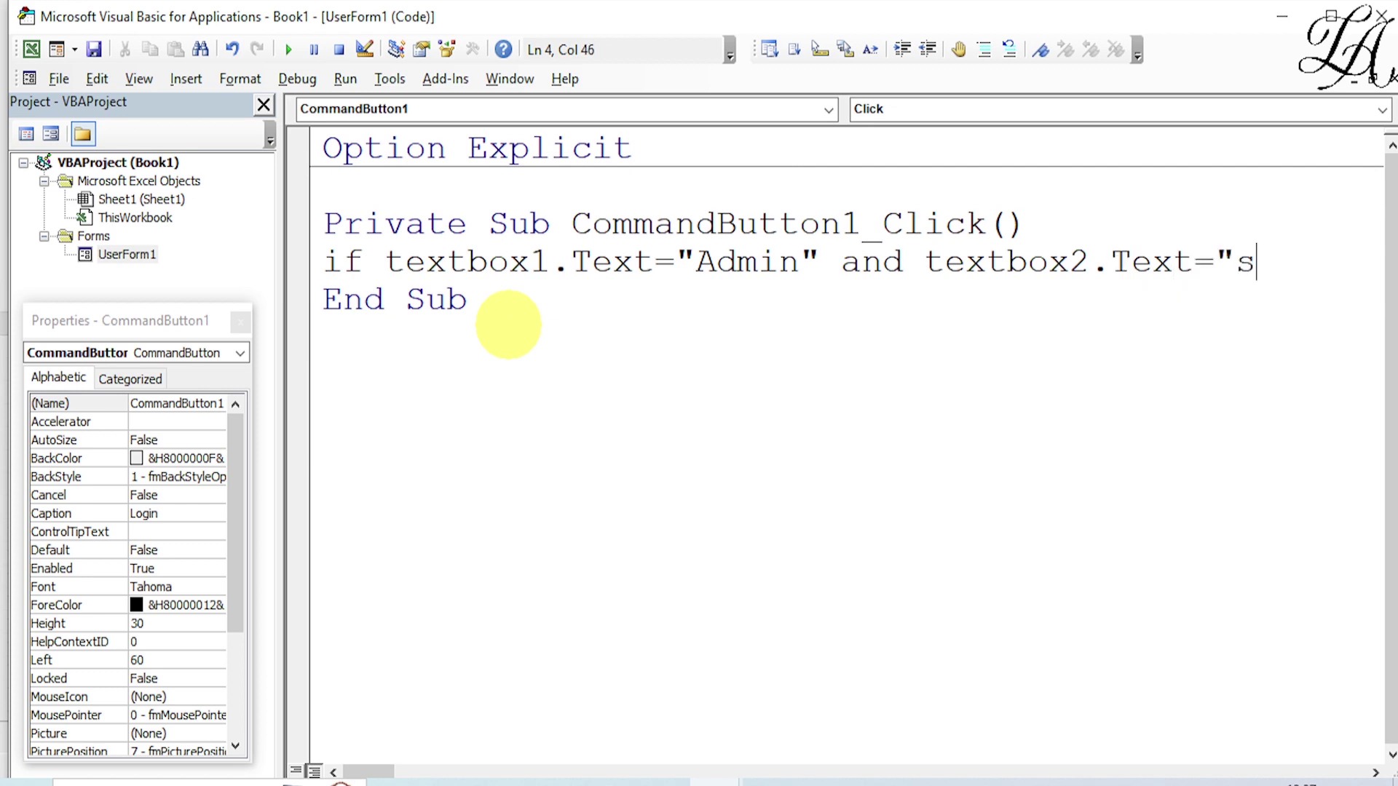
pyautogui.write('halini')
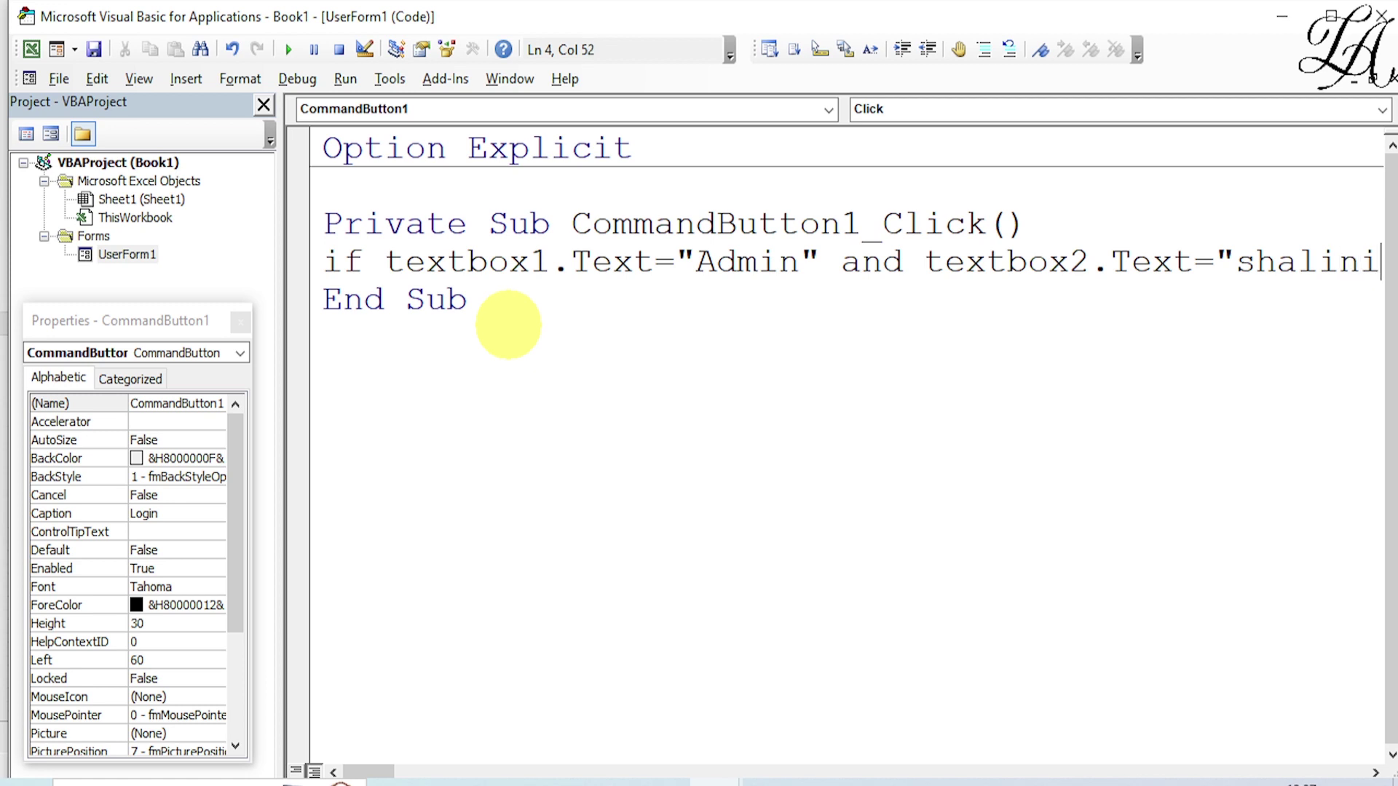
pyautogui.write('"')
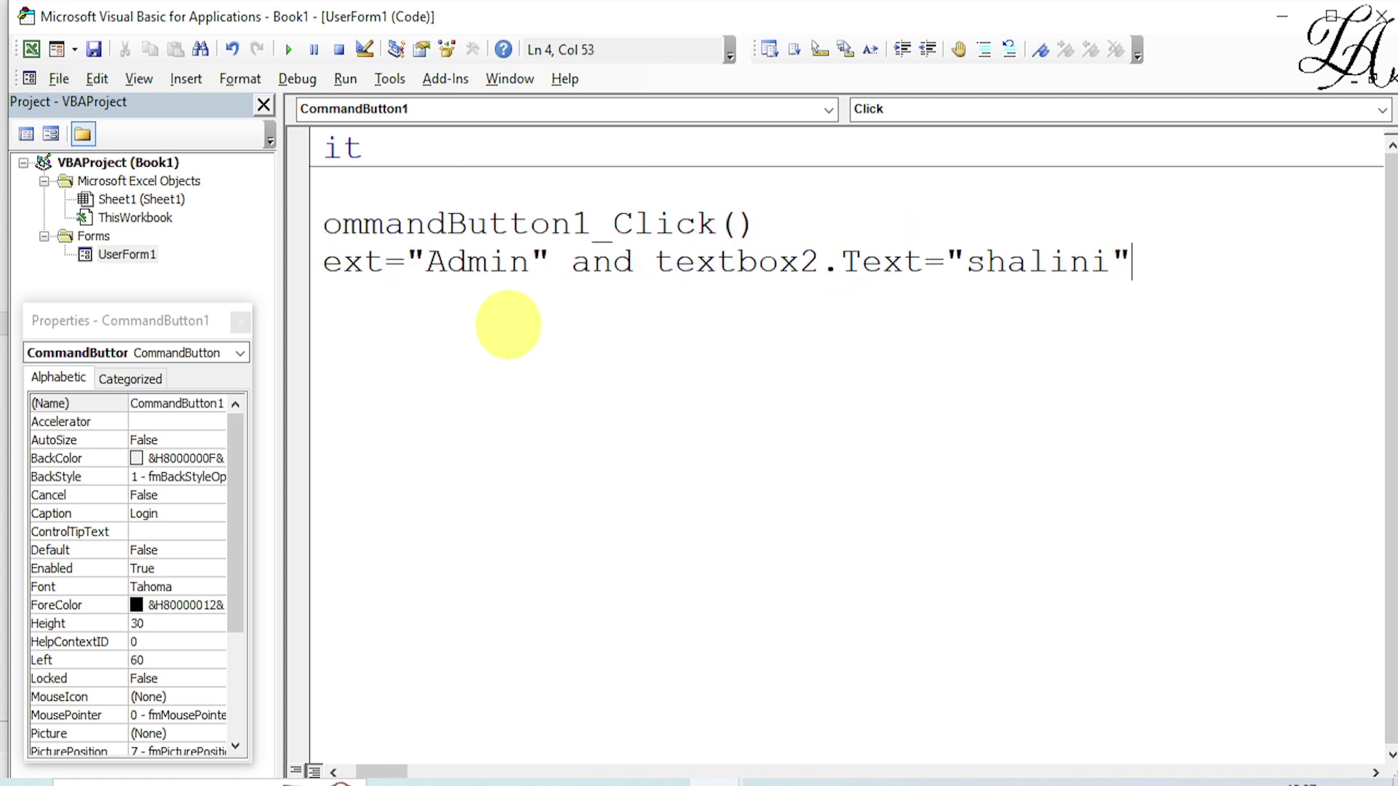
pyautogui.write(' th')
pyautogui.write('en')
# - End the If line and start 'application.visible=tr' on the next line
pyautogui.press('Return')
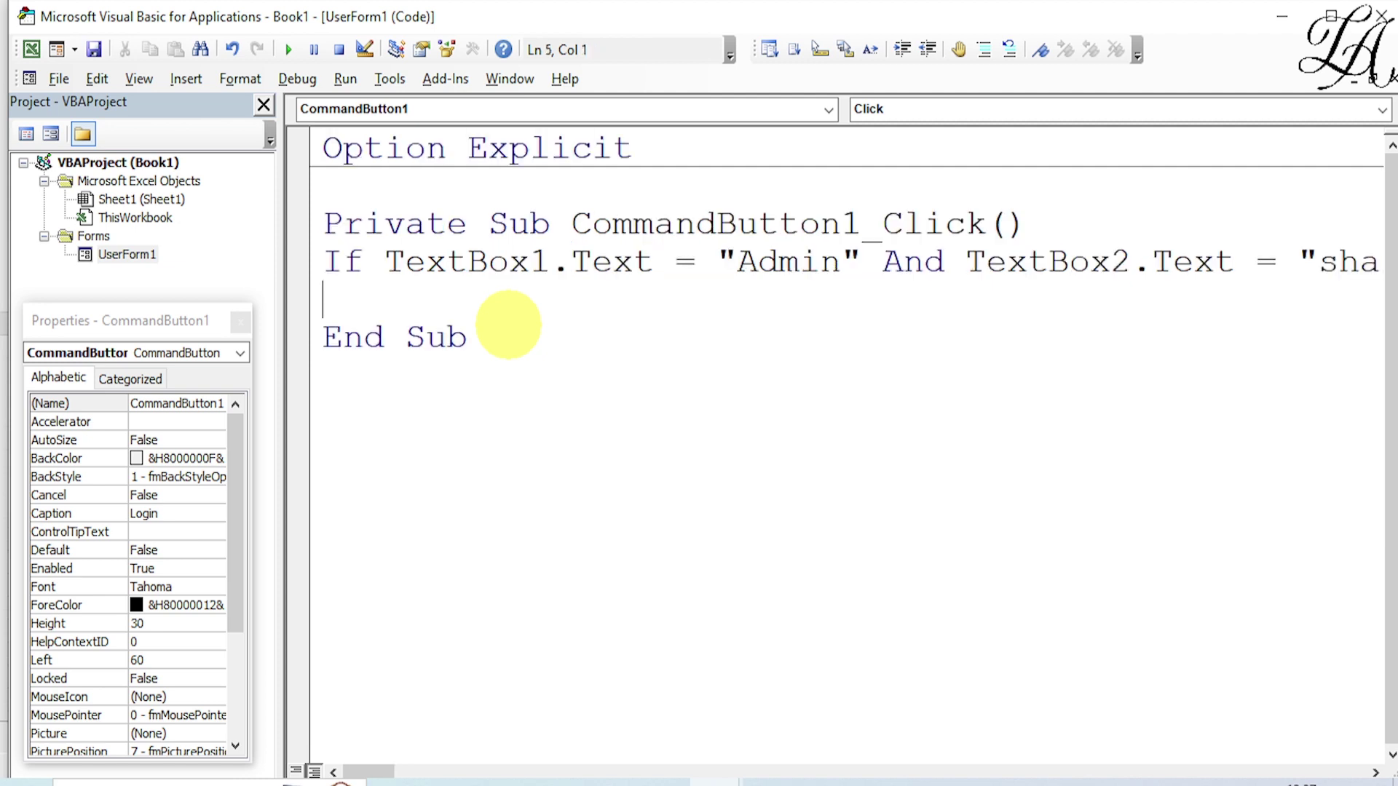
# - On line 5 of CommandButton1_Click, type application.visible=tr to show the application on a match
pyautogui.write('appli')
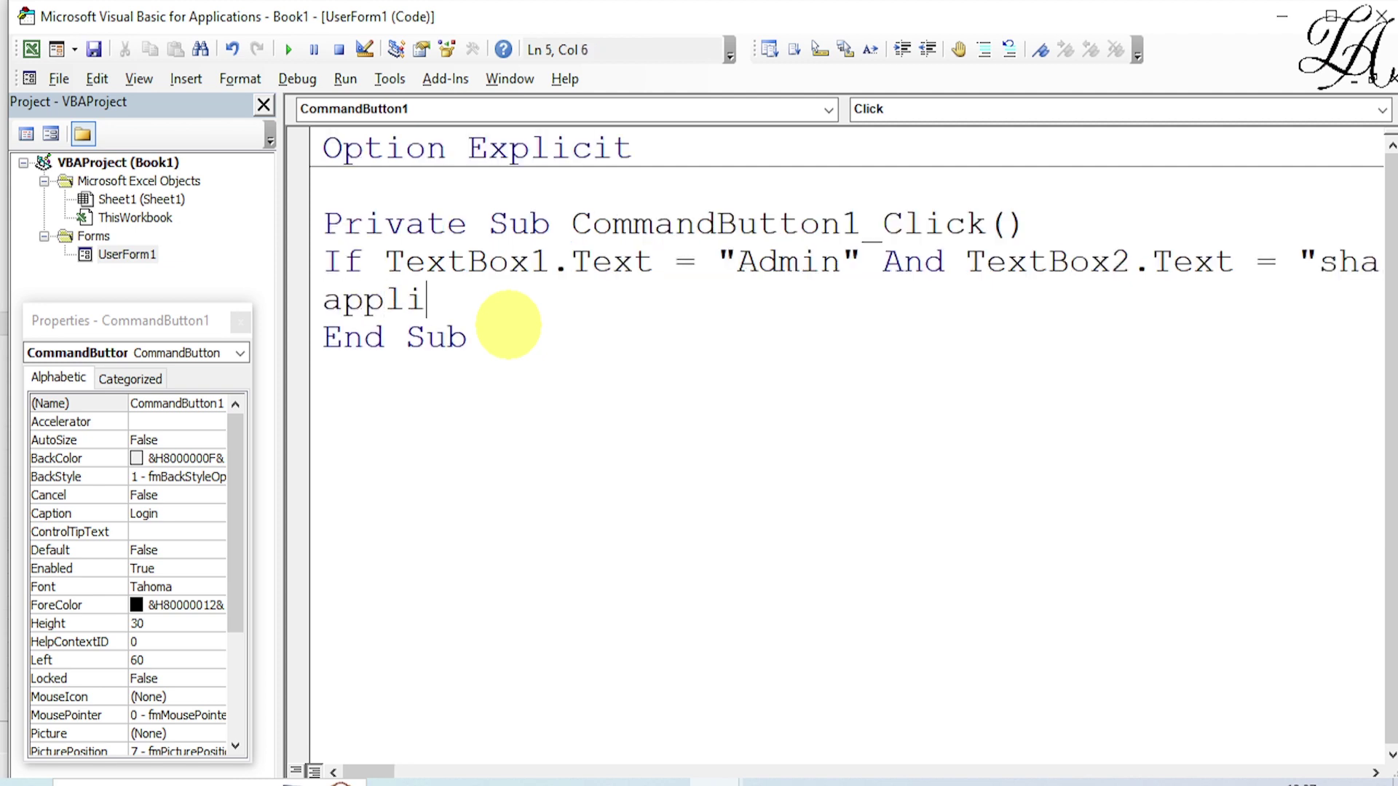
pyautogui.write('catio')
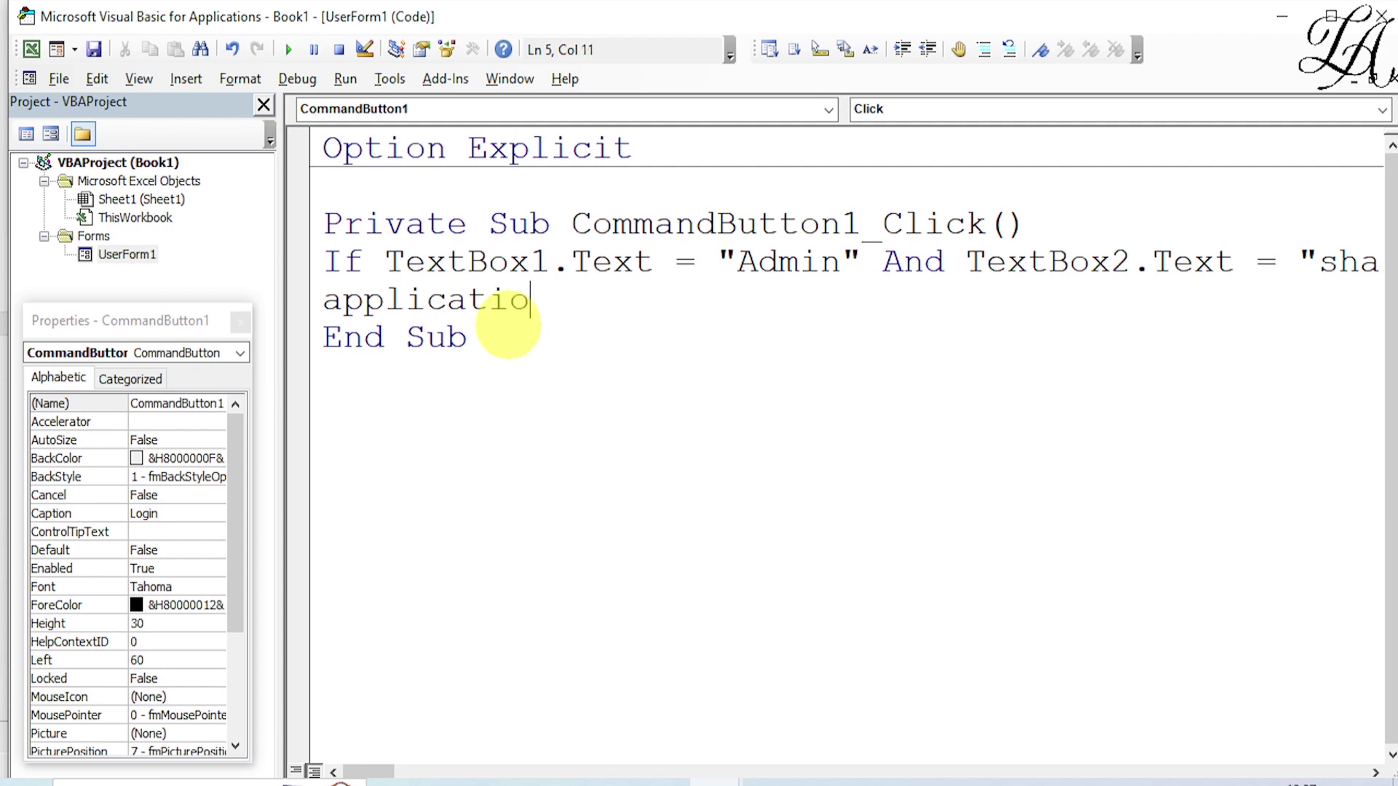
pyautogui.write('n')
pyautogui.write('.visi')
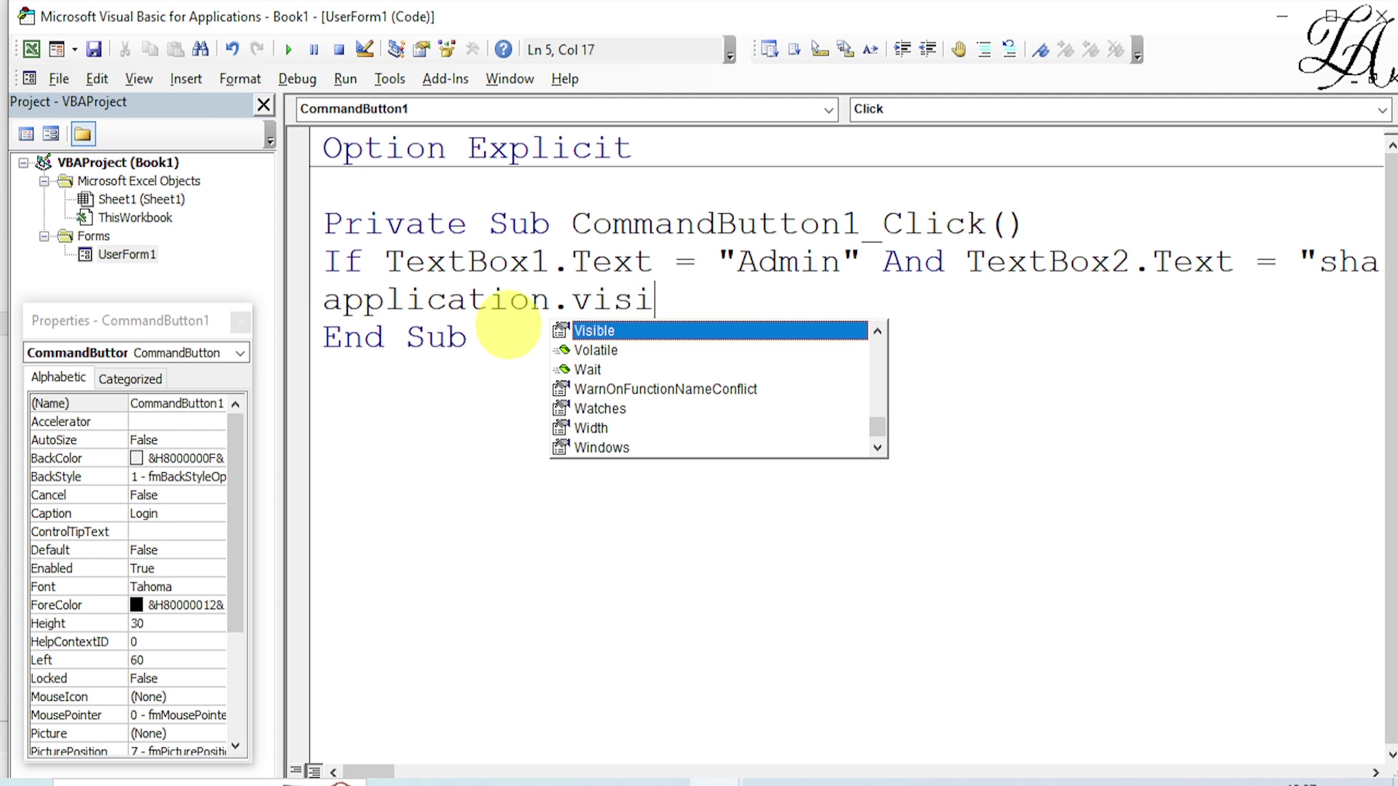
pyautogui.write('ble=')
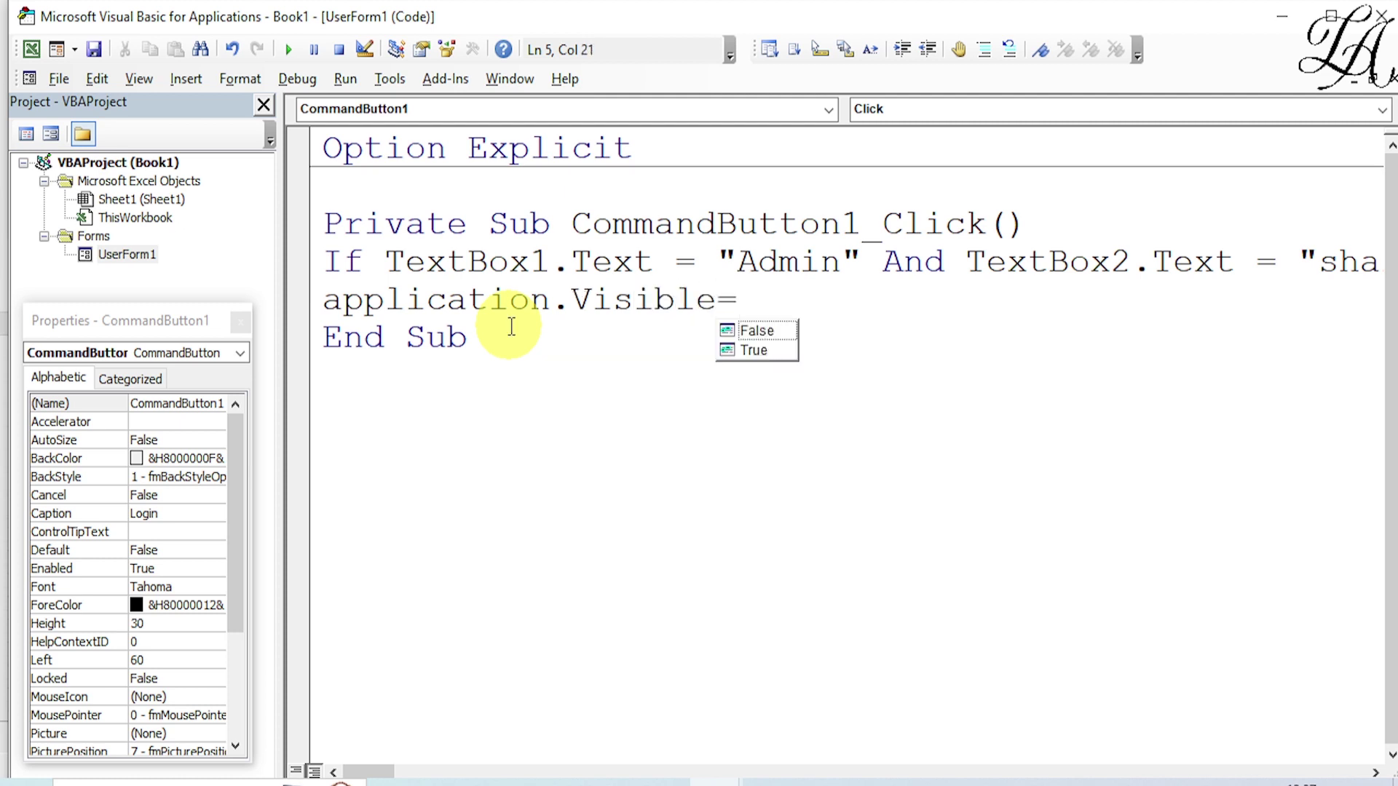
# - End the If line and start 'application.visible=tr' on the next line
# - On line 5 of CommandButton1_Click, type application.visible=tr to show the application on a match
pyautogui.write('tr')
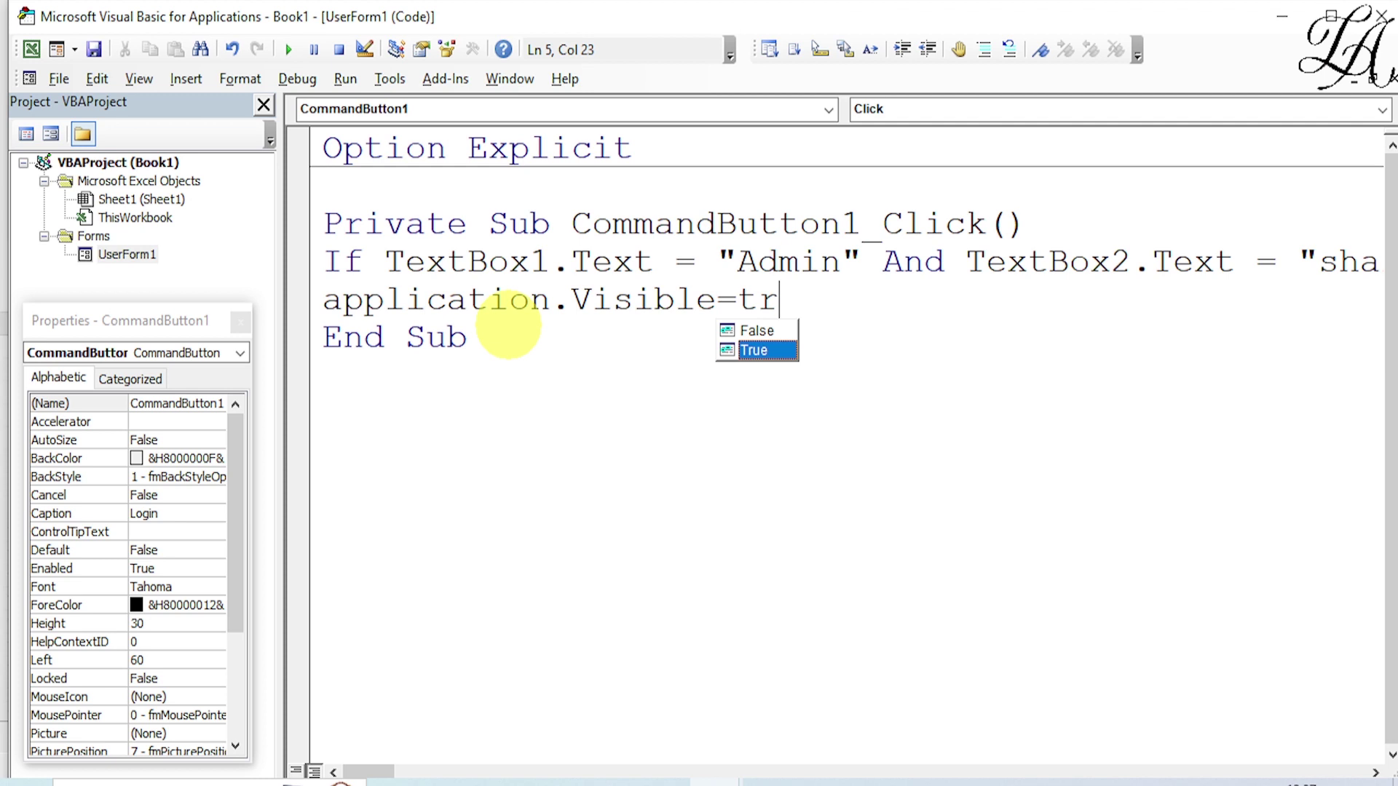
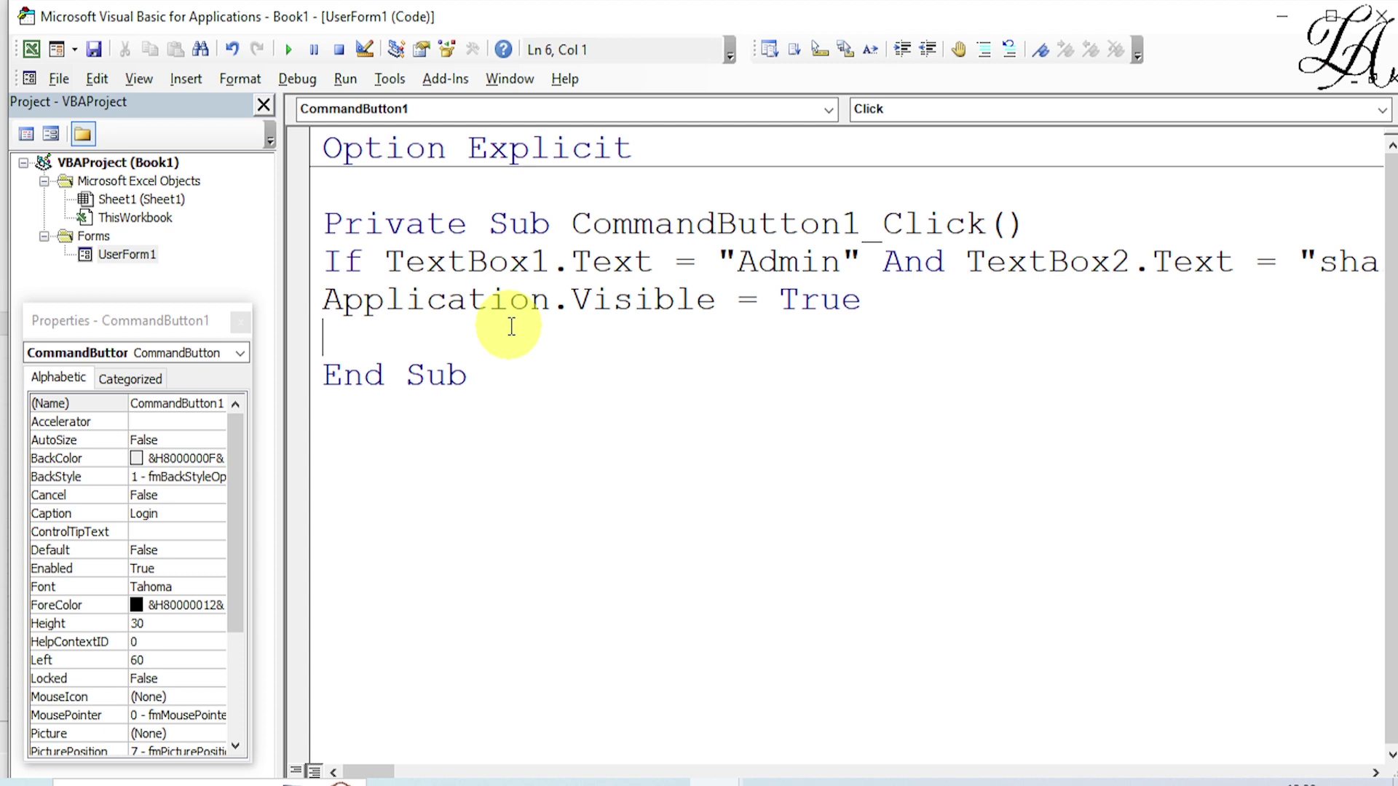
# - Add an Unload Me line after the login succeeds and start an Else branch
pyautogui.write('unloa')
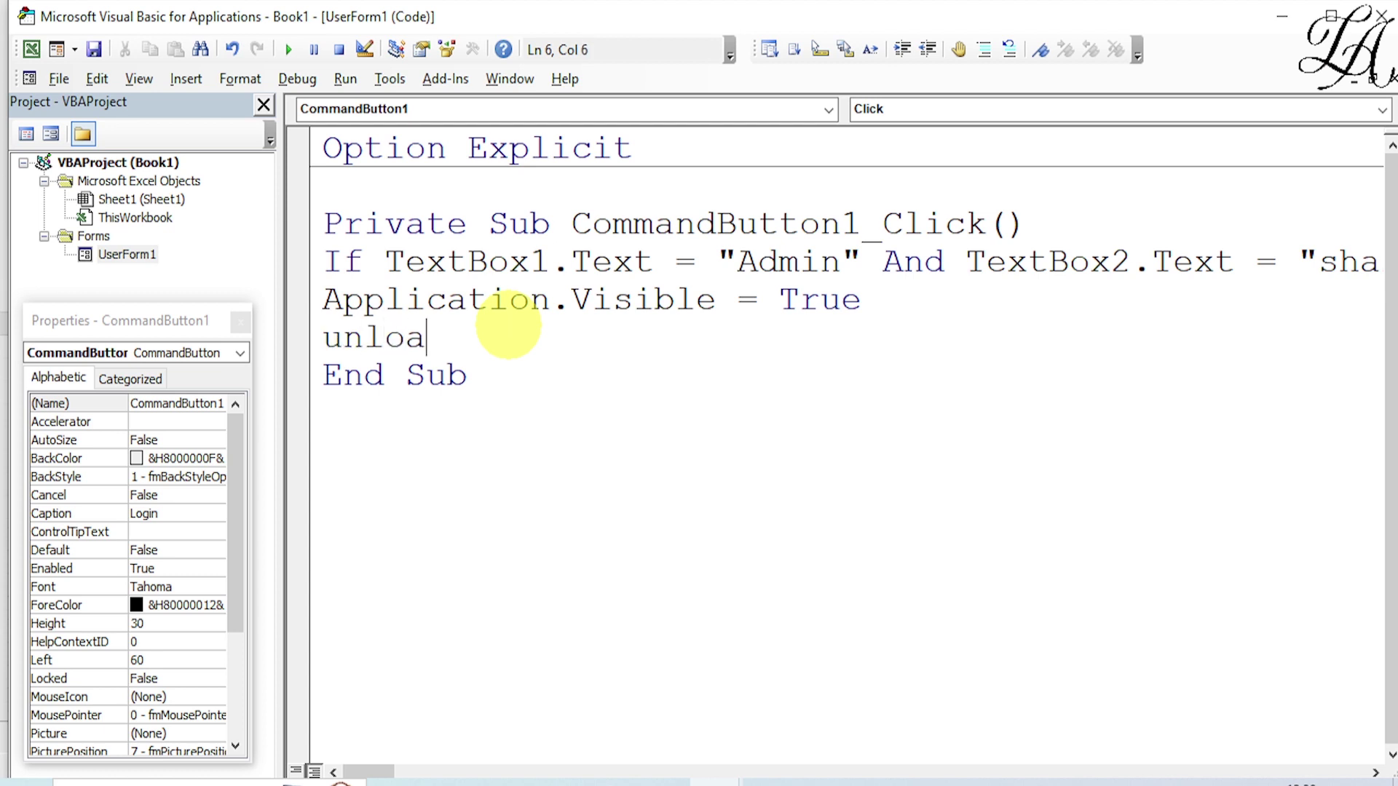
pyautogui.write('d me')
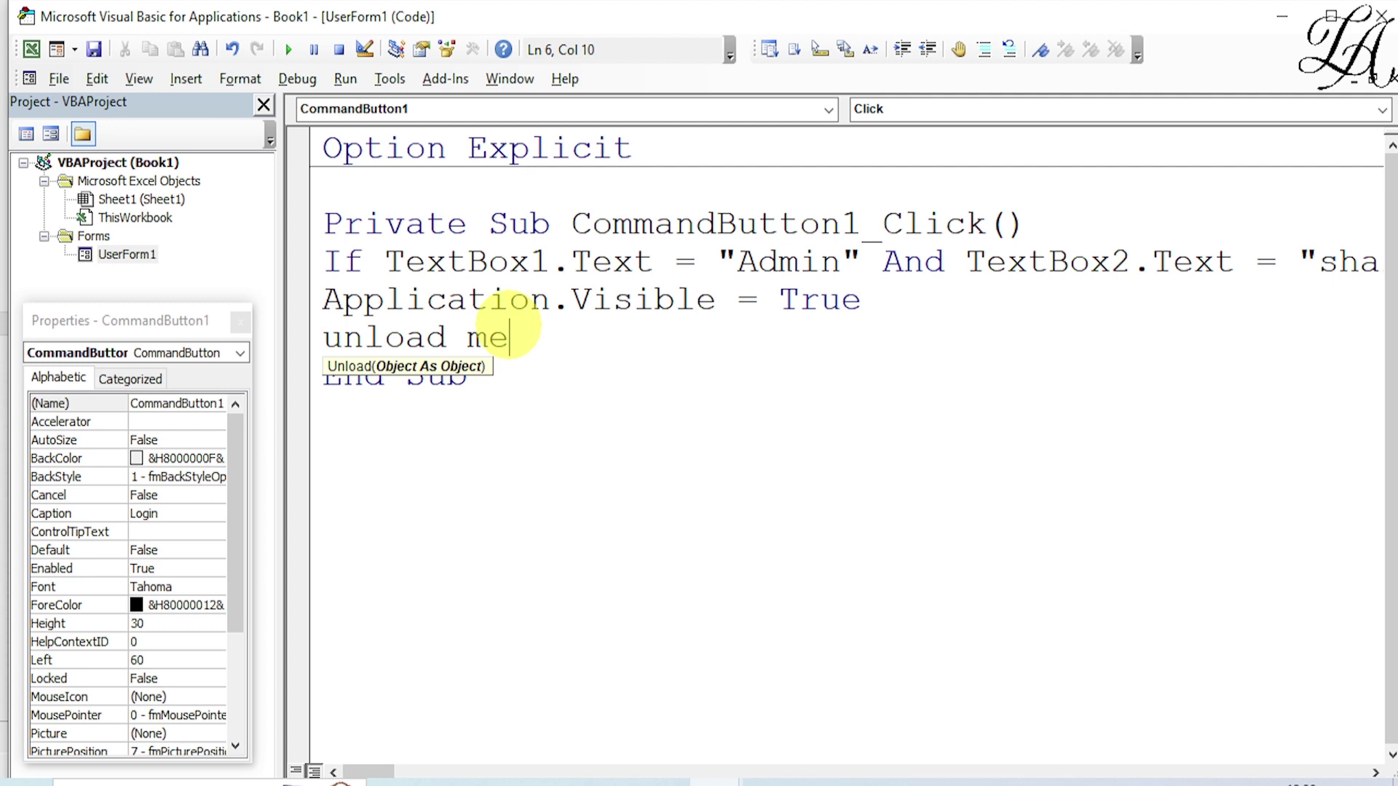
pyautogui.press('Return')
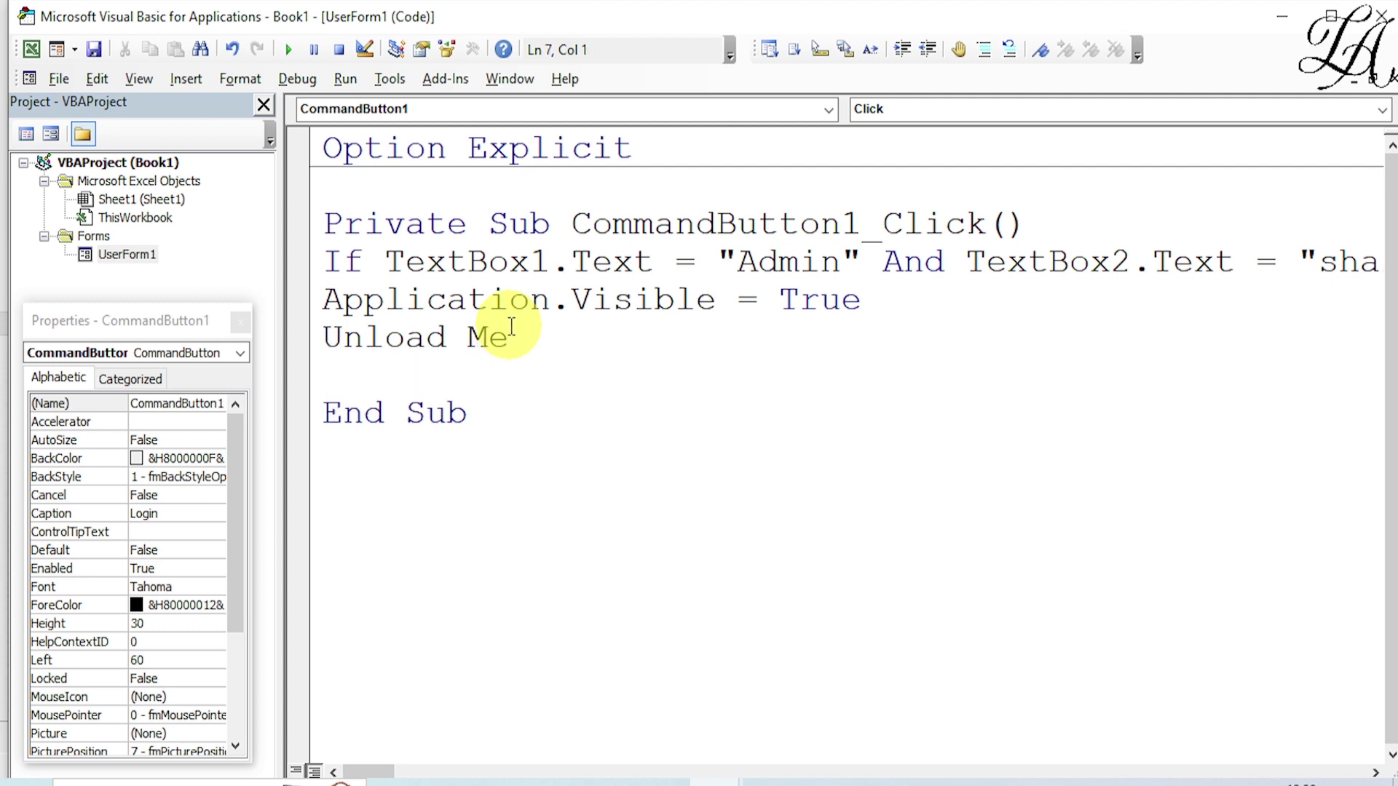
pyautogui.write('else')
pyautogui.press('Return')
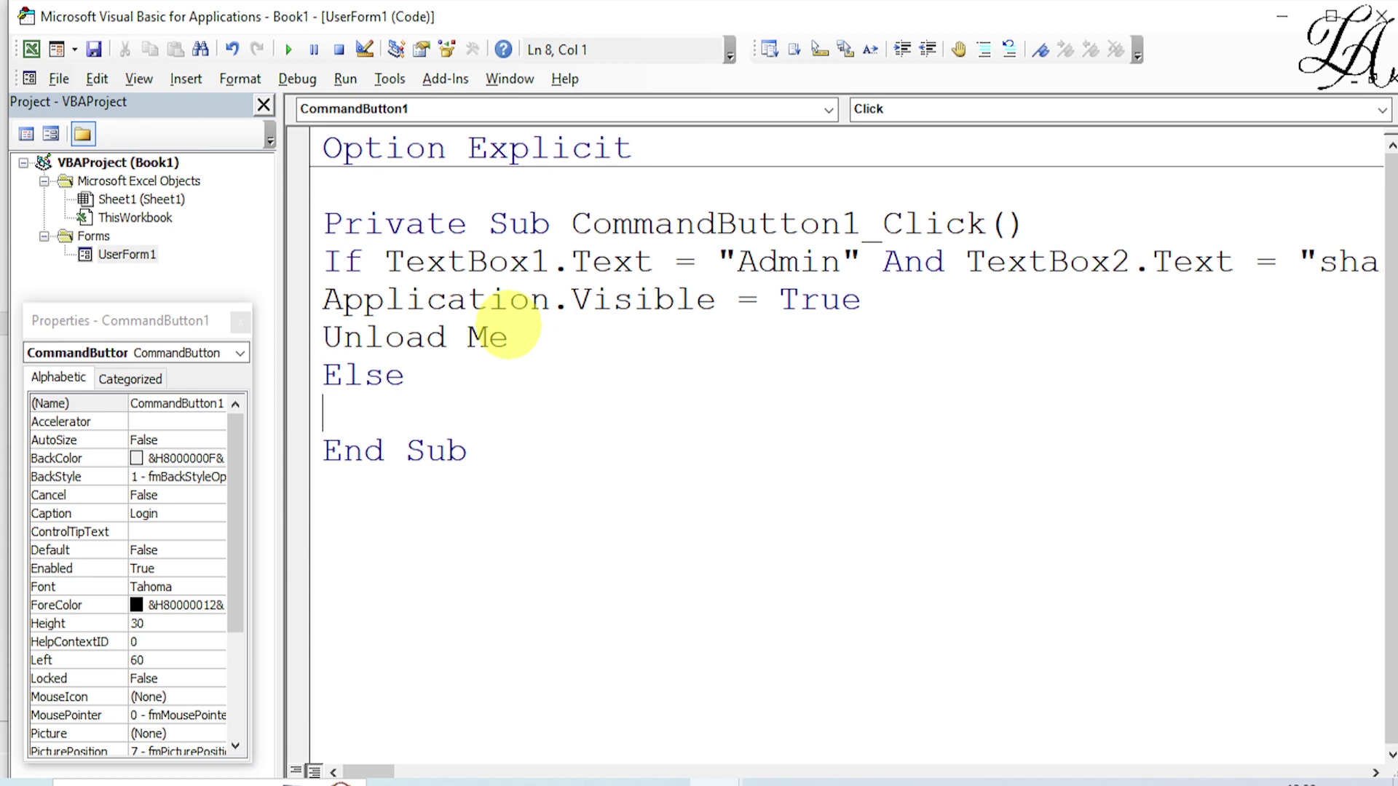
# - In the Else branch, add MsgBox "Login Id & Password is not correct"
pyautogui.write('m')
pyautogui.write('s')
pyautogui.write('gbo')
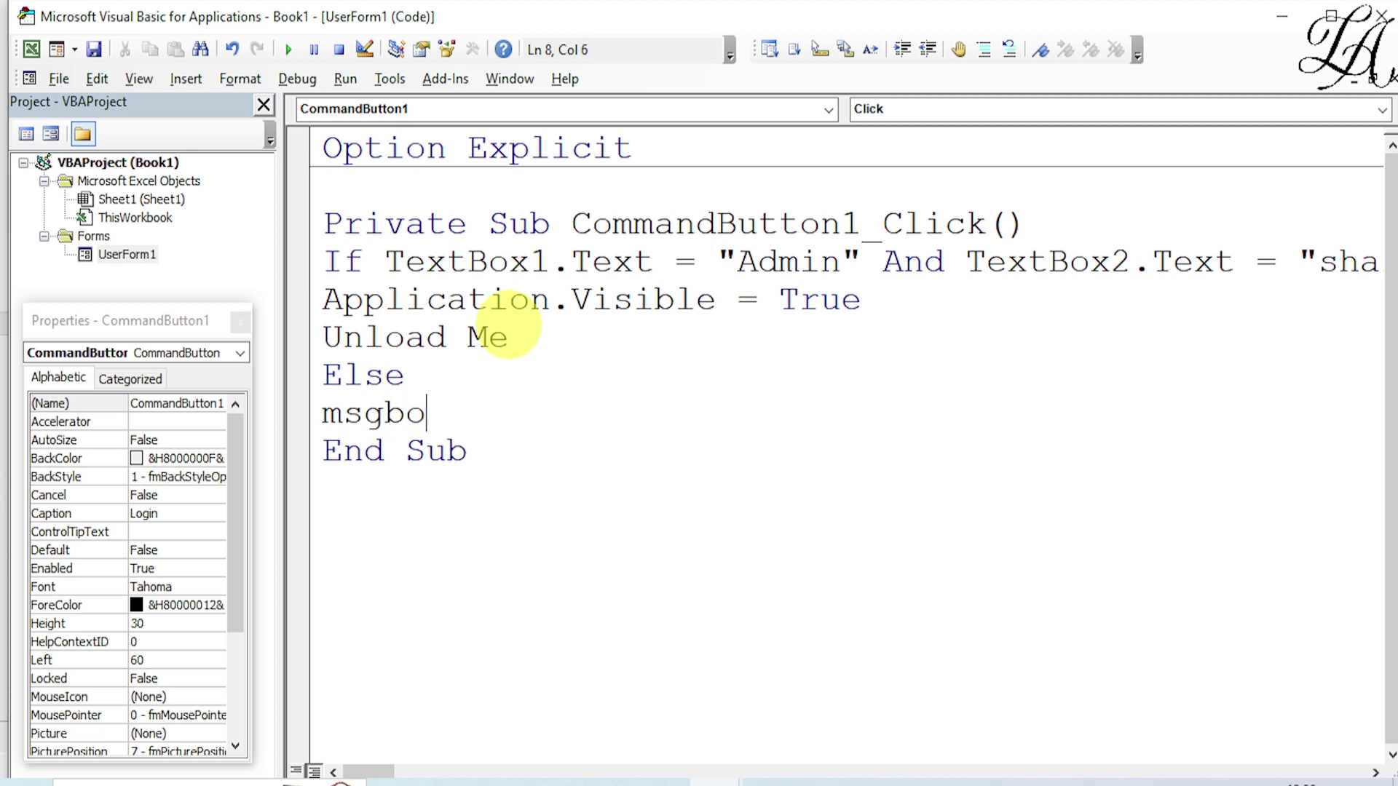
pyautogui.write('x "')
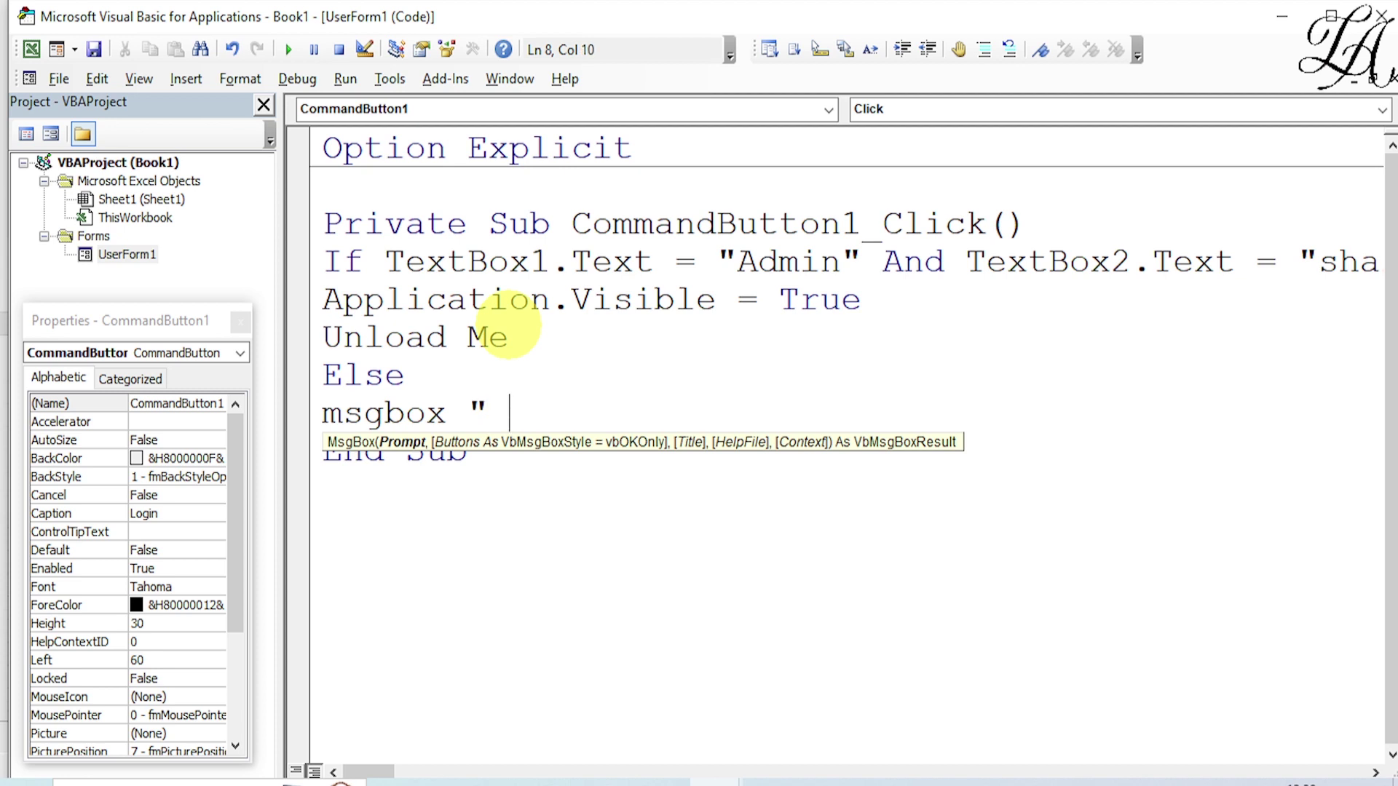
pyautogui.press('BackSpace')
pyautogui.write('Lo')
pyautogui.write('gin Id ')
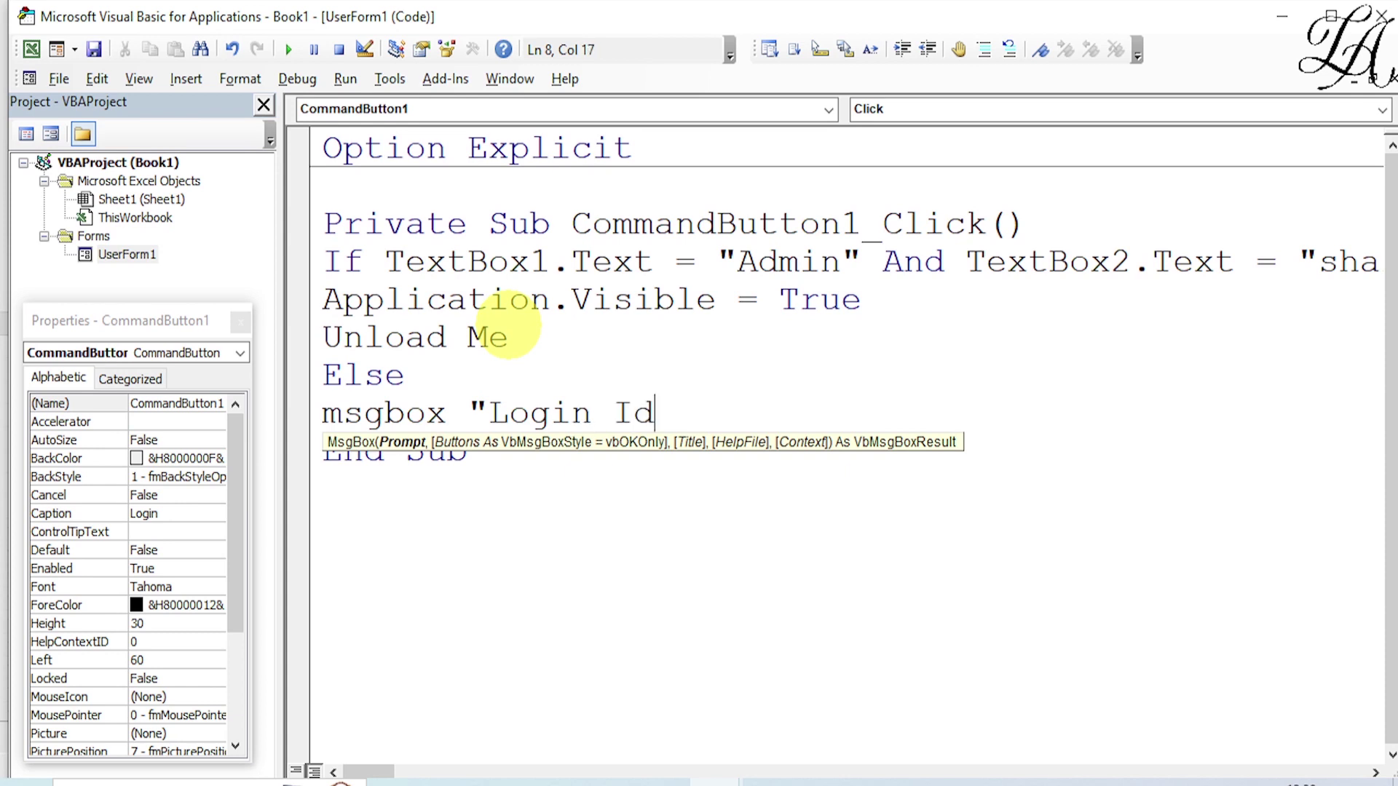
pyautogui.write('& ')
pyautogui.write('Pa')
pyautogui.write('ssword ')
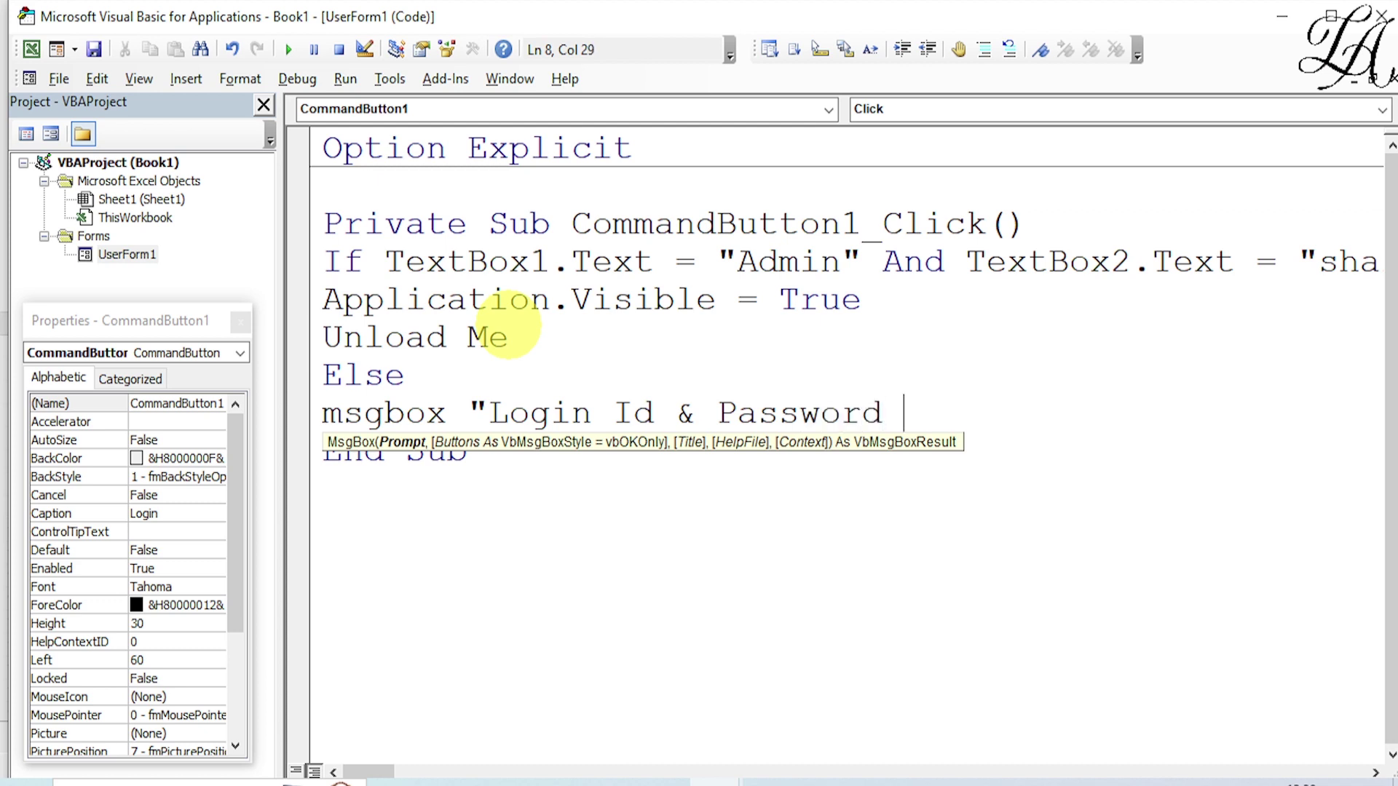
pyautogui.write('is not ')
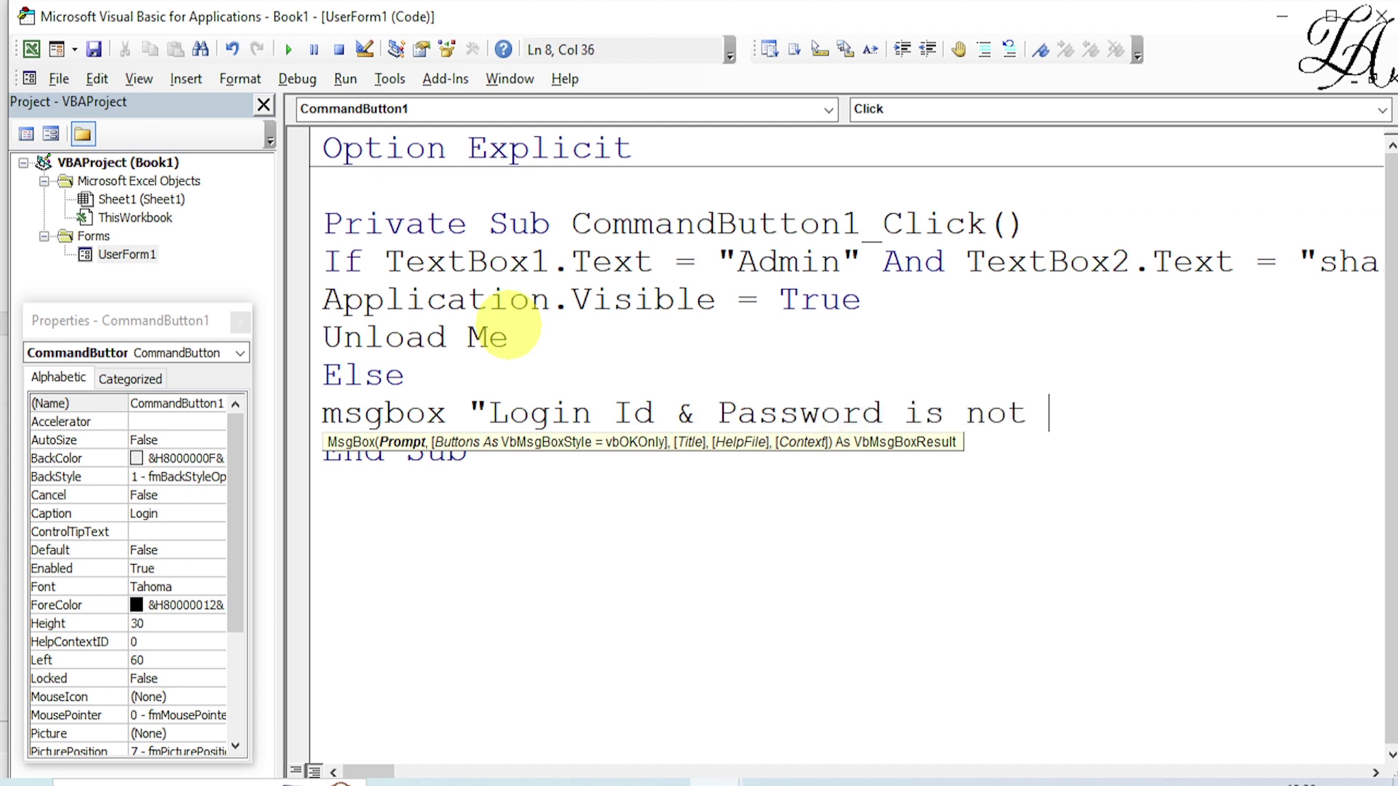
pyautogui.write('correc')
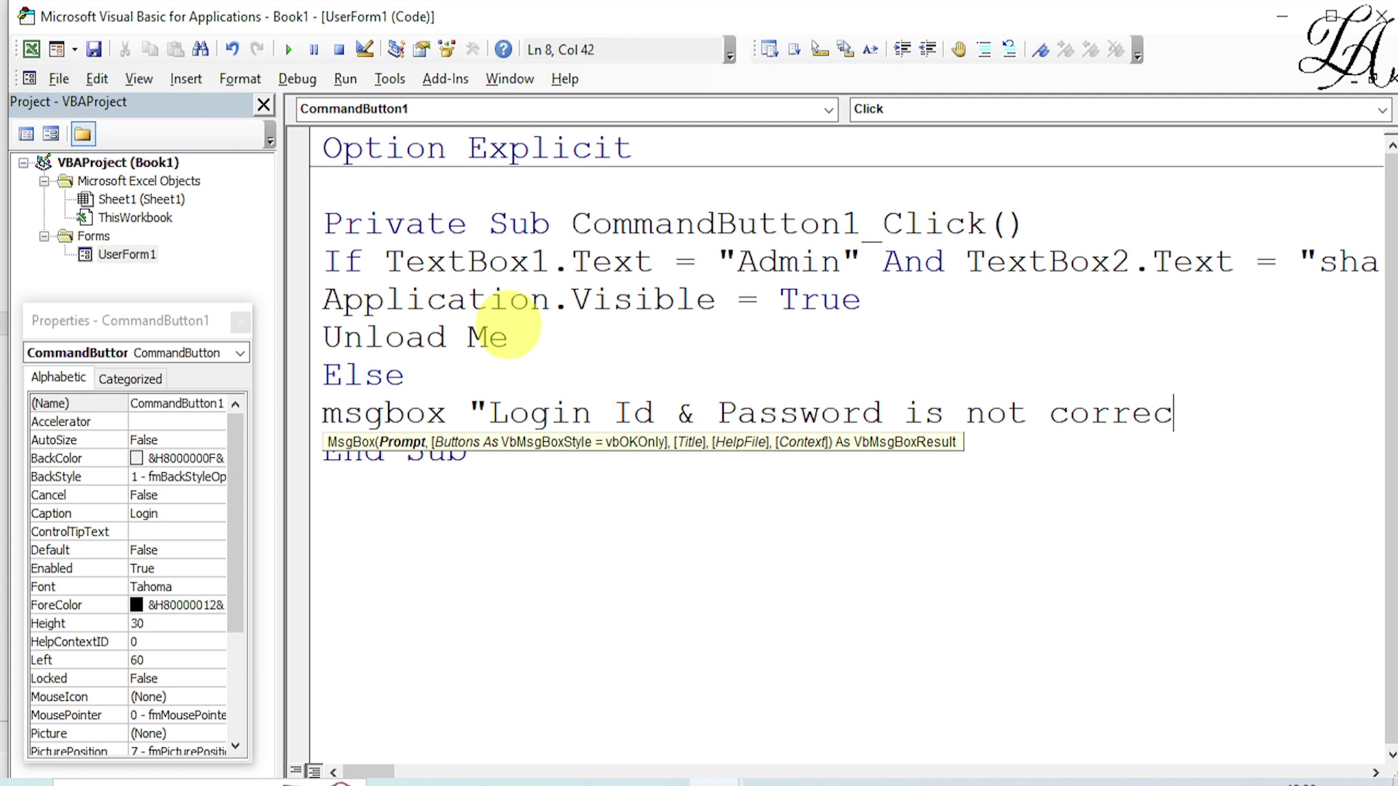
pyautogui.write('t"')
pyautogui.press('Return')
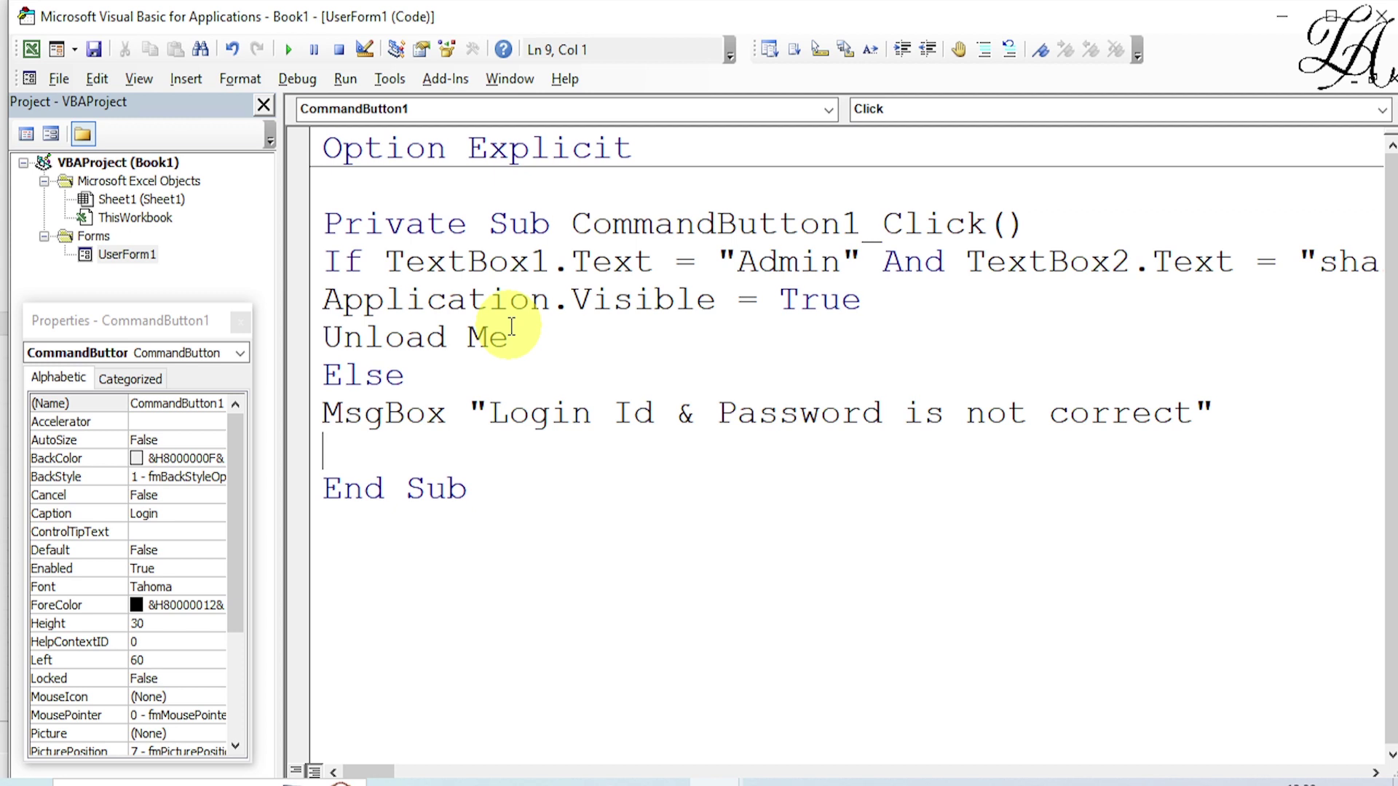
# - Reset TextBox1 and TextBox2 to " " and close the If block with End If
pyautogui.write('te')
pyautogui.write('xtb')
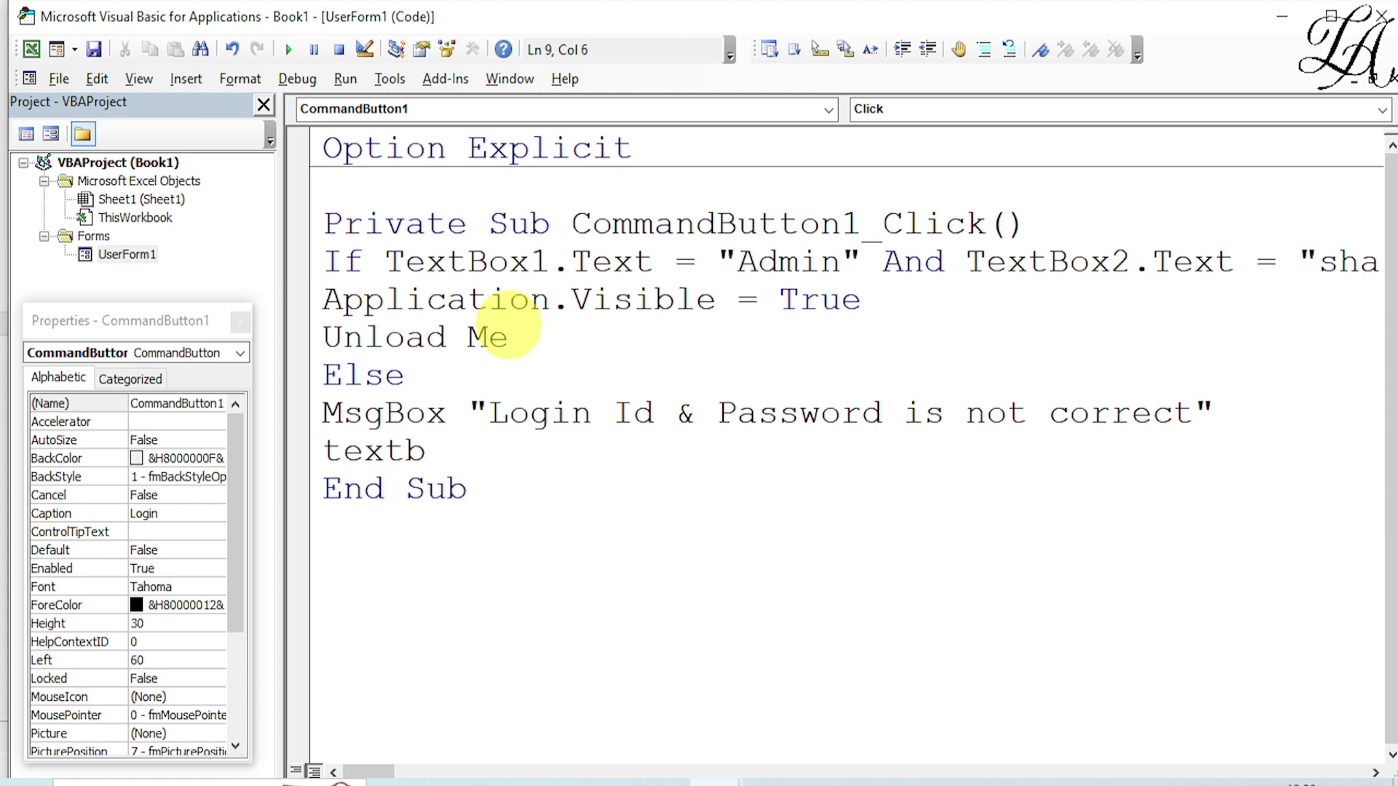
pyautogui.write('ox1')
pyautogui.write('=" ')
pyautogui.write('"')
pyautogui.press('Return')
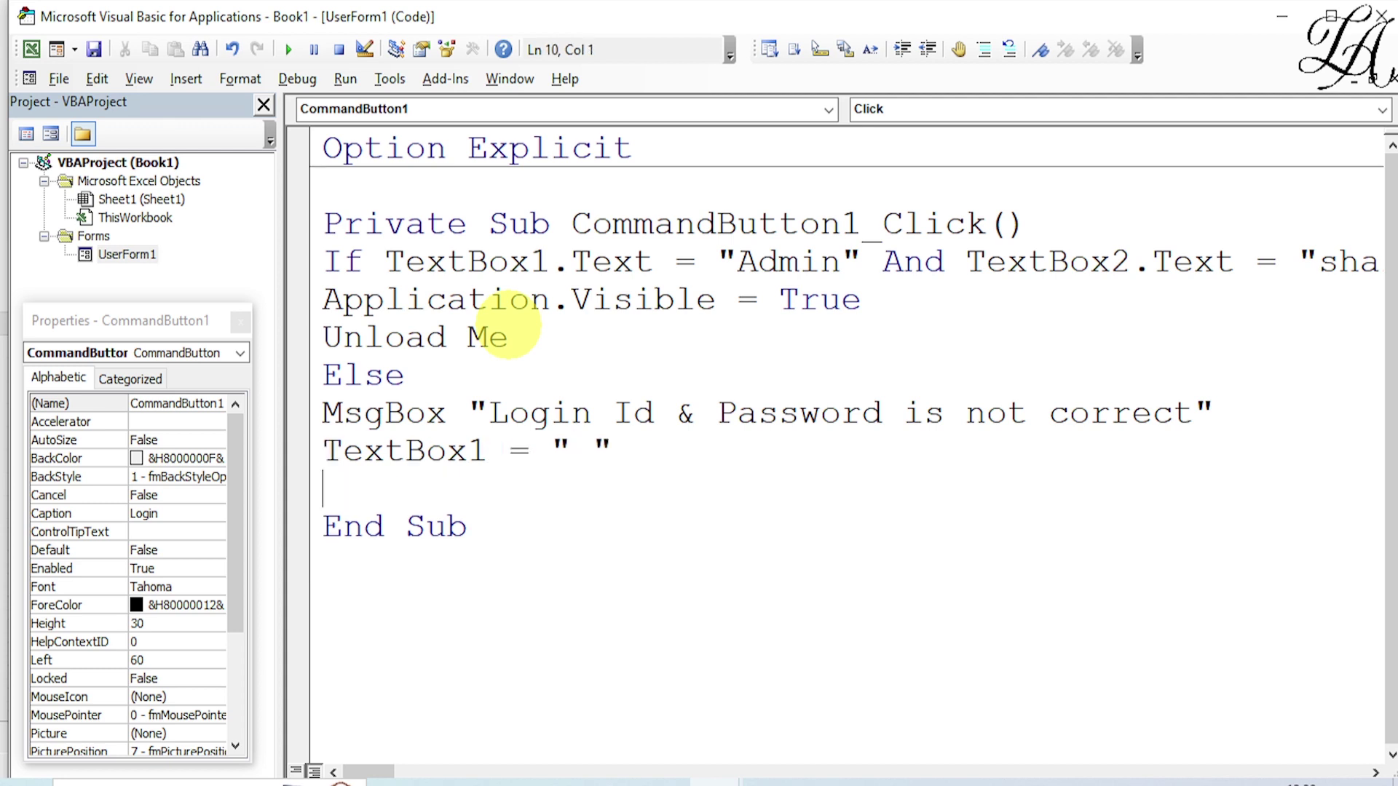
pyautogui.write('tex')
pyautogui.write('tbo')
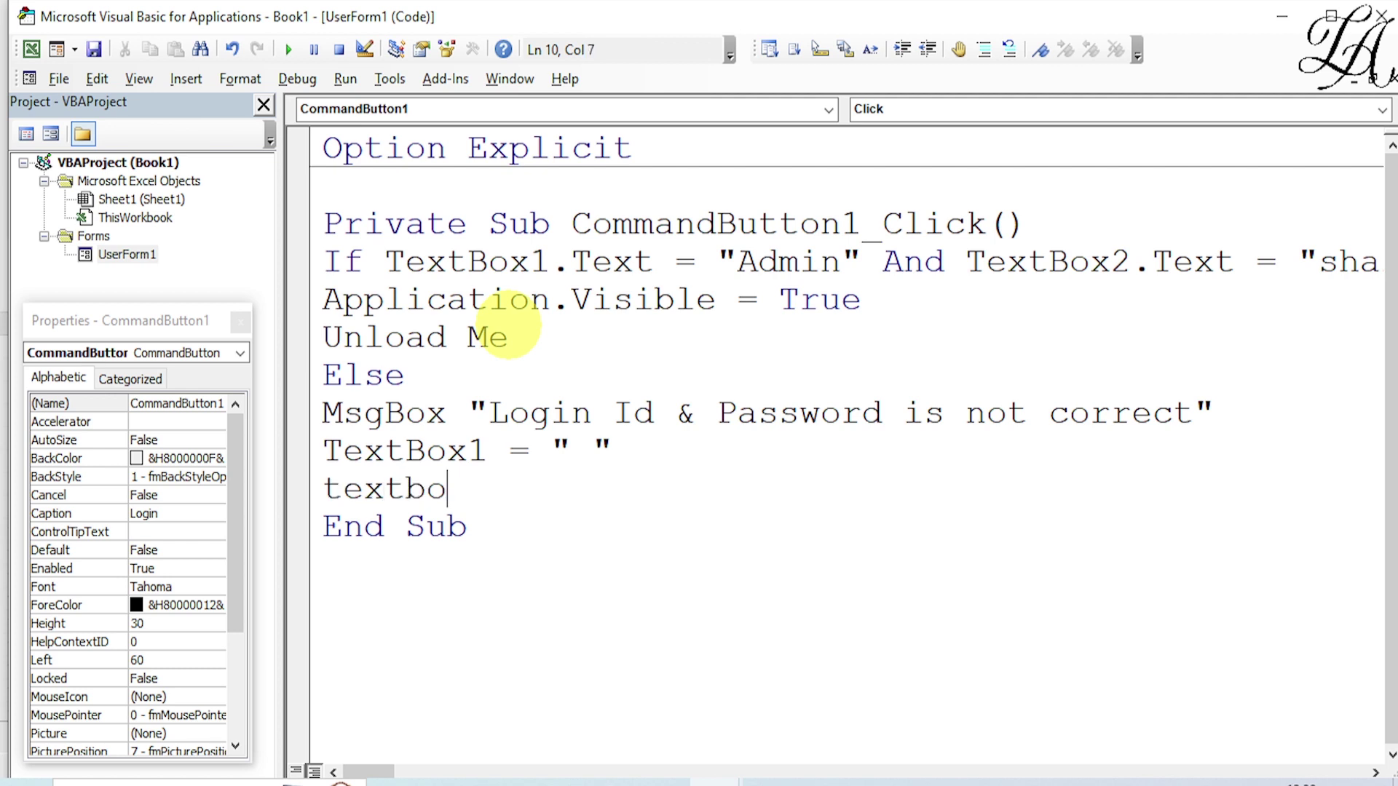
pyautogui.write('x2')
pyautogui.write(' =" ')
pyautogui.write('"')
pyautogui.press('Return')
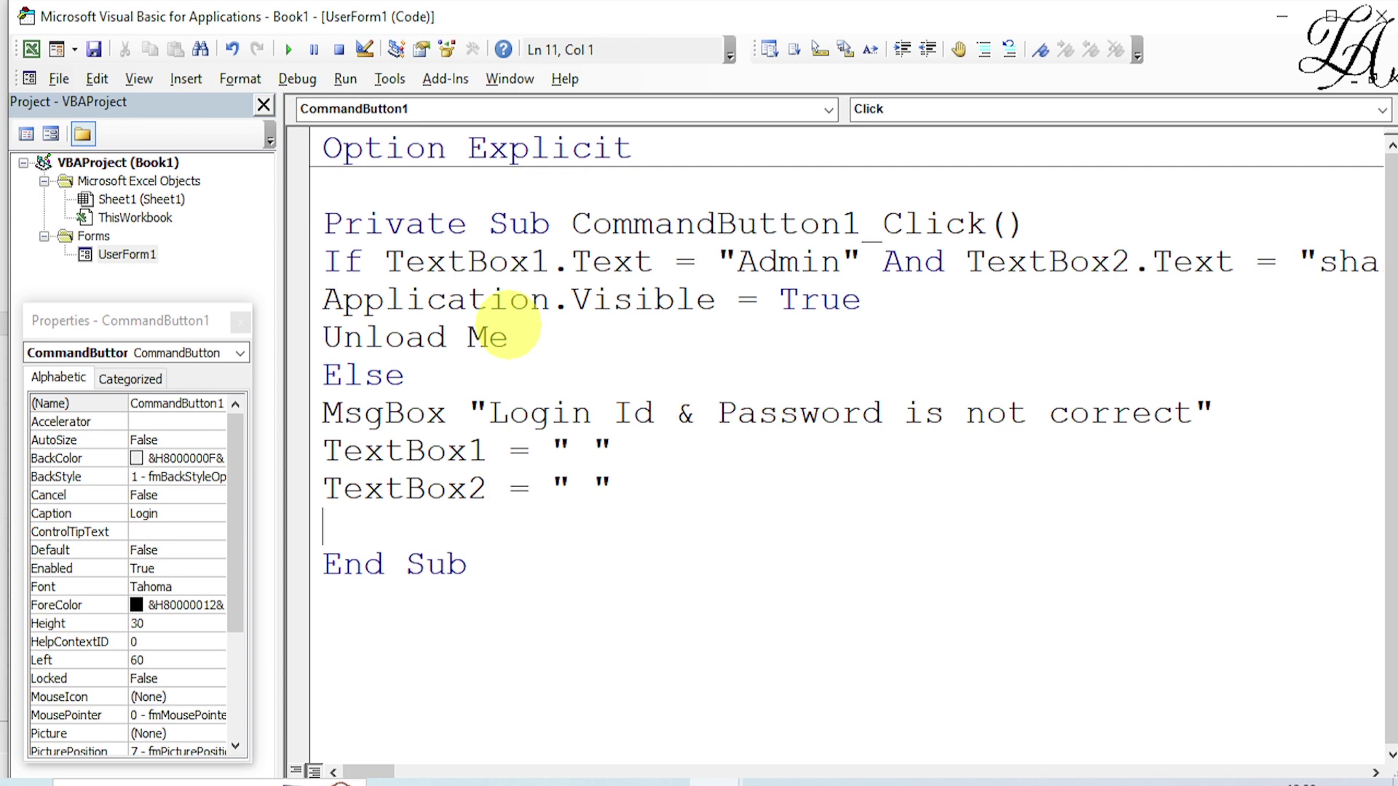
pyautogui.write('en')
pyautogui.write('dif')
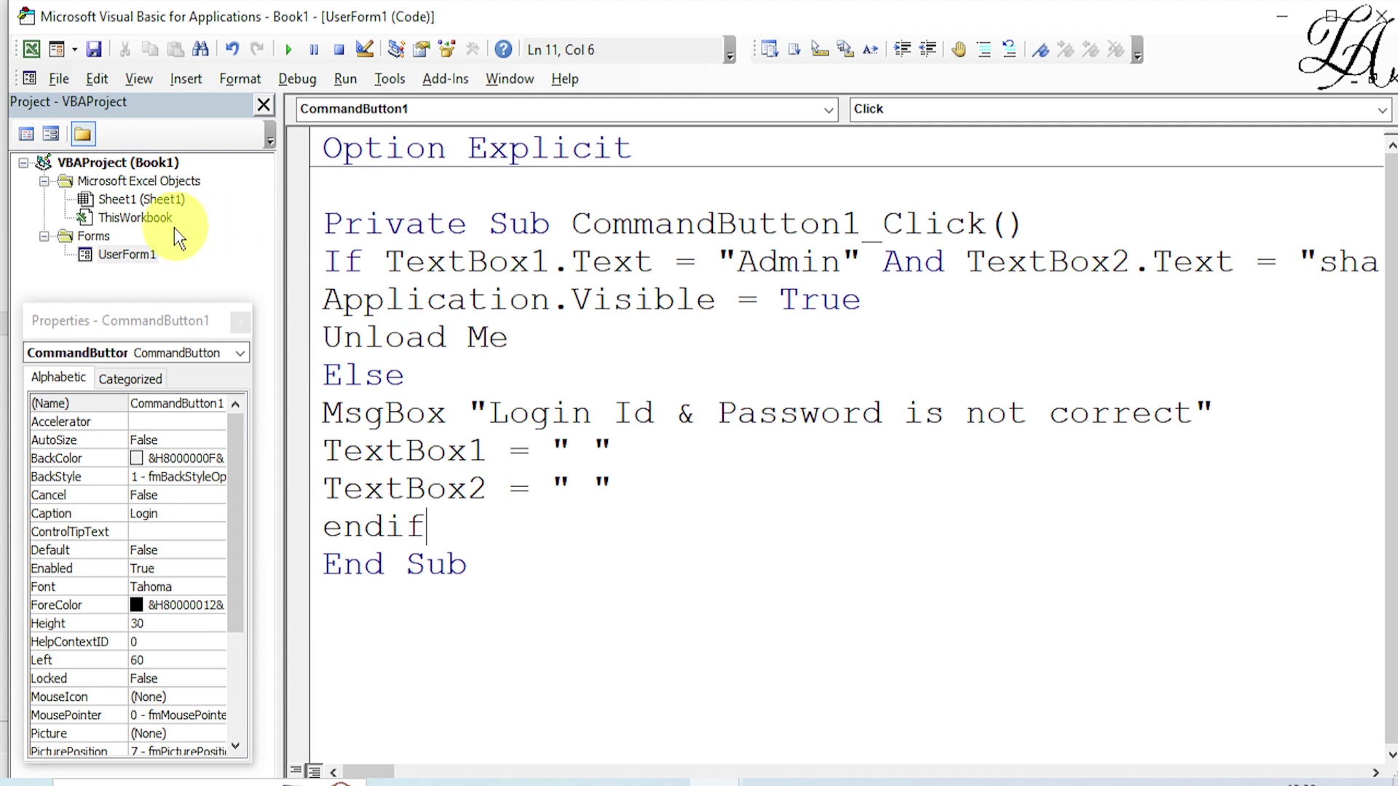
# - Add ThisWorkbook's Workbook_Open with Application.Visible = False and UserForm1.Show
pyautogui.doubleClick(145, 217)
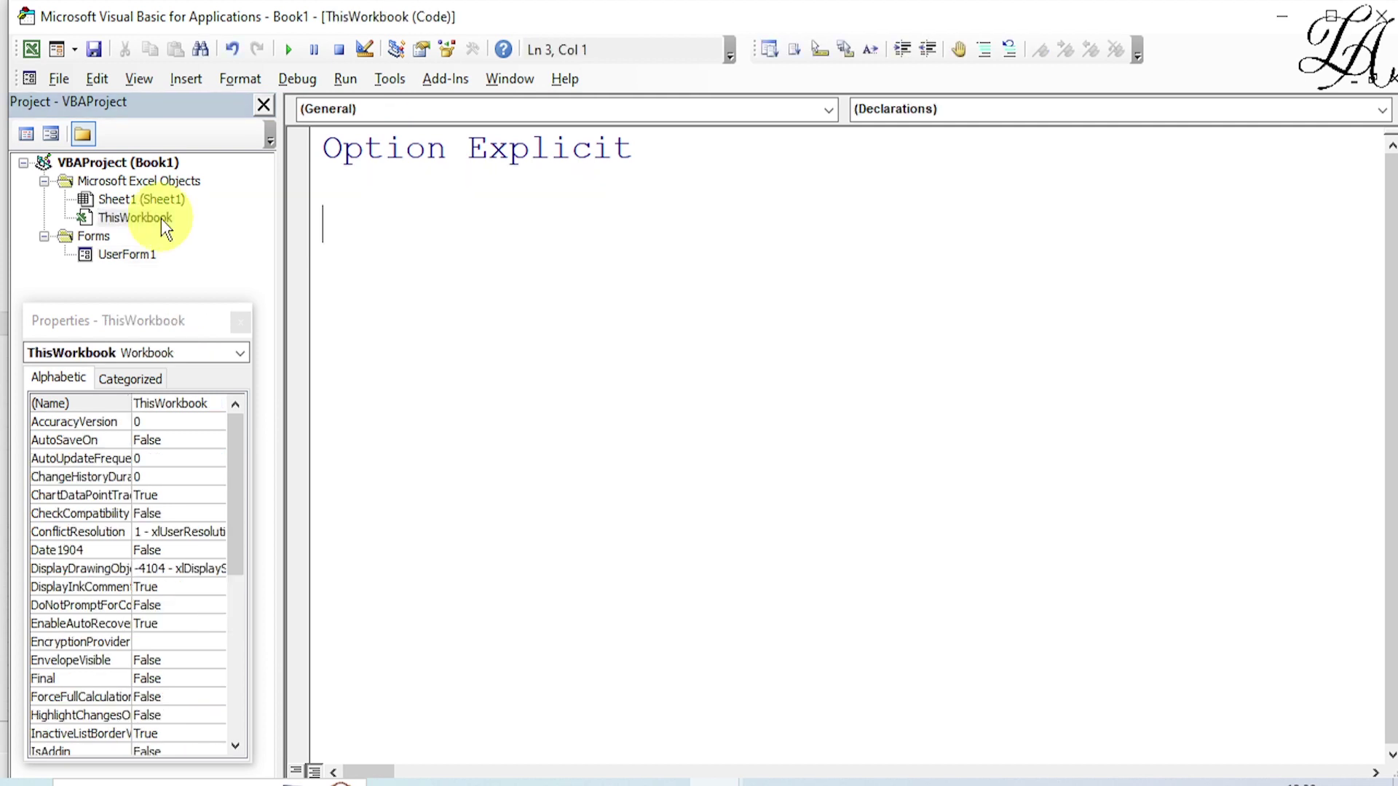
pyautogui.click(830, 110)
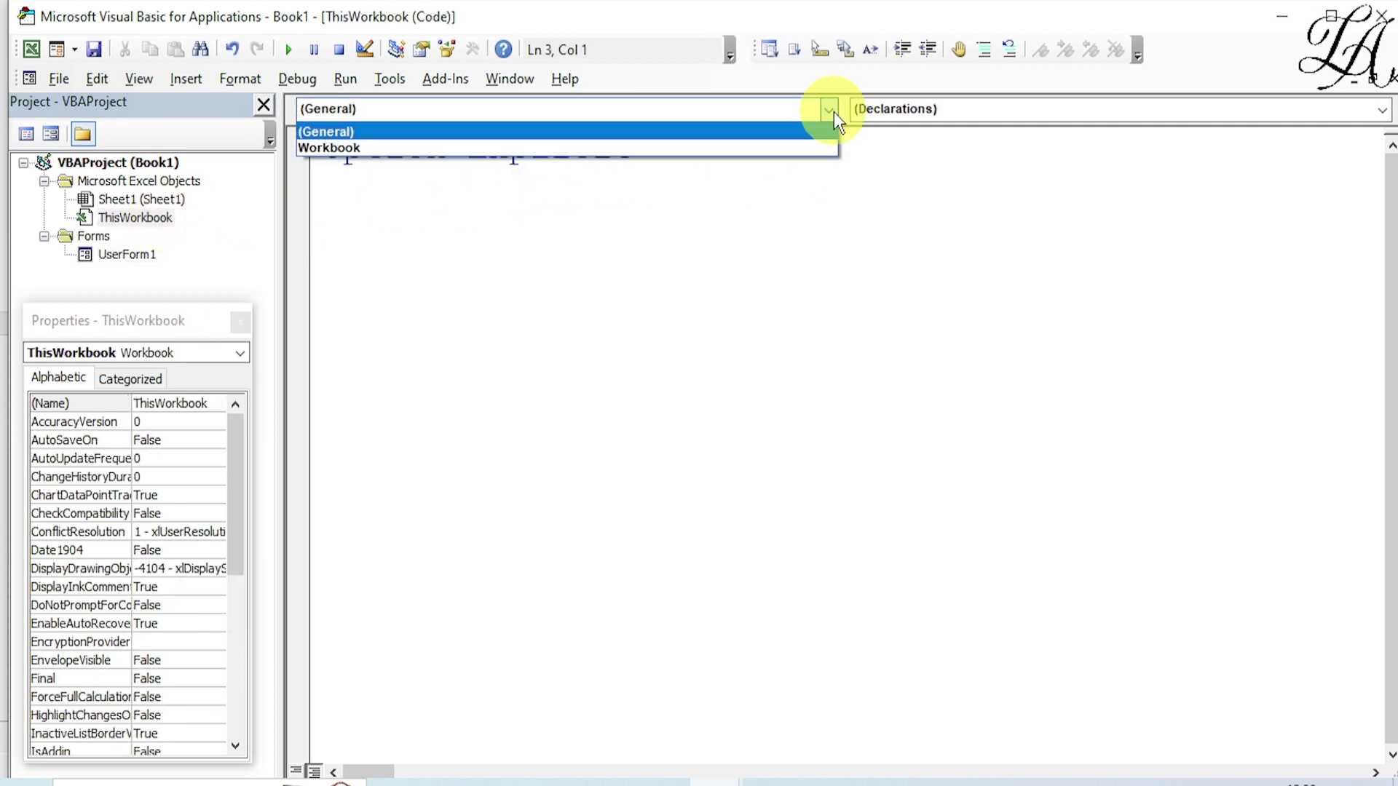
pyautogui.click(744, 149)
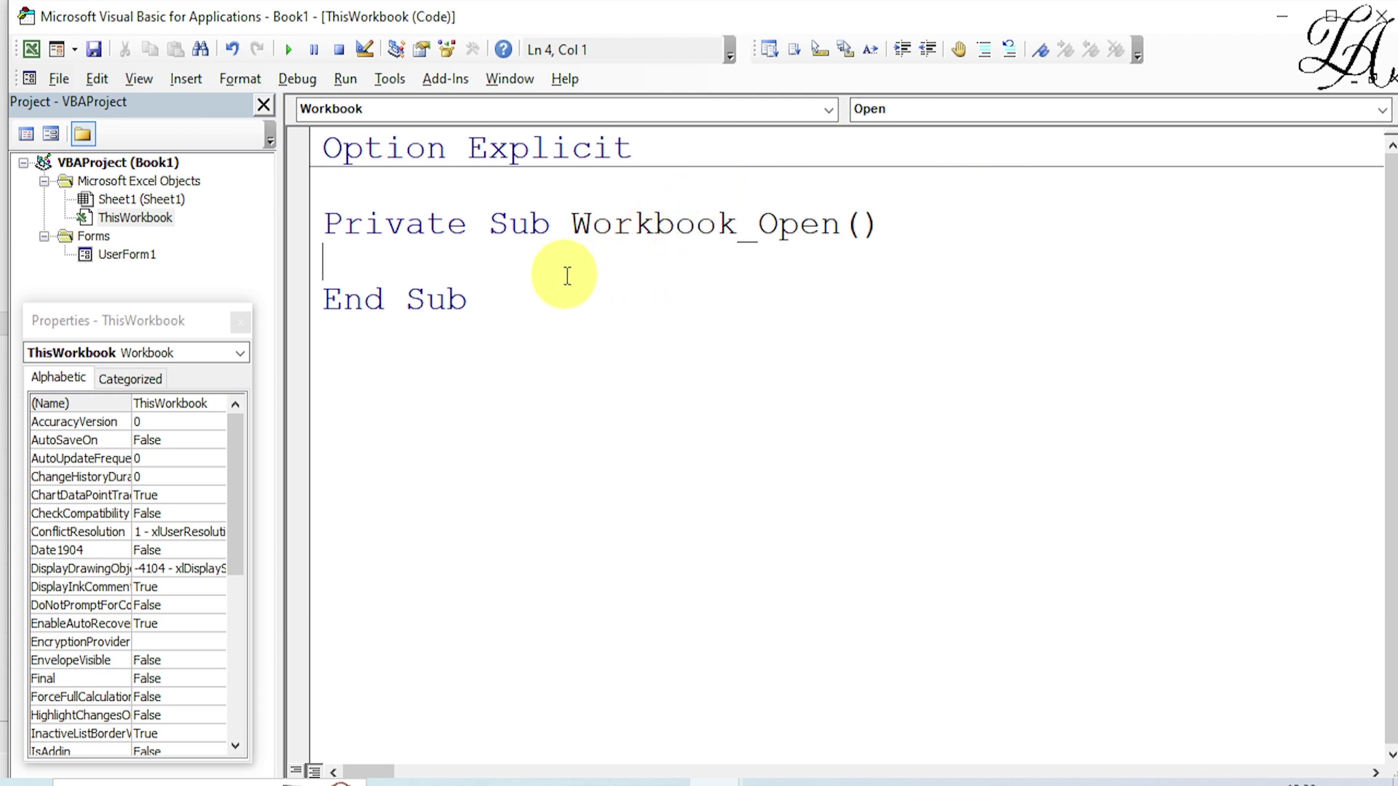
pyautogui.write('a')
pyautogui.write('pplica')
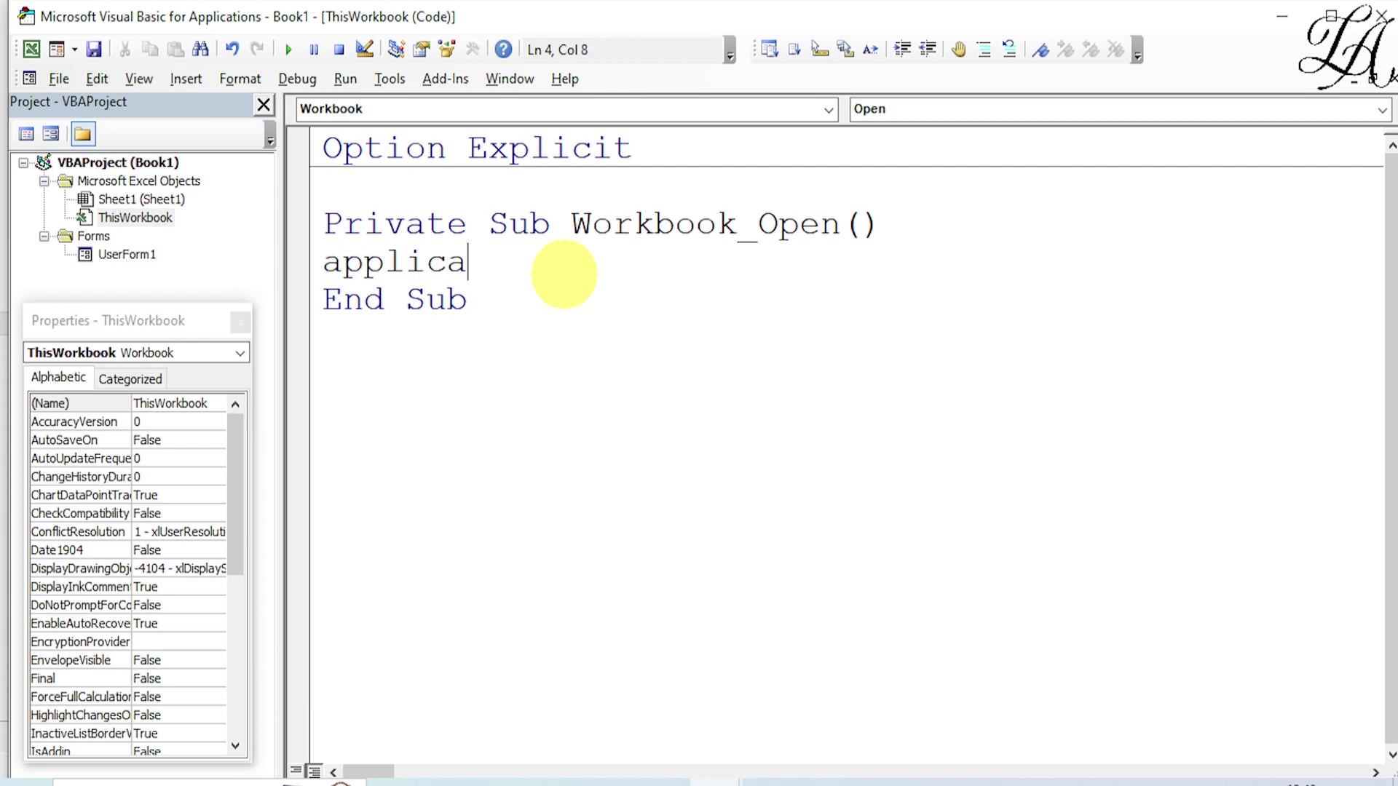
pyautogui.write('tion')
pyautogui.write('.vis')
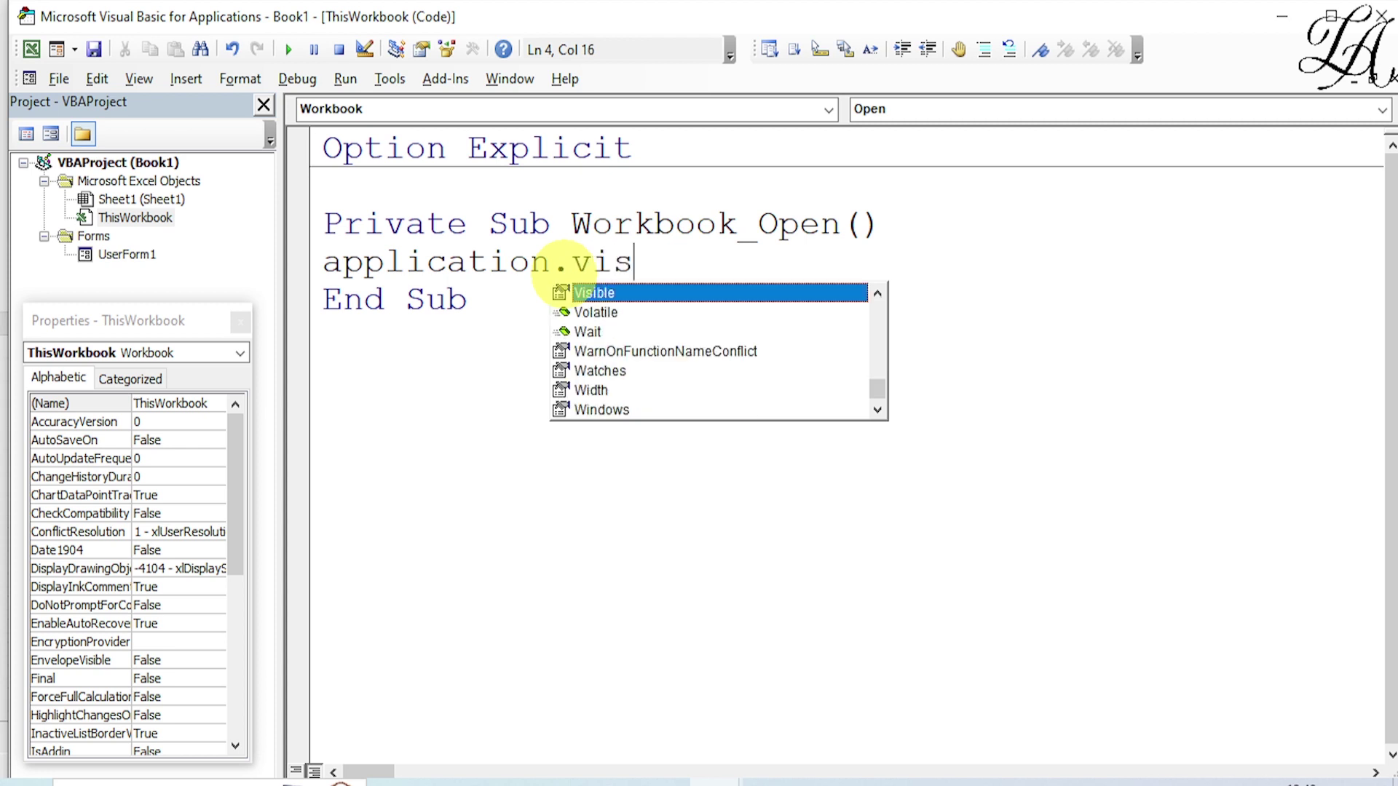
pyautogui.write('ible')
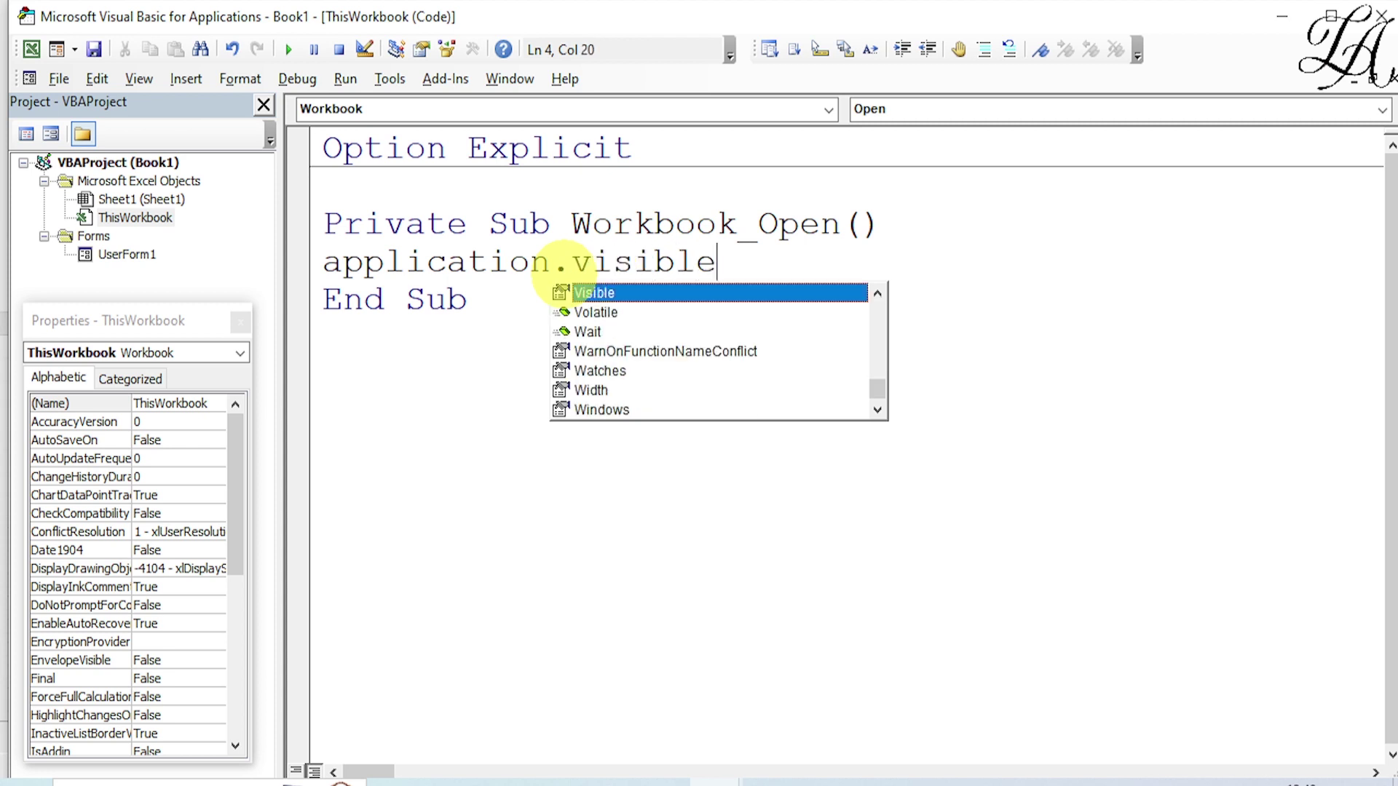
pyautogui.write('=fa')
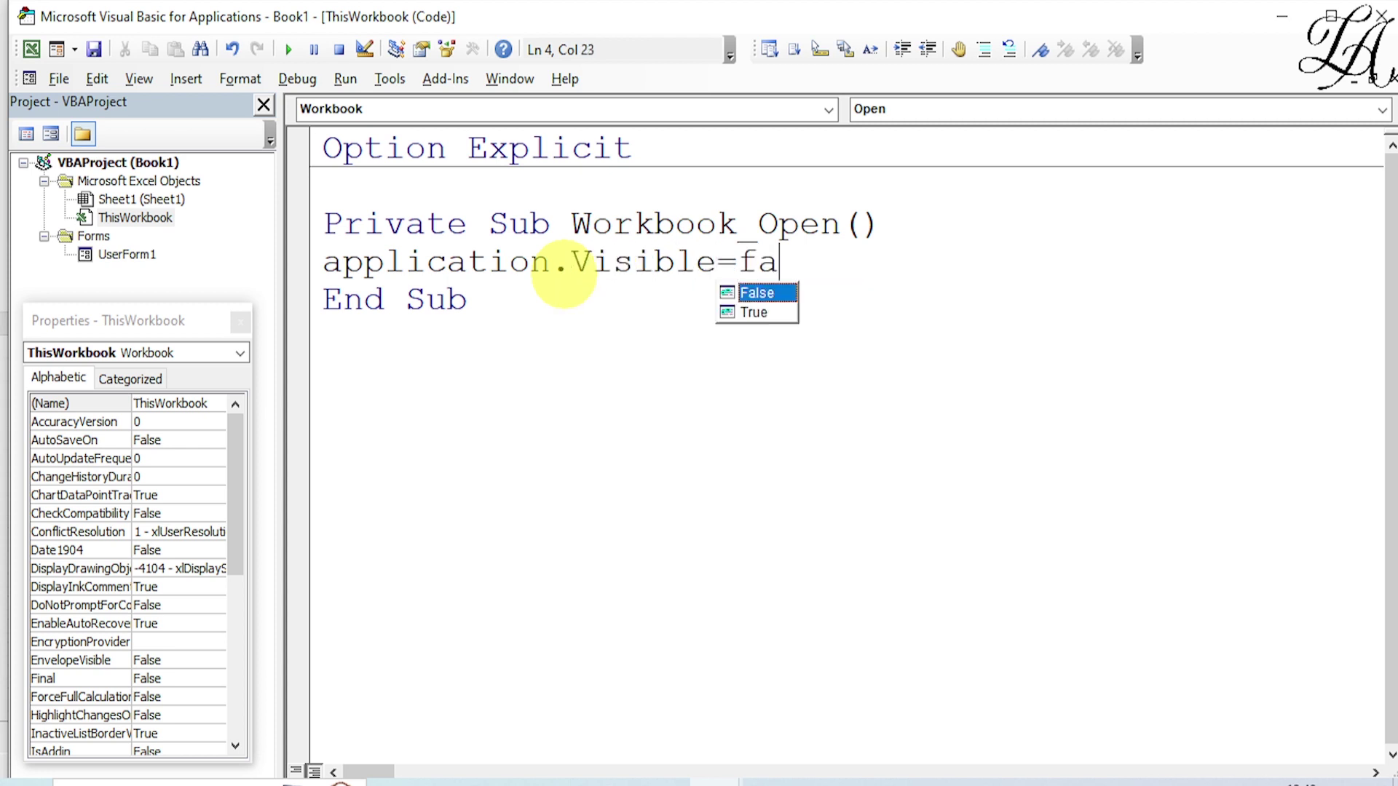
pyautogui.write('lse')
pyautogui.press('Return')
pyautogui.write('u')
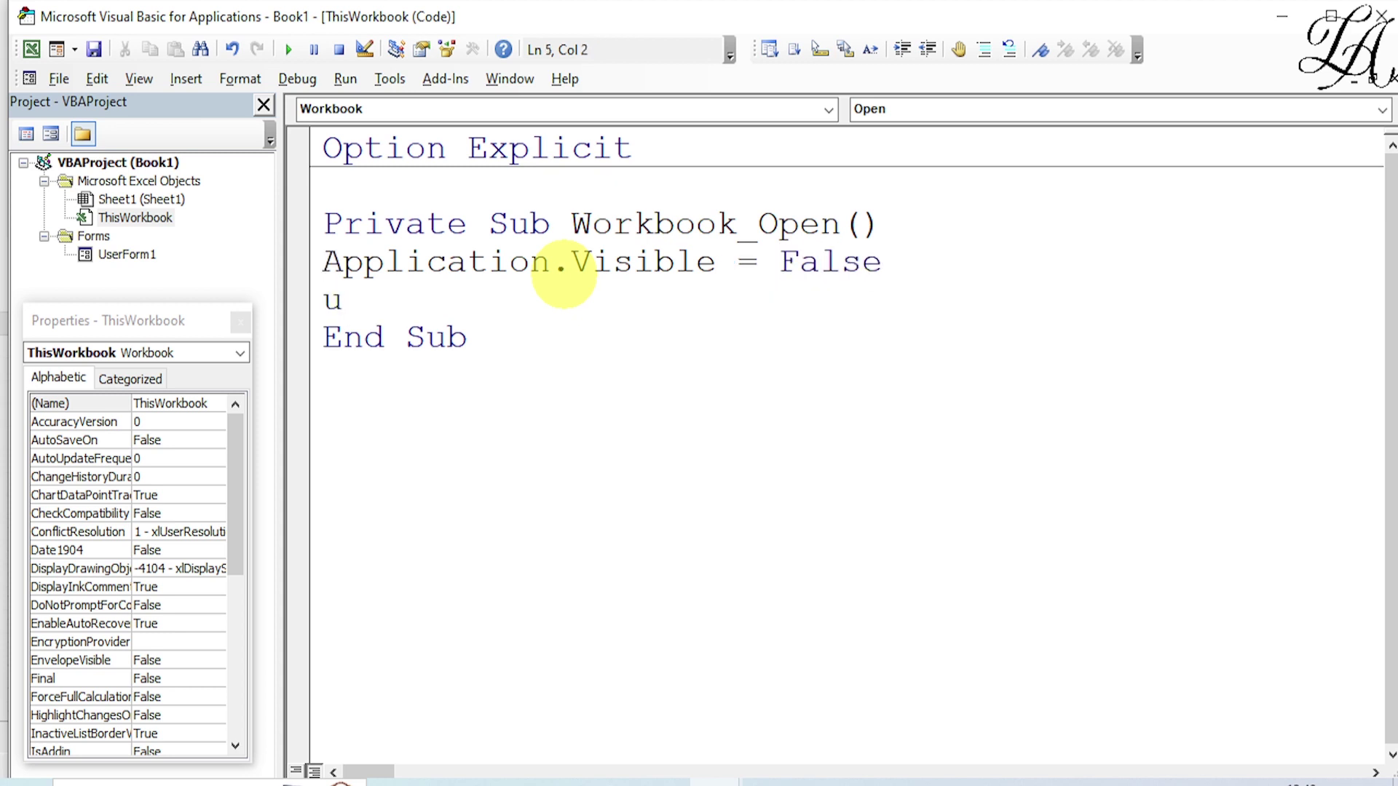
pyautogui.write('serfo')
pyautogui.write('rm')
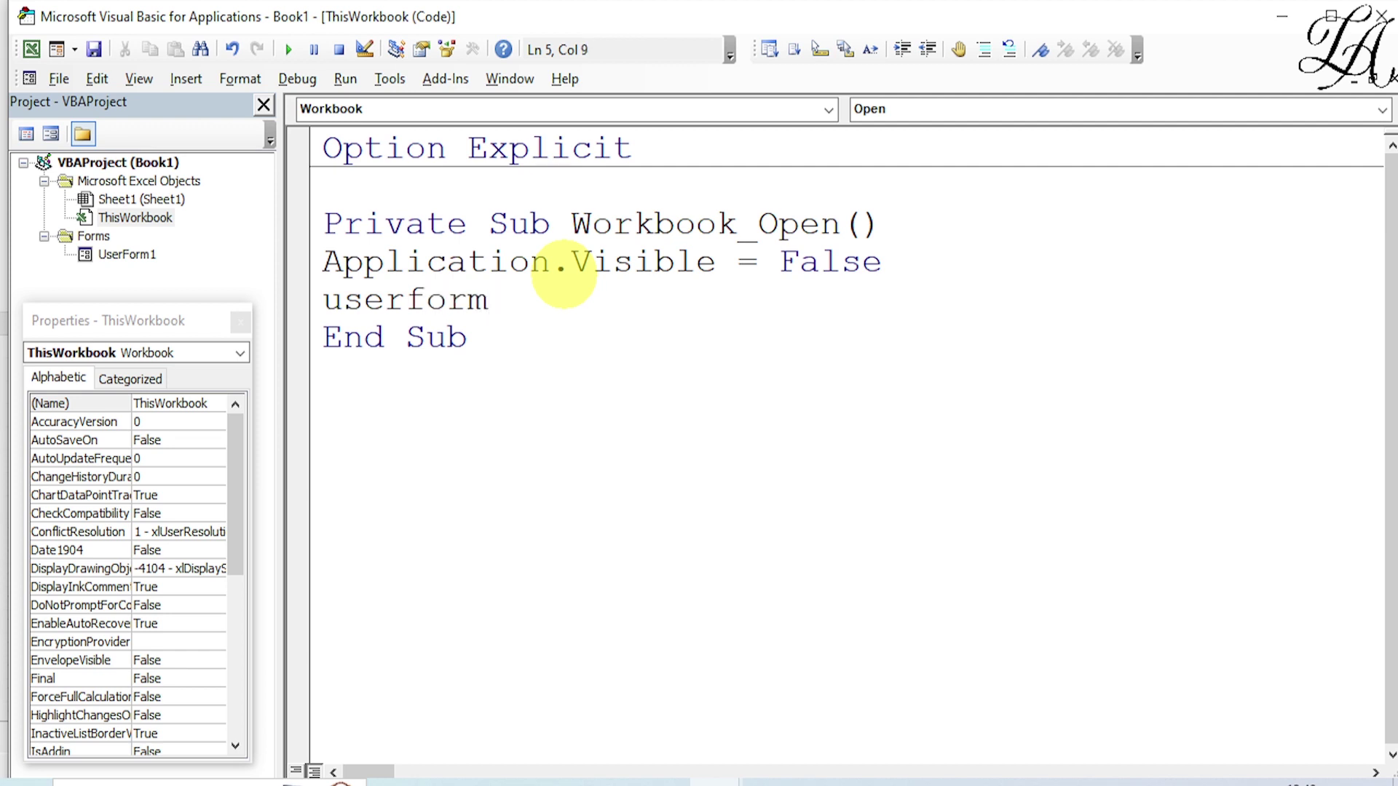
pyautogui.write('1.')
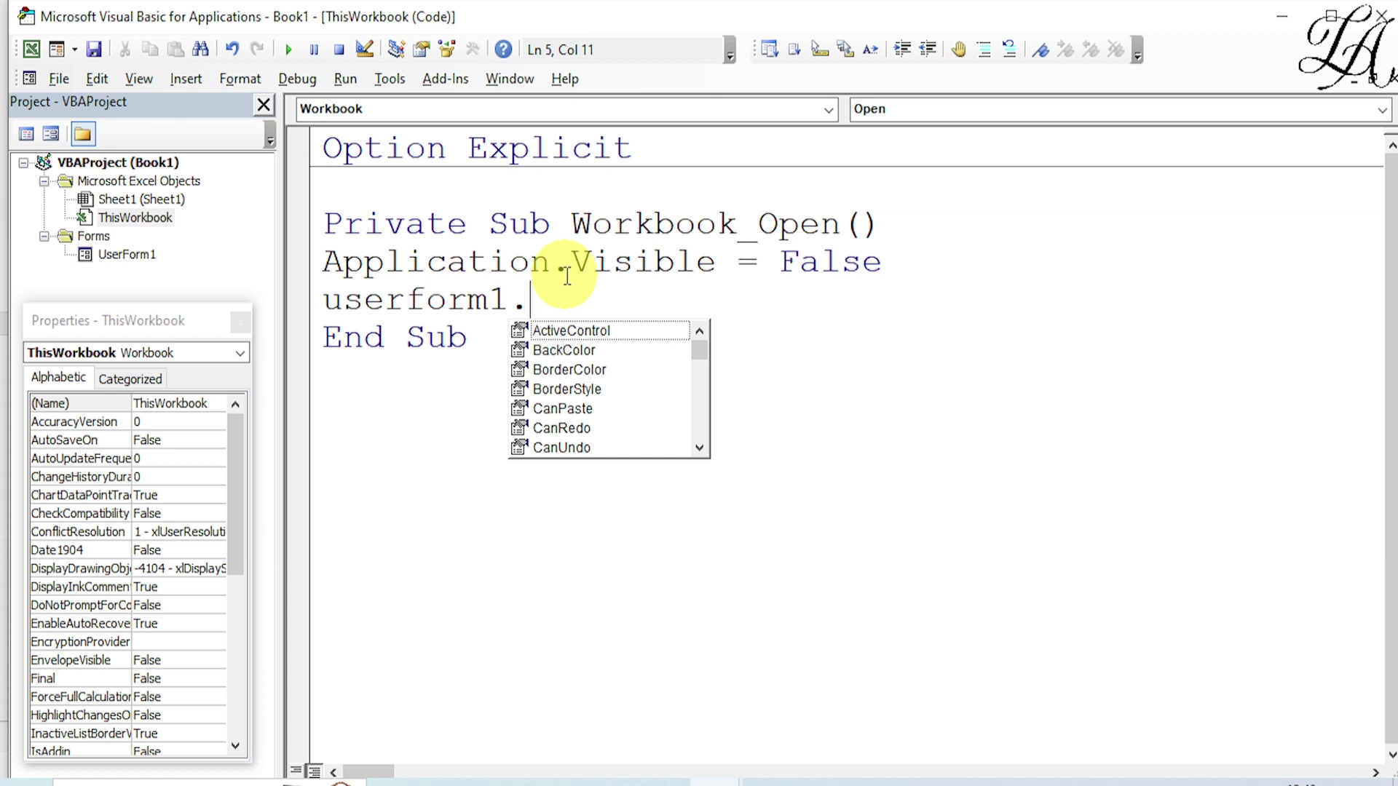
pyautogui.write('sho')
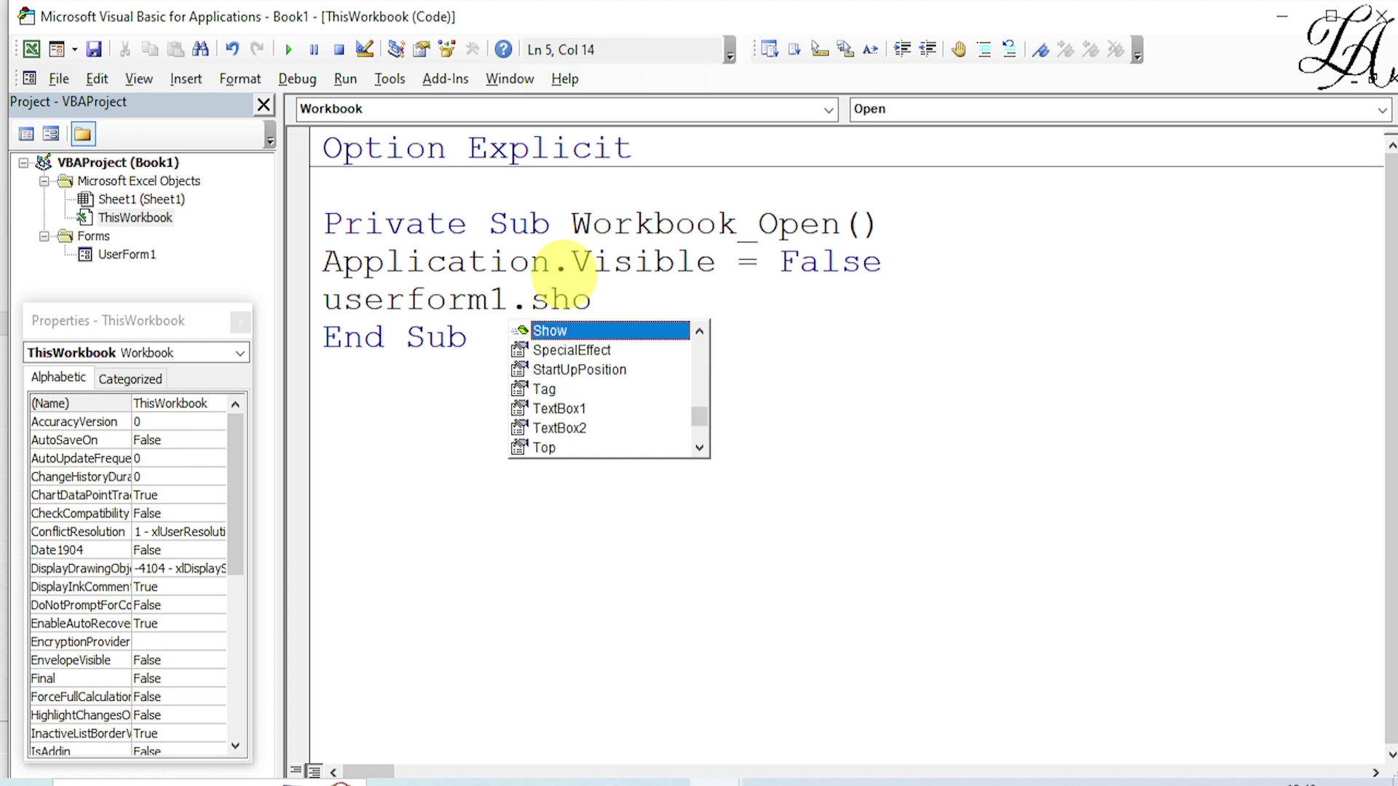
pyautogui.write('w')
pyautogui.press('Return')
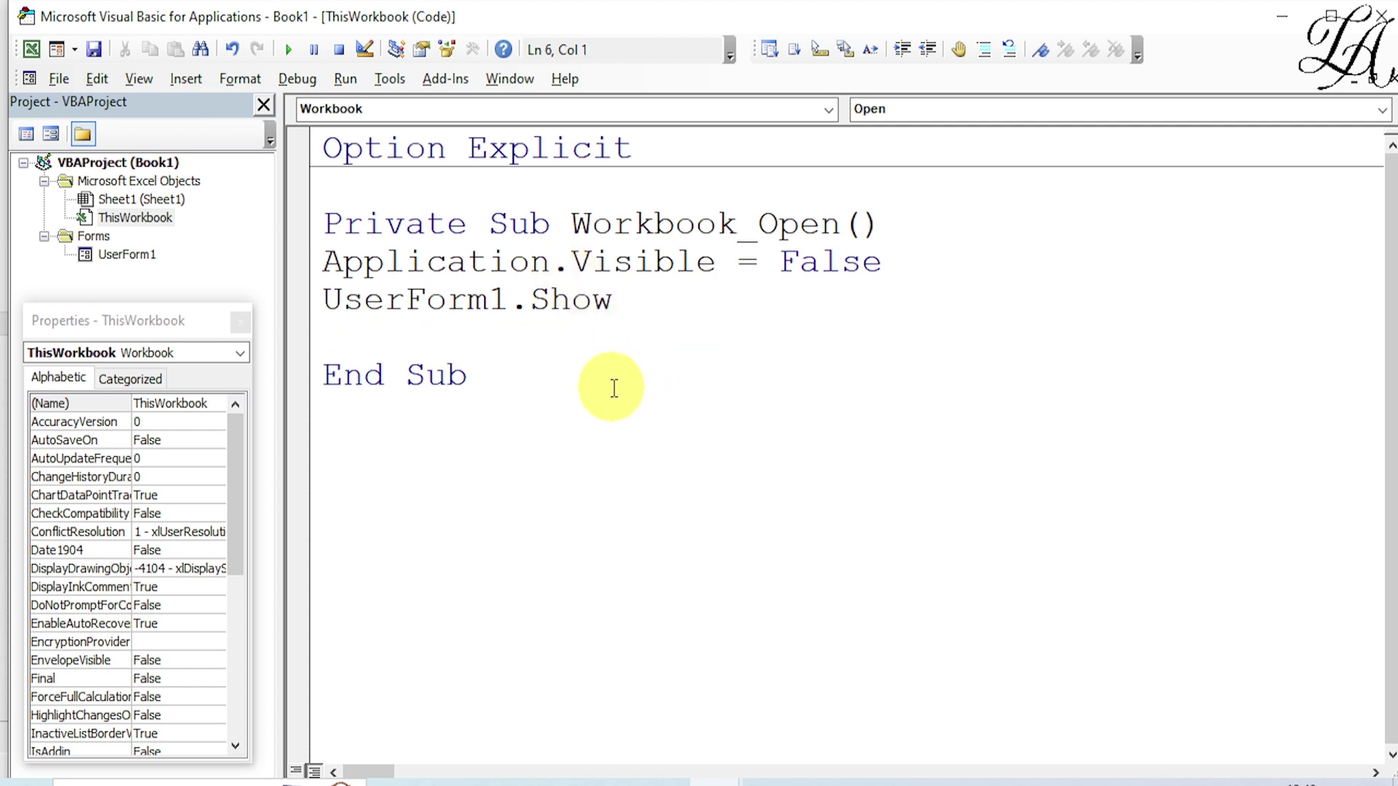
pyautogui.click(612, 386)
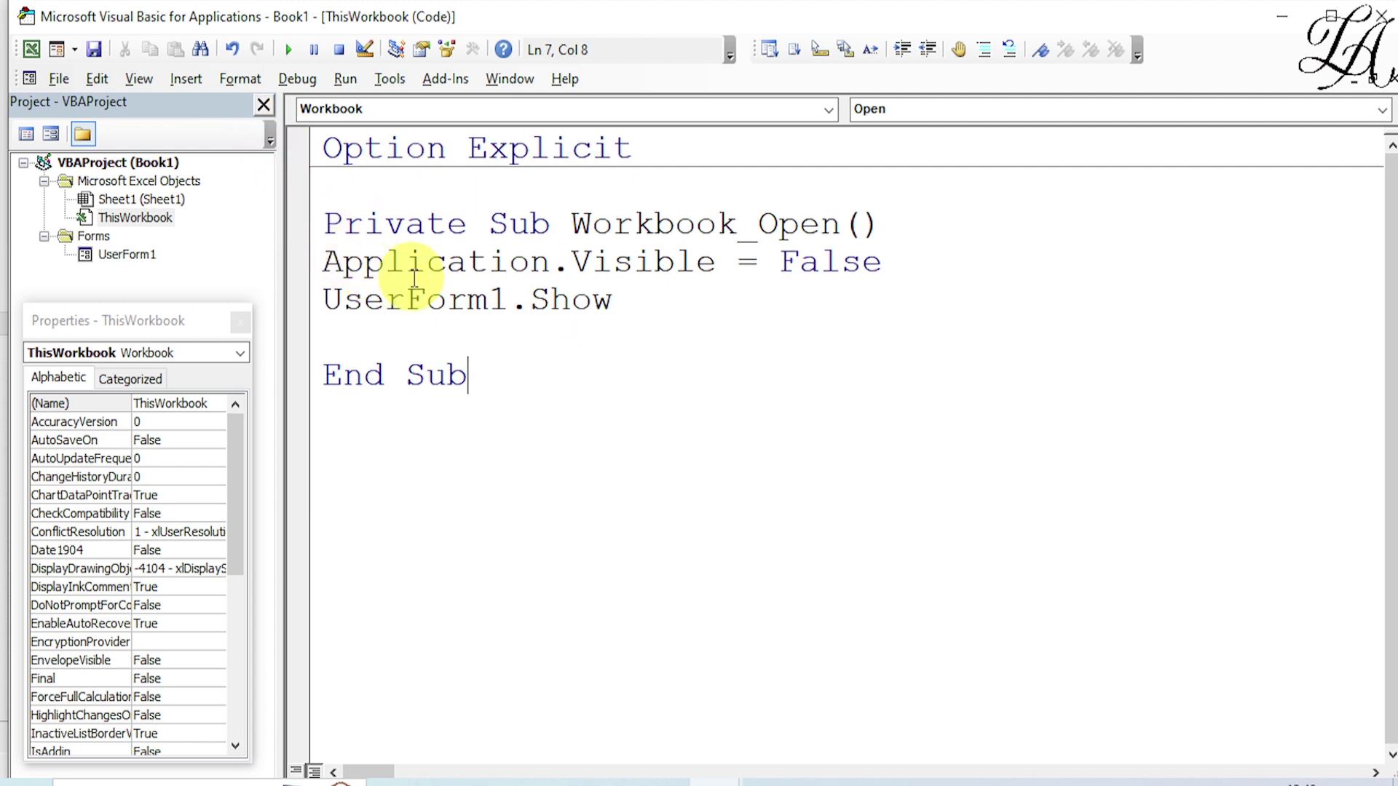
# - Blank UserForm1's Caption property so the login form has no title text
pyautogui.doubleClick(131, 255)
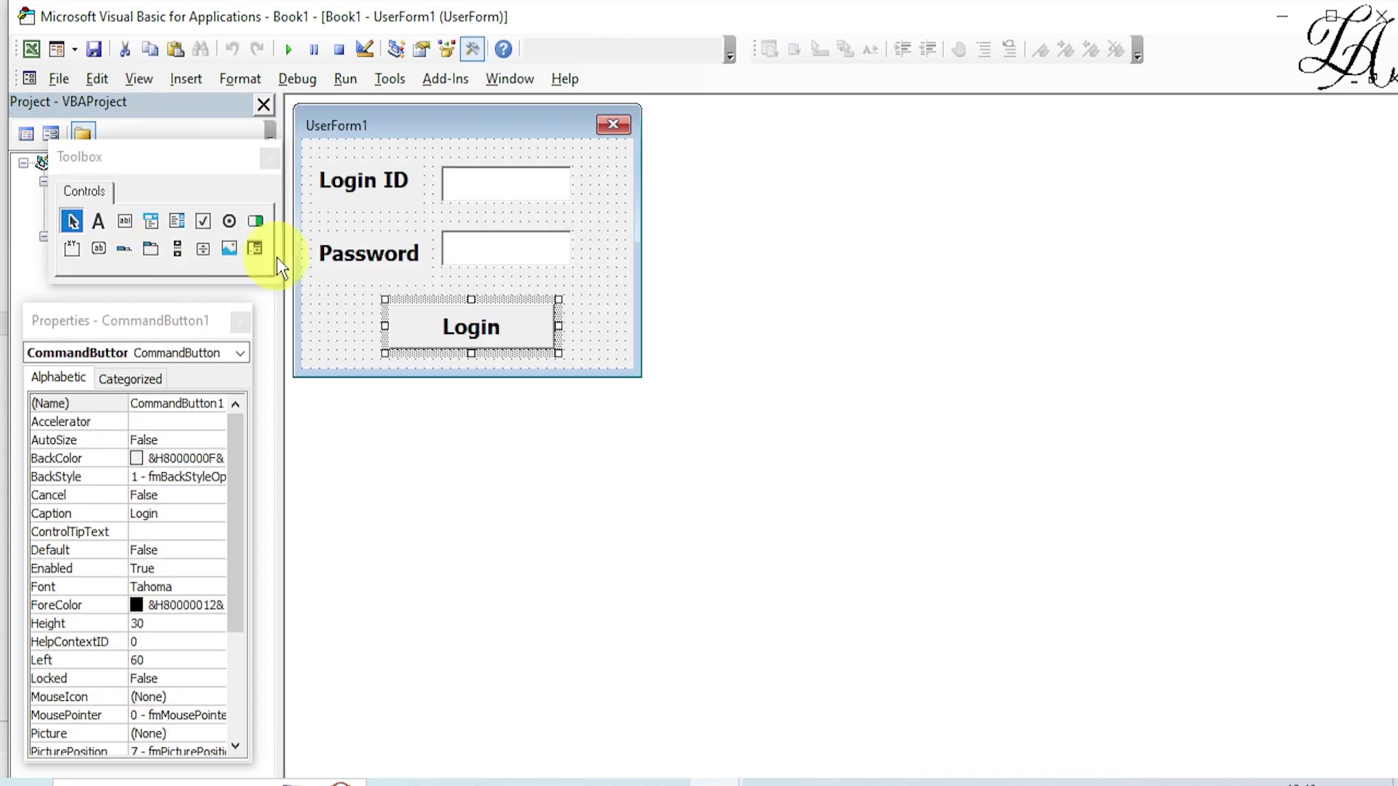
pyautogui.click(383, 125)
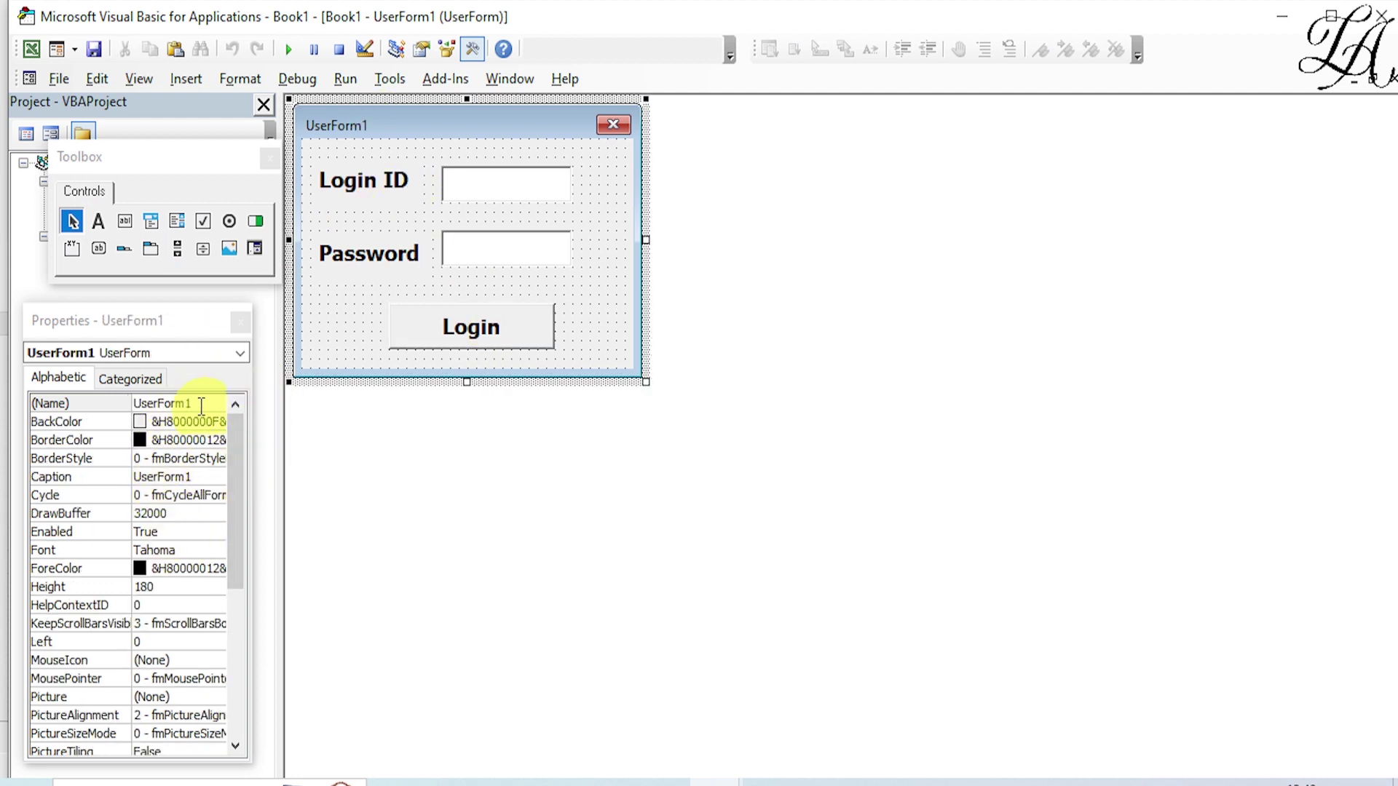
pyautogui.click(107, 404)
pyautogui.press('BackSpace')
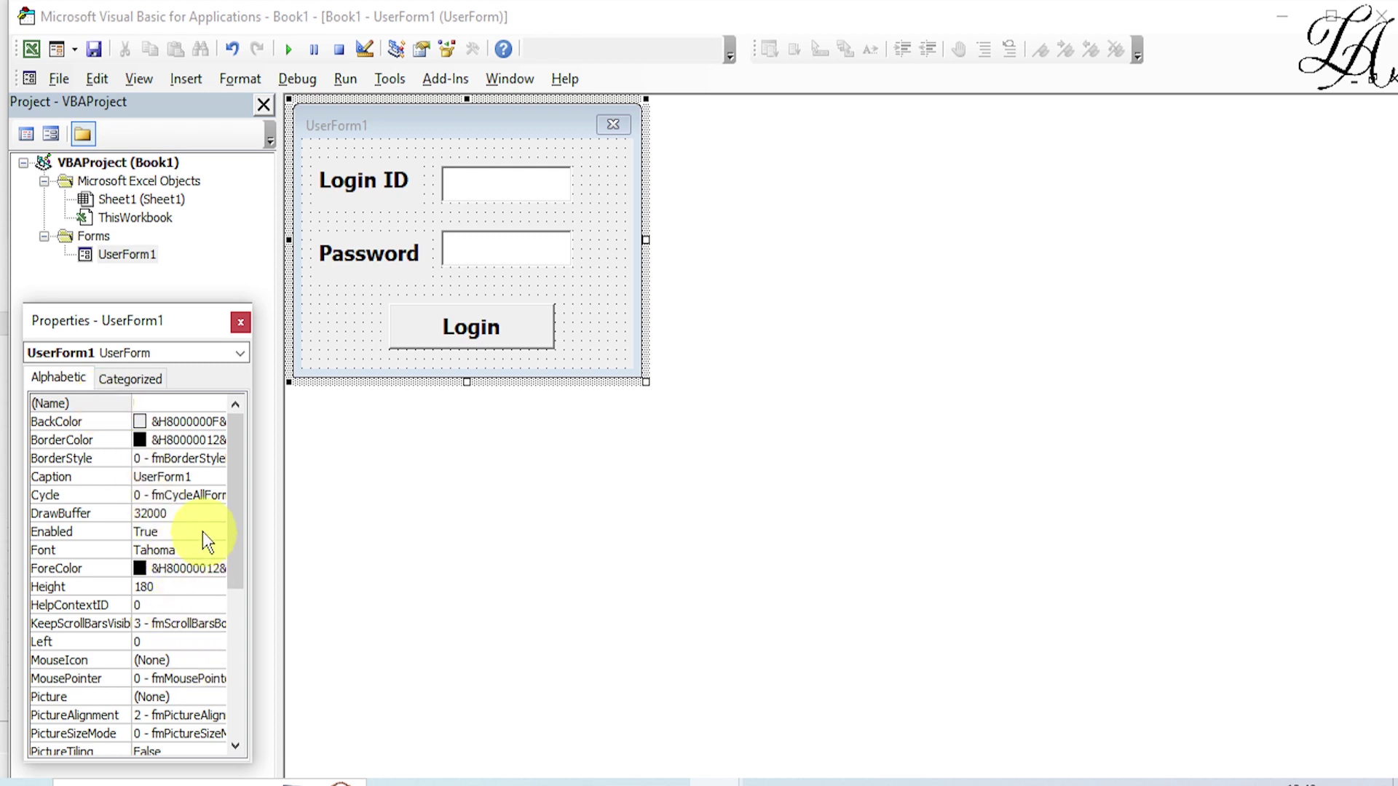
pyautogui.click(206, 476)
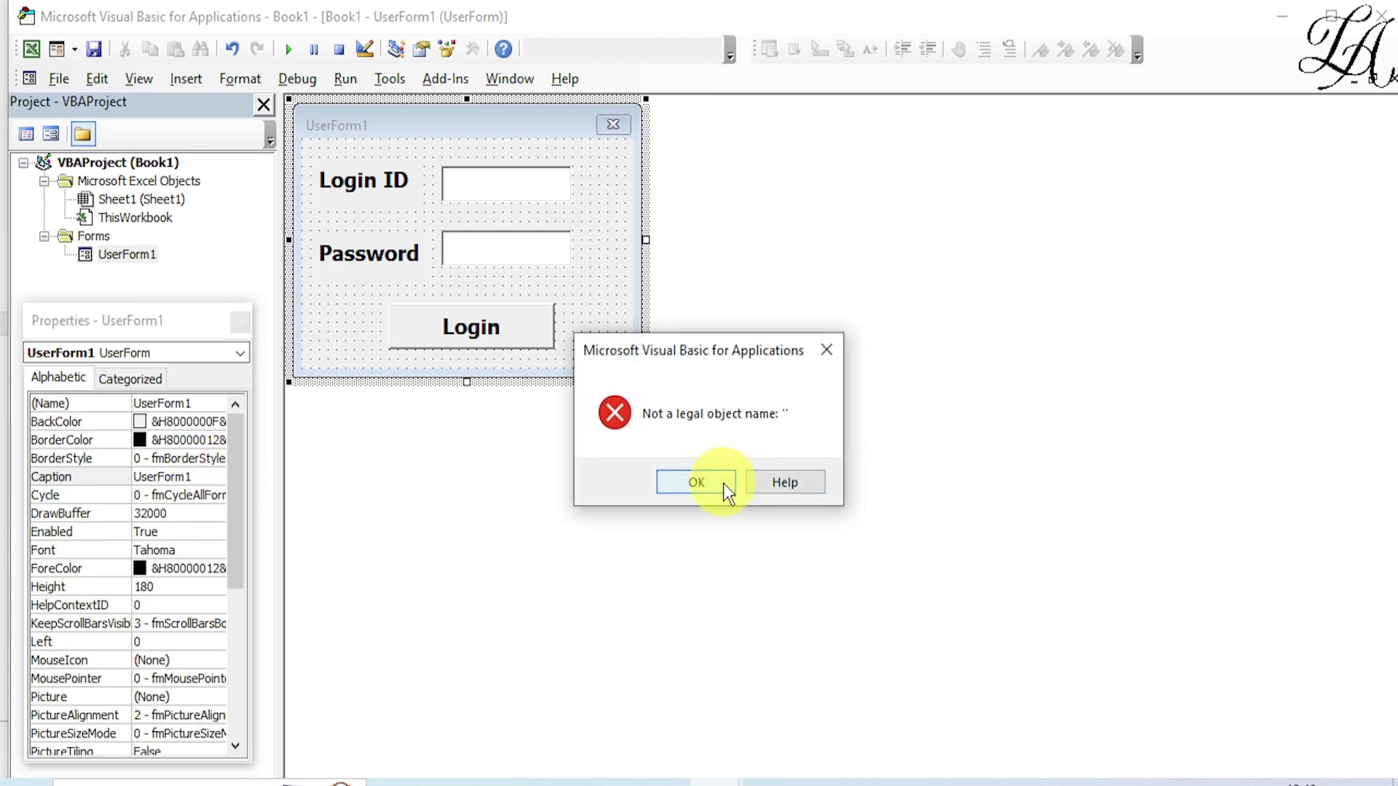
pyautogui.click(723, 483)
pyautogui.click(190, 475)
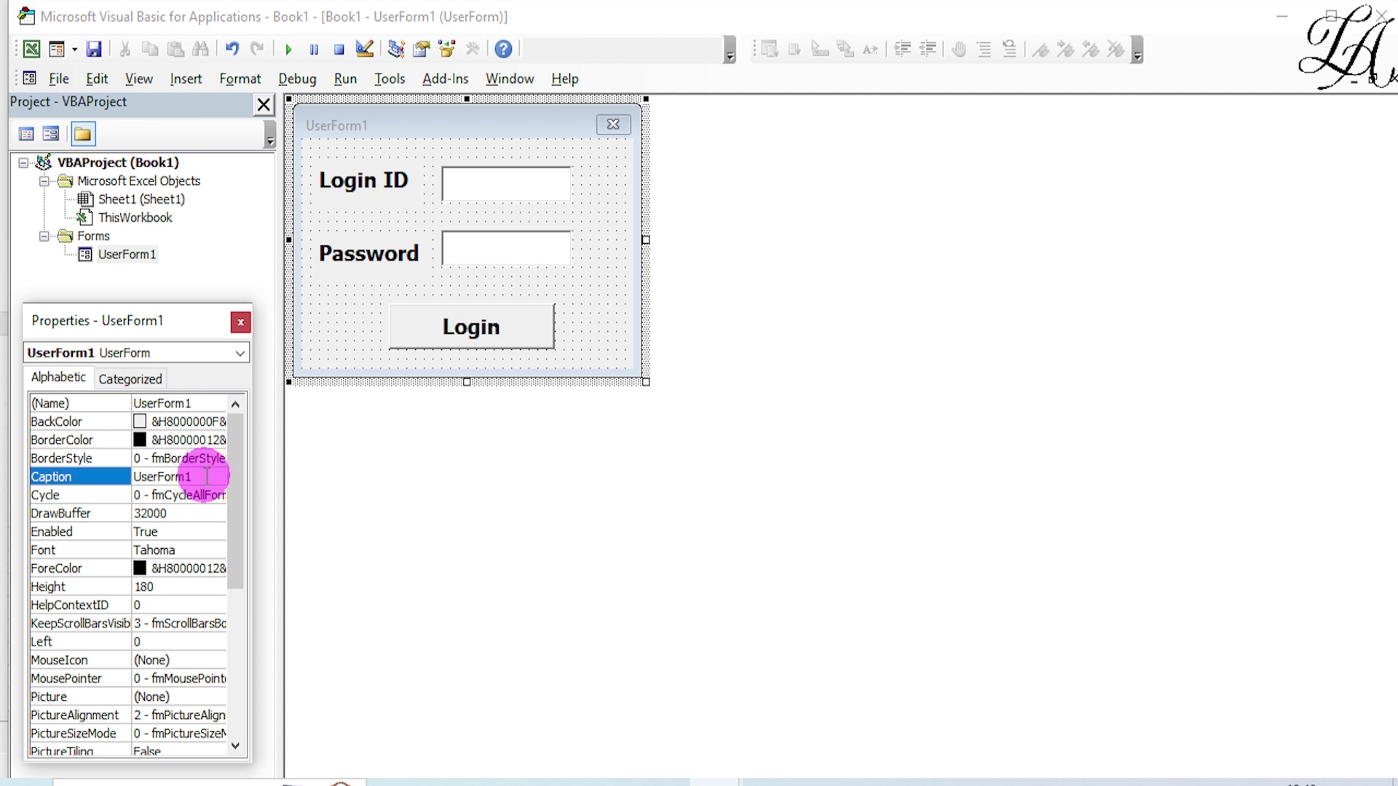
pyautogui.doubleClick(85, 476)
pyautogui.press('BackSpace')
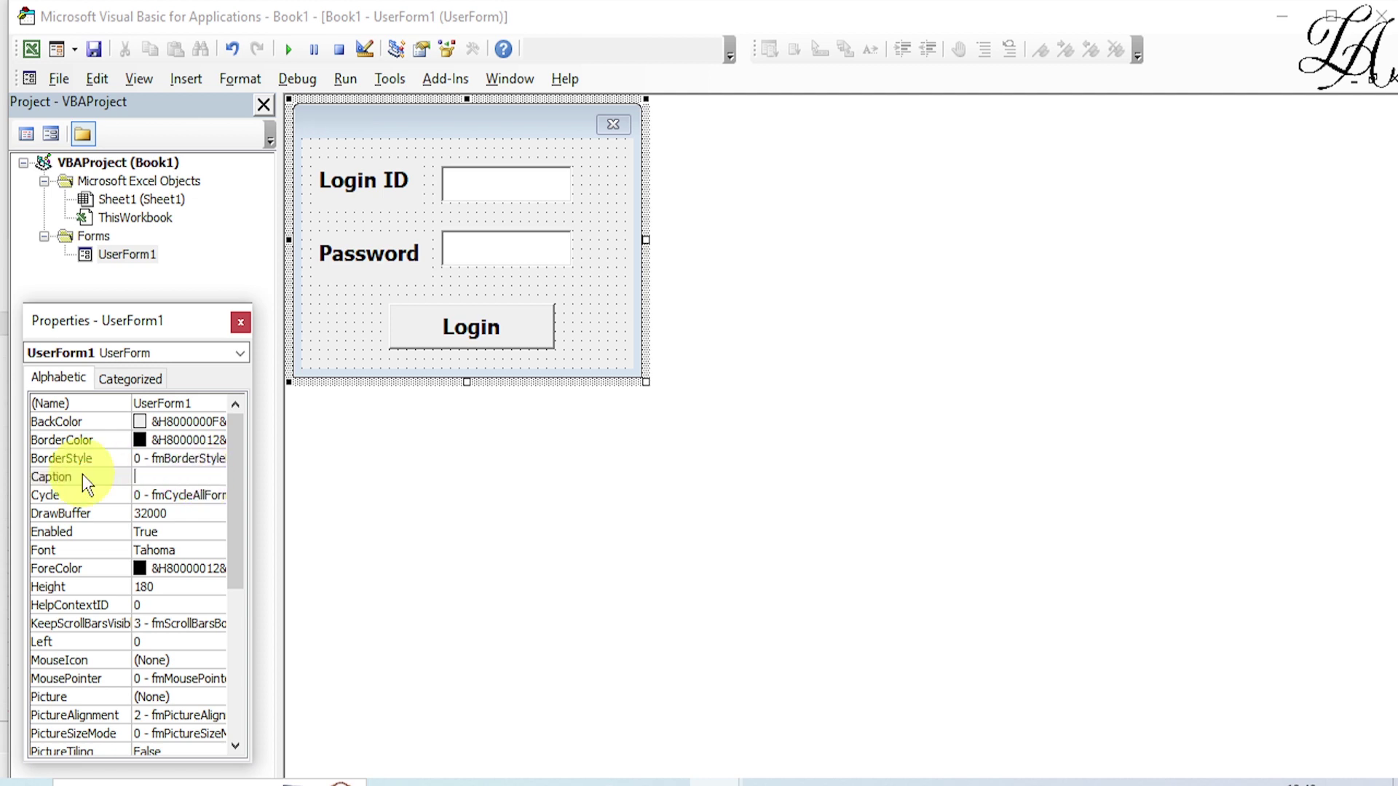
pyautogui.click(370, 540)
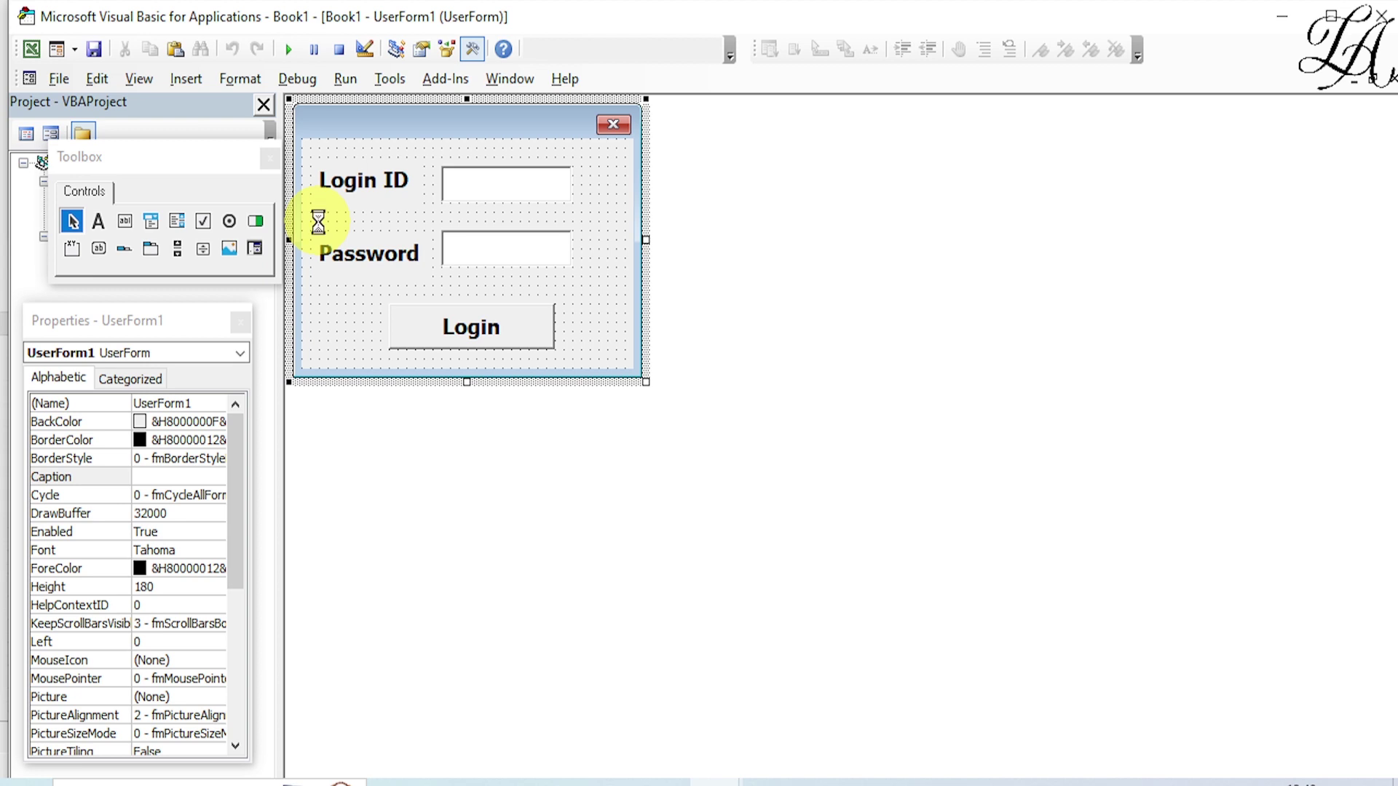
pyautogui.hotkey('ctrl', 's')
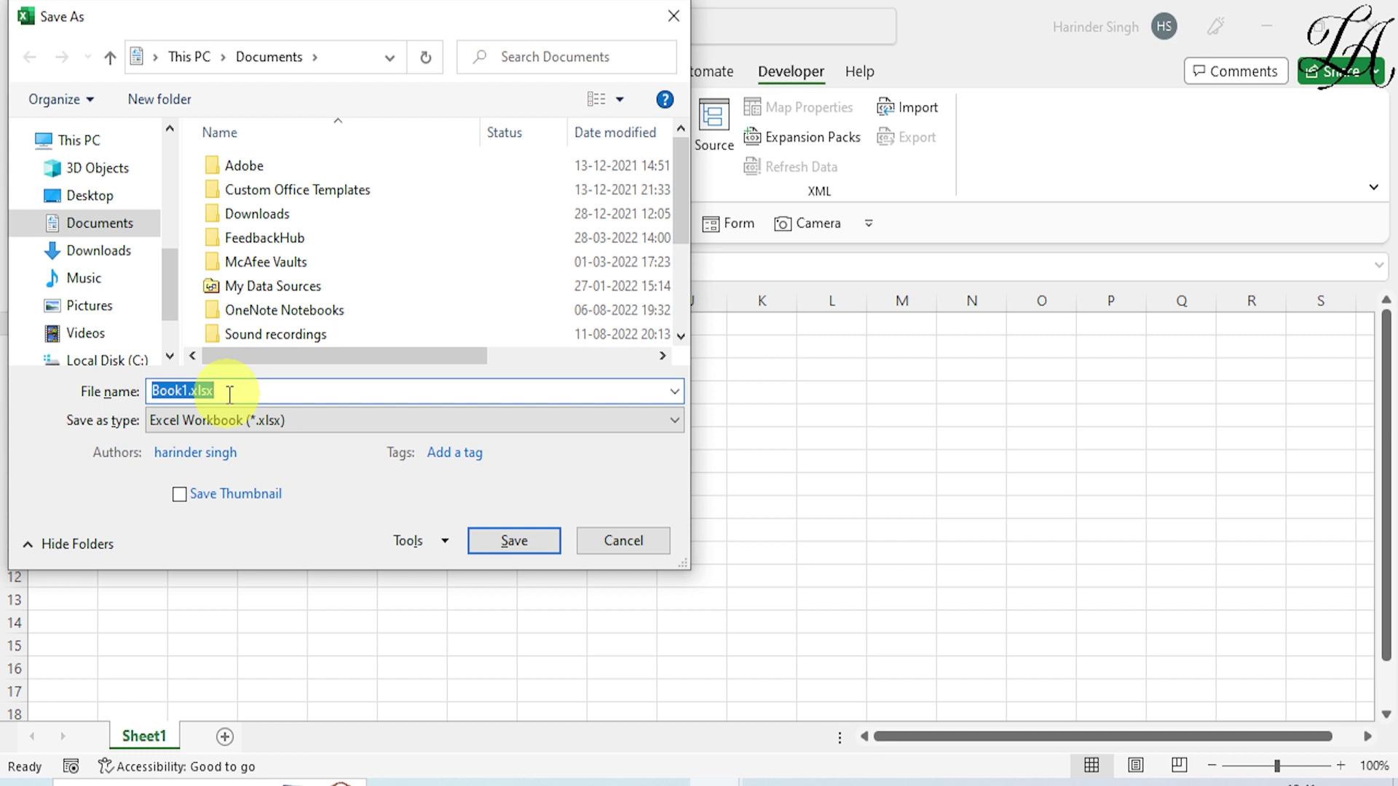
# - Save the workbook in Documents as login, type Excel Macro-Enabled Workbook (*.xlsm)
pyautogui.write('lof')
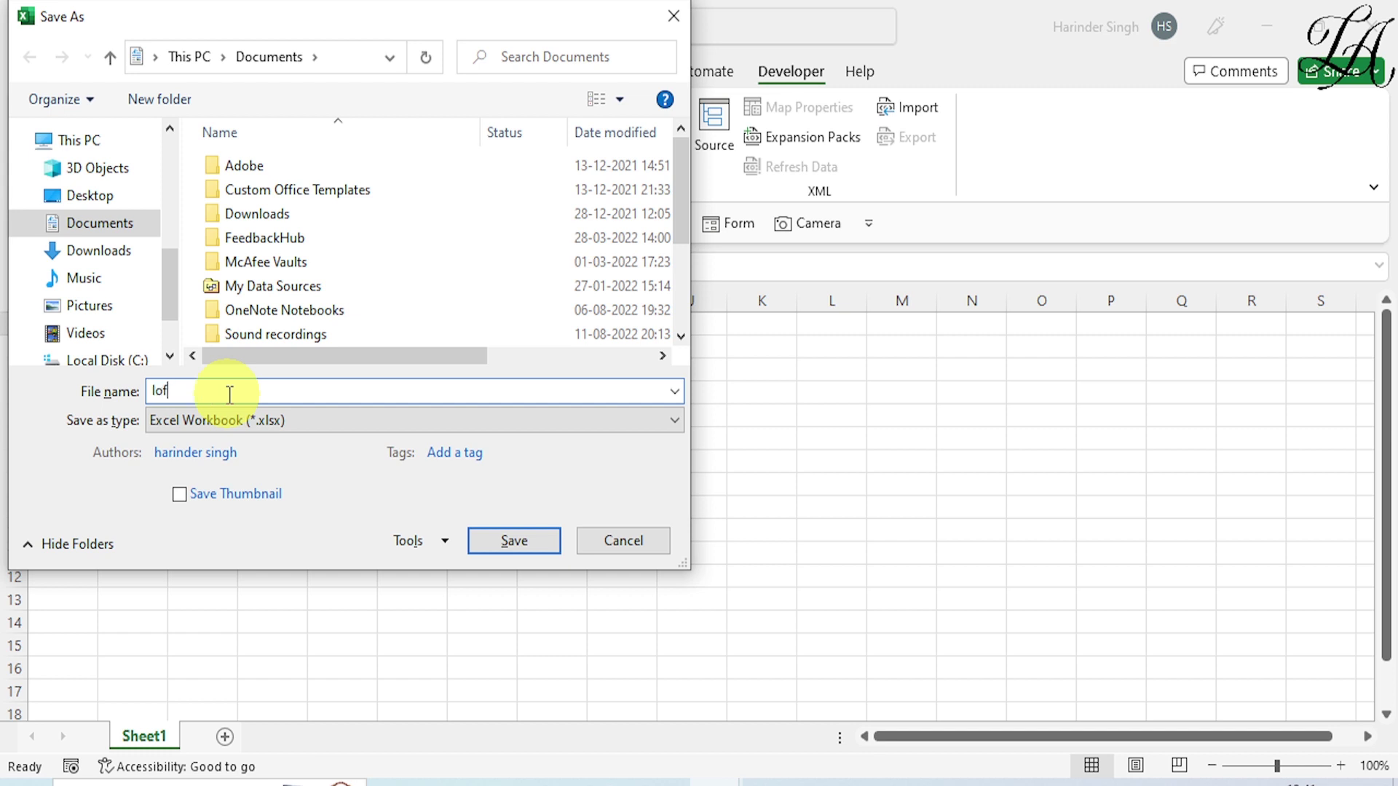
pyautogui.press('BackSpace')
pyautogui.write('gin')
pyautogui.click(263, 421)
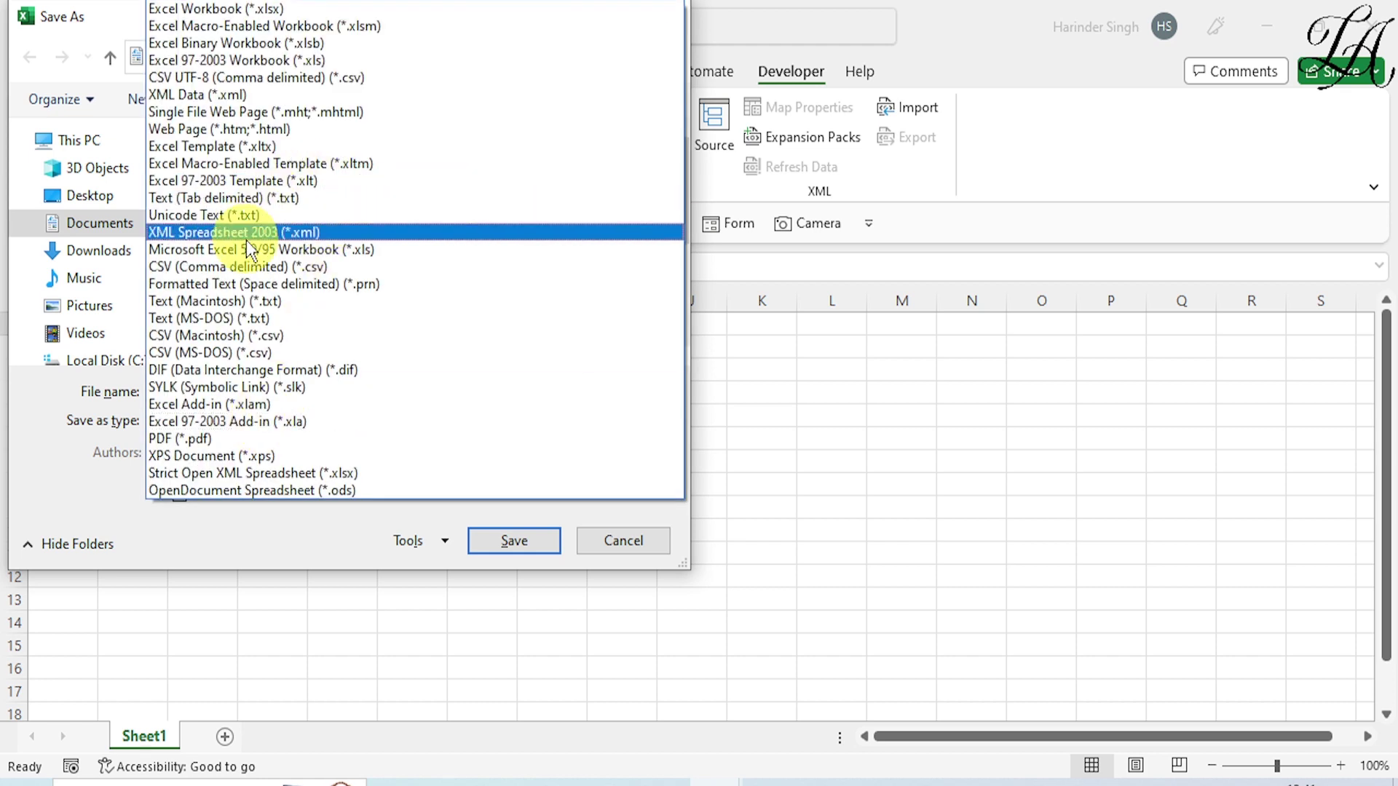
pyautogui.click(287, 32)
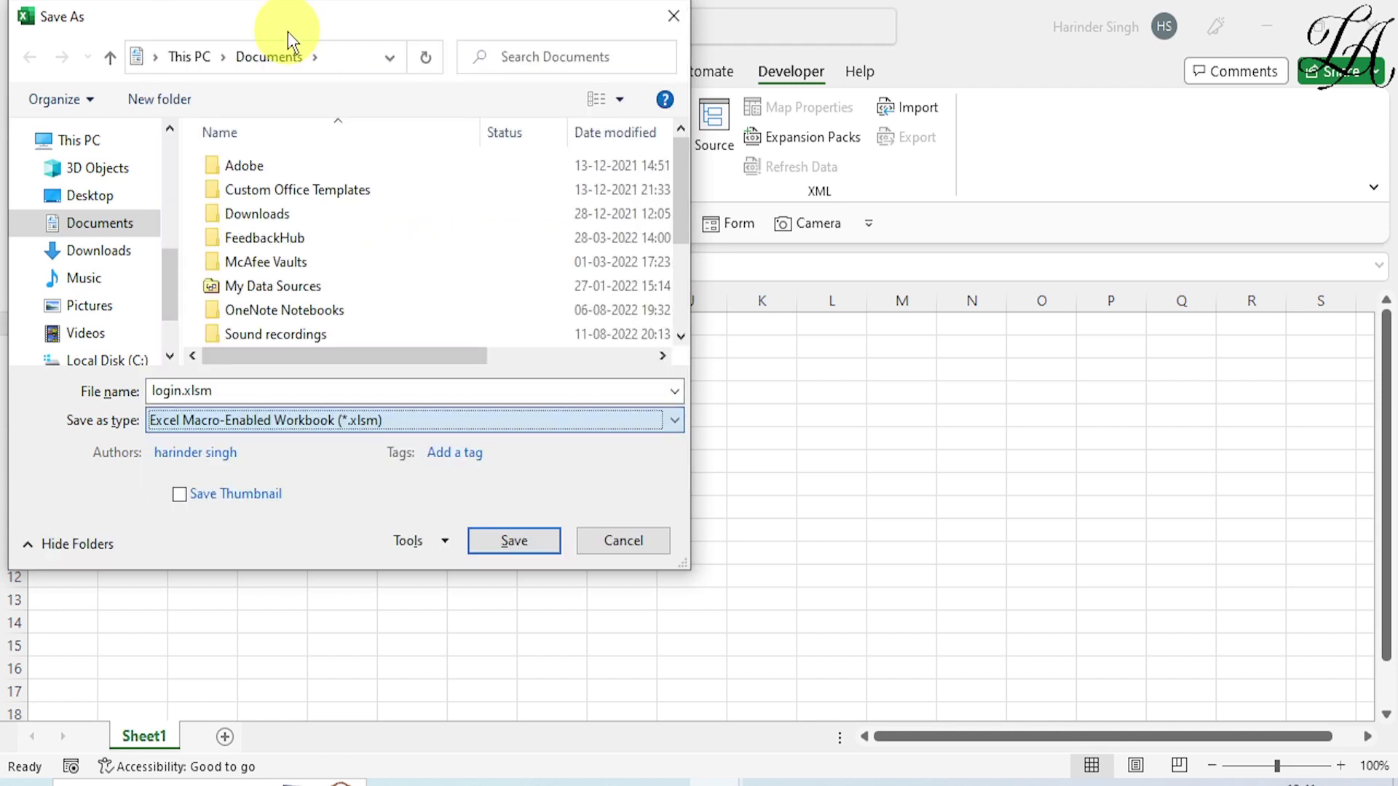
pyautogui.click(495, 544)
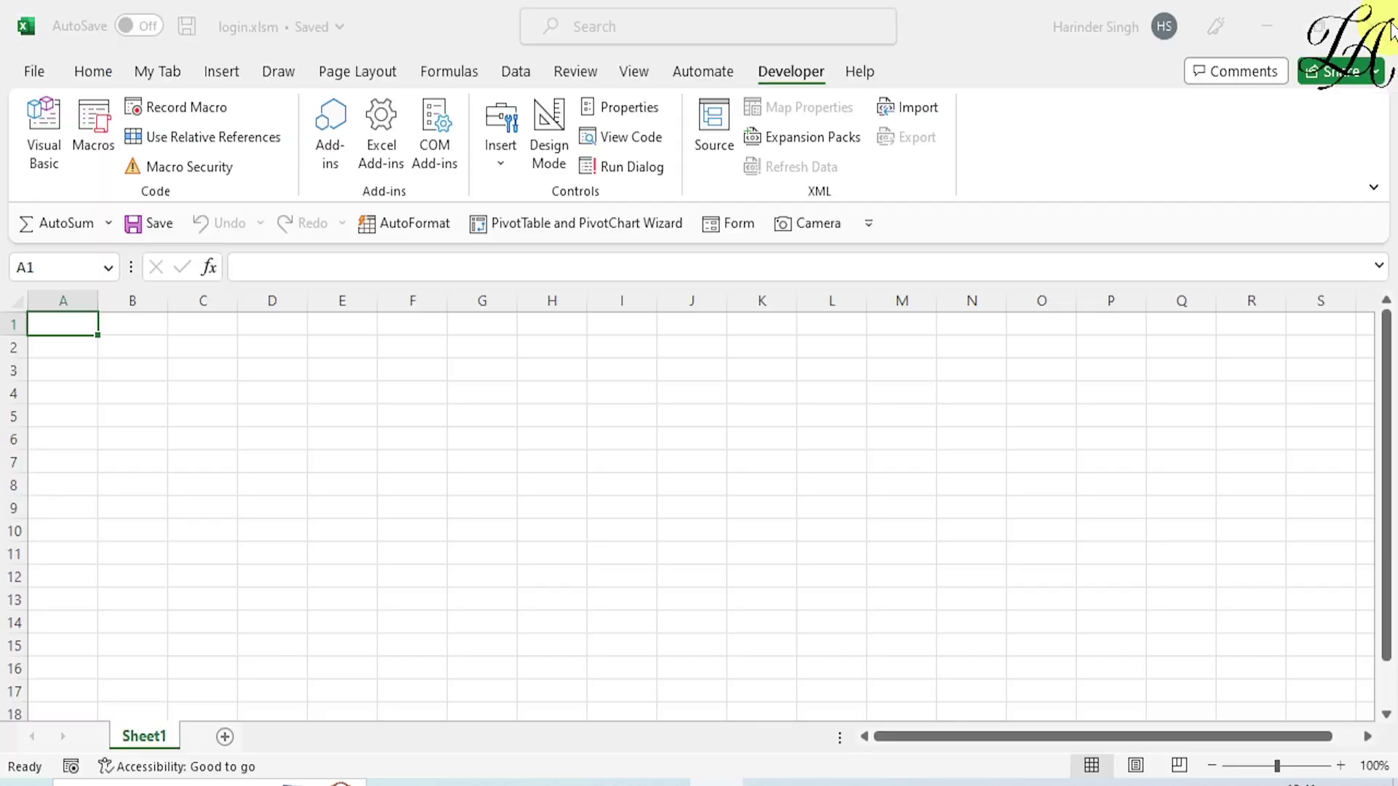
# - Close Excel, relaunch it, reopen login.xlsm from Recent, and enable its macros
pyautogui.click(1381, 15)
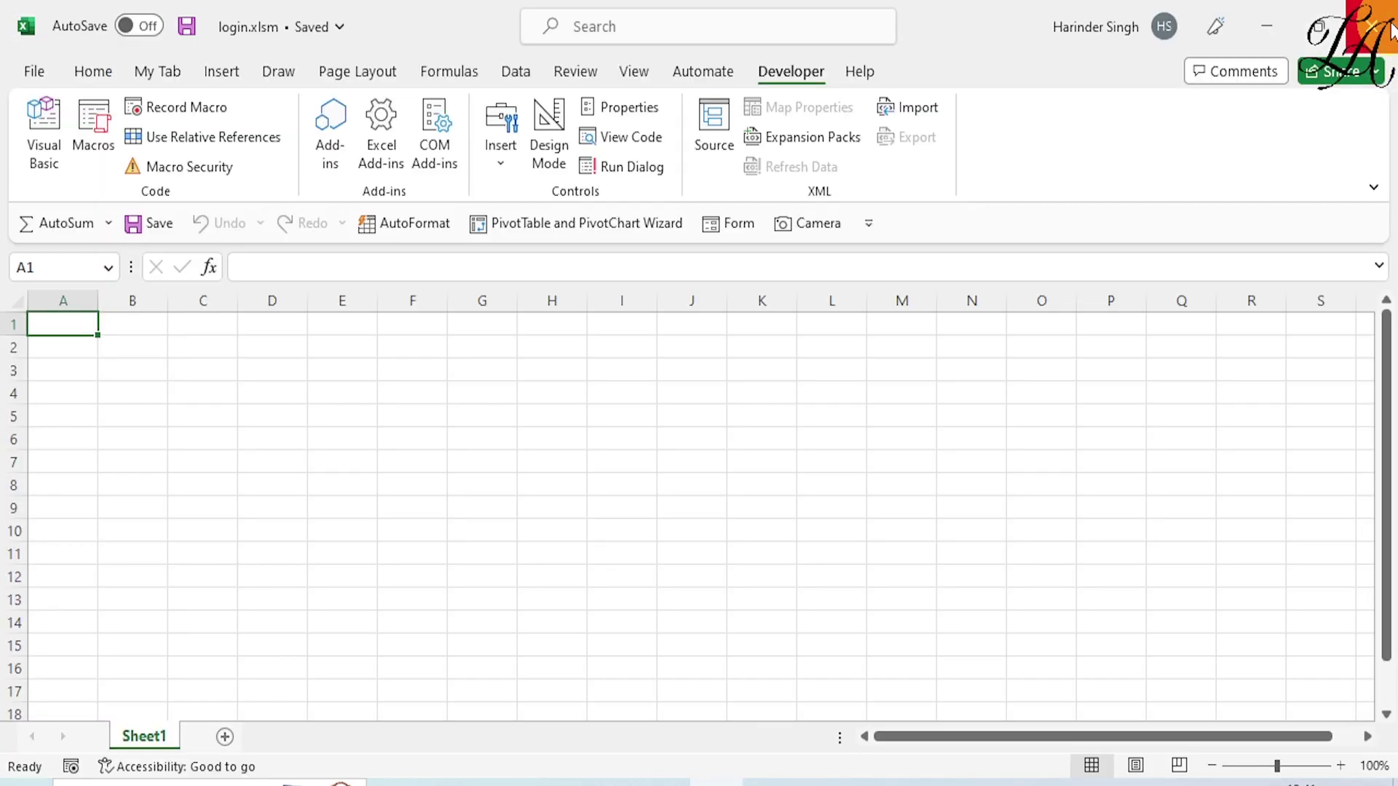
pyautogui.click(1383, 27)
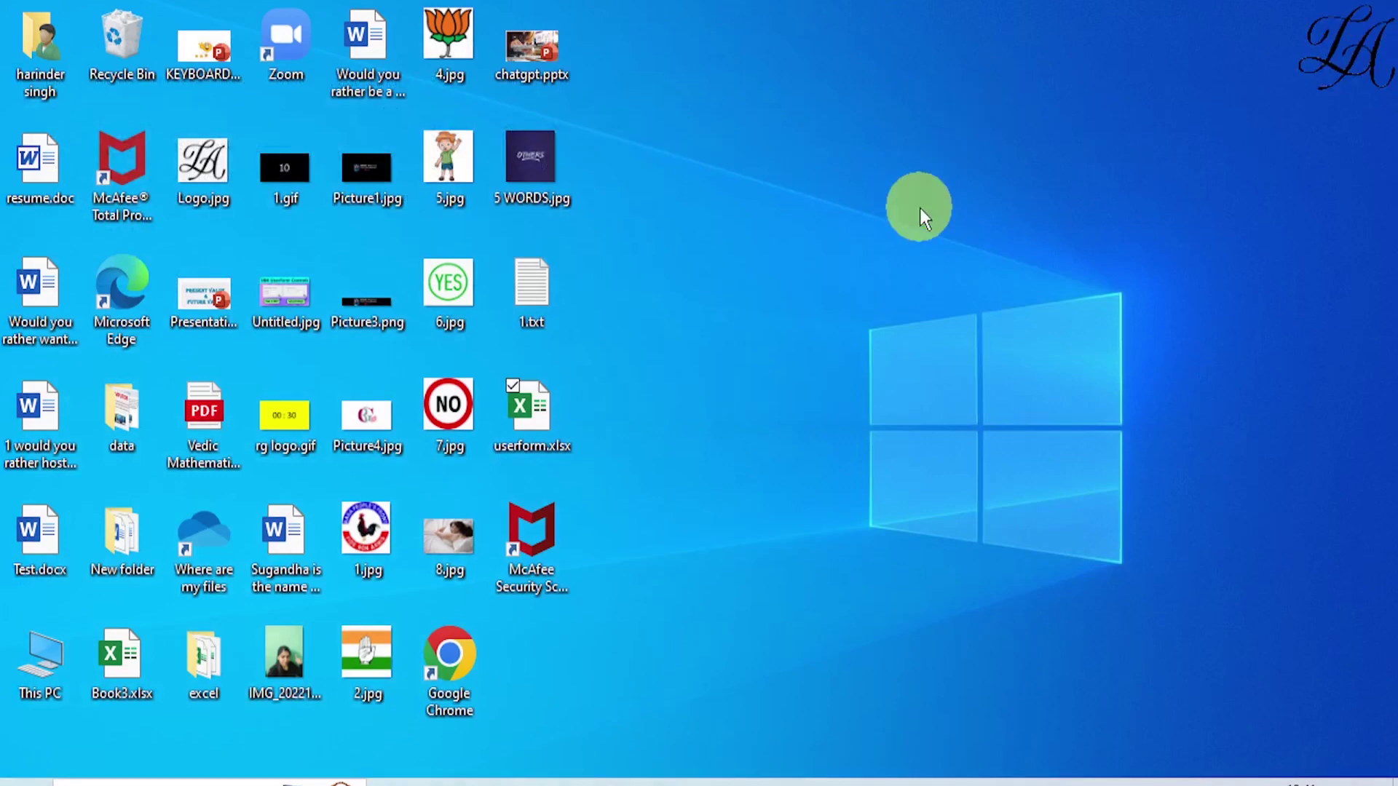
pyautogui.click(200, 765)
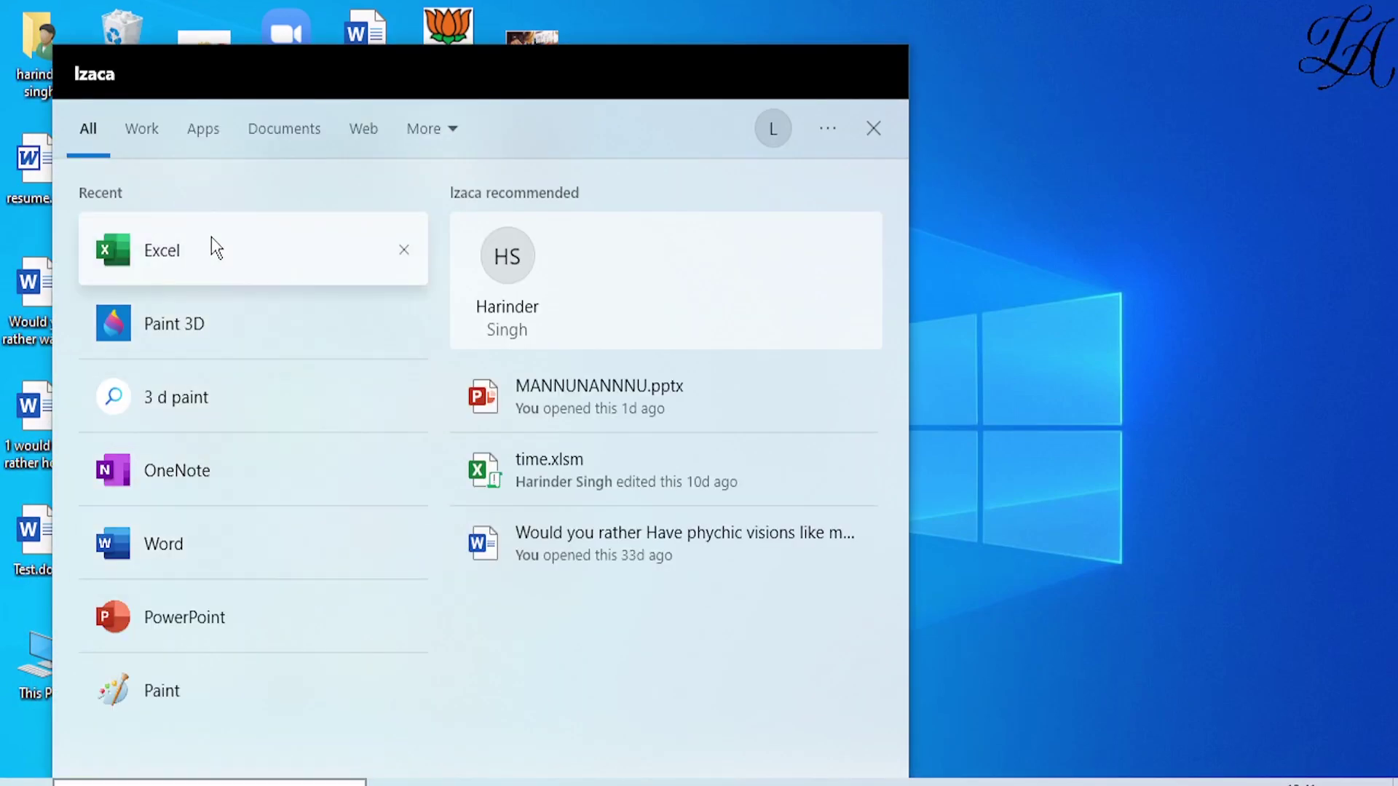
pyautogui.click(269, 244)
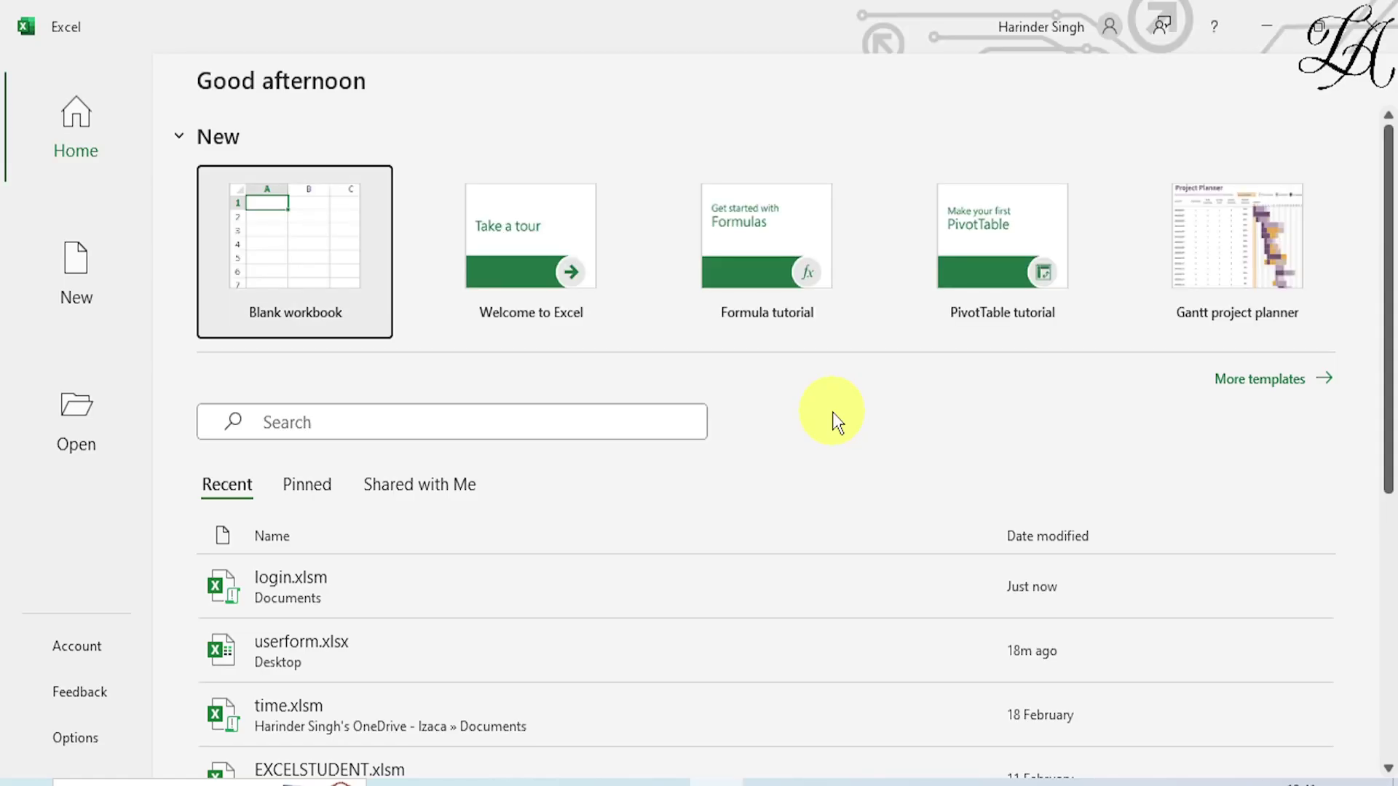
pyautogui.click(306, 579)
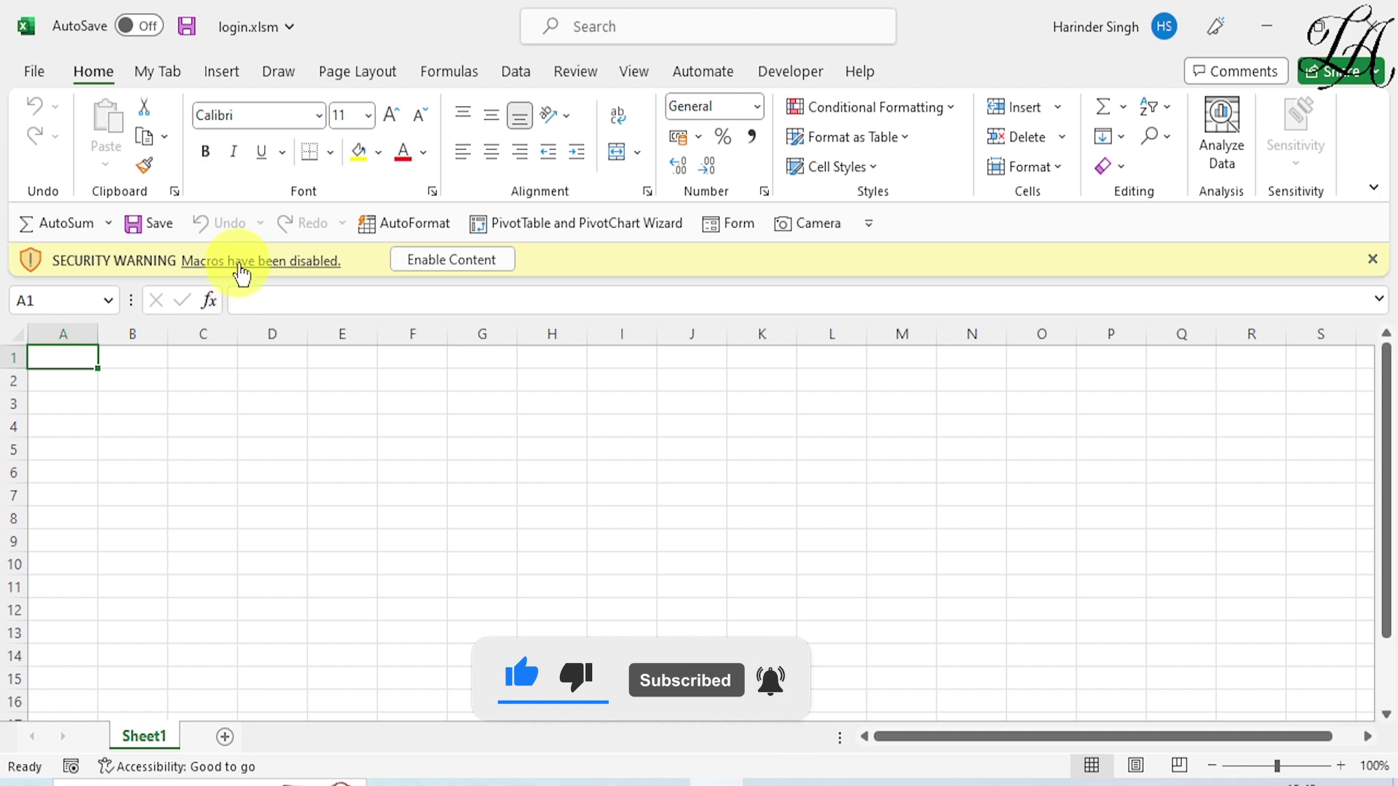
pyautogui.click(420, 264)
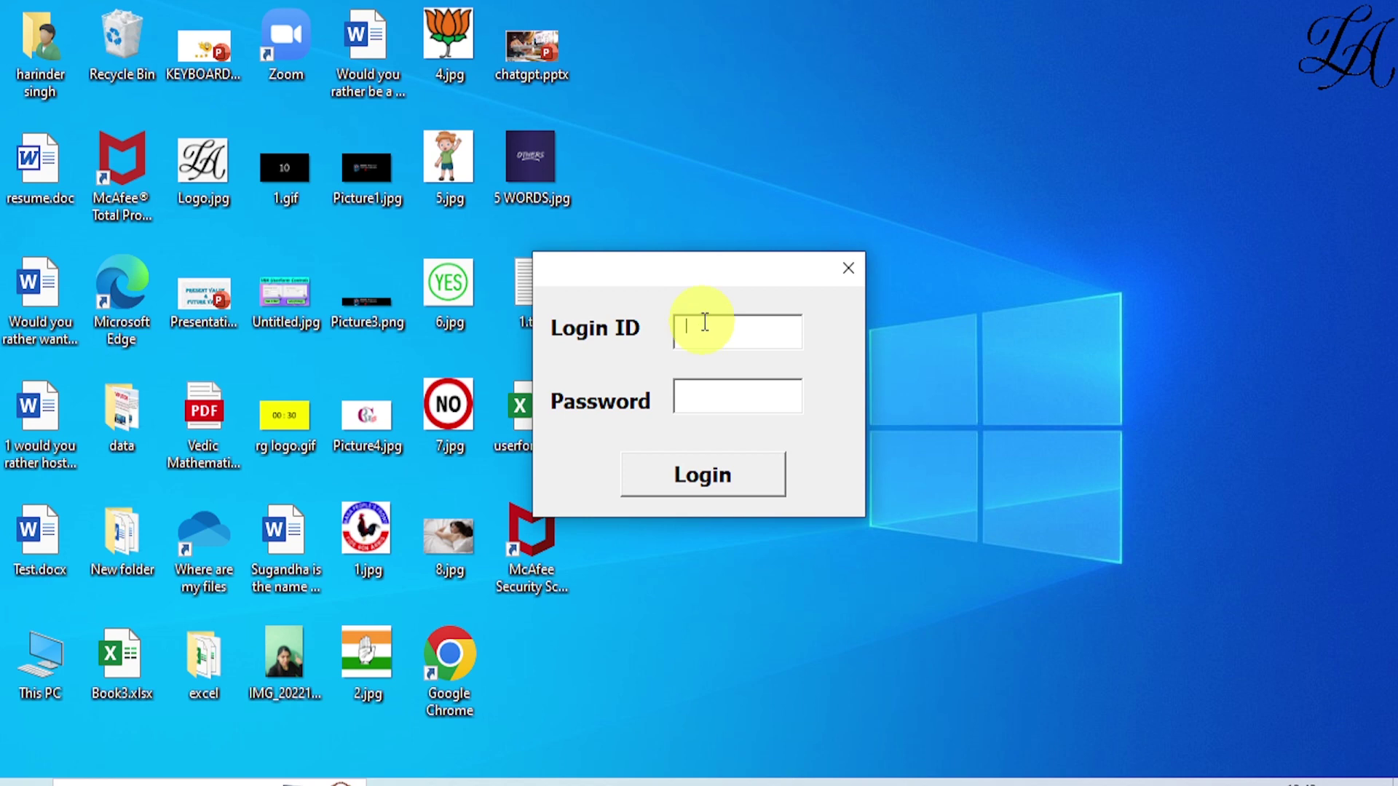
# - Try logging in with the login ID and a wrong three-character password
pyautogui.write('Ad')
pyautogui.write('min')
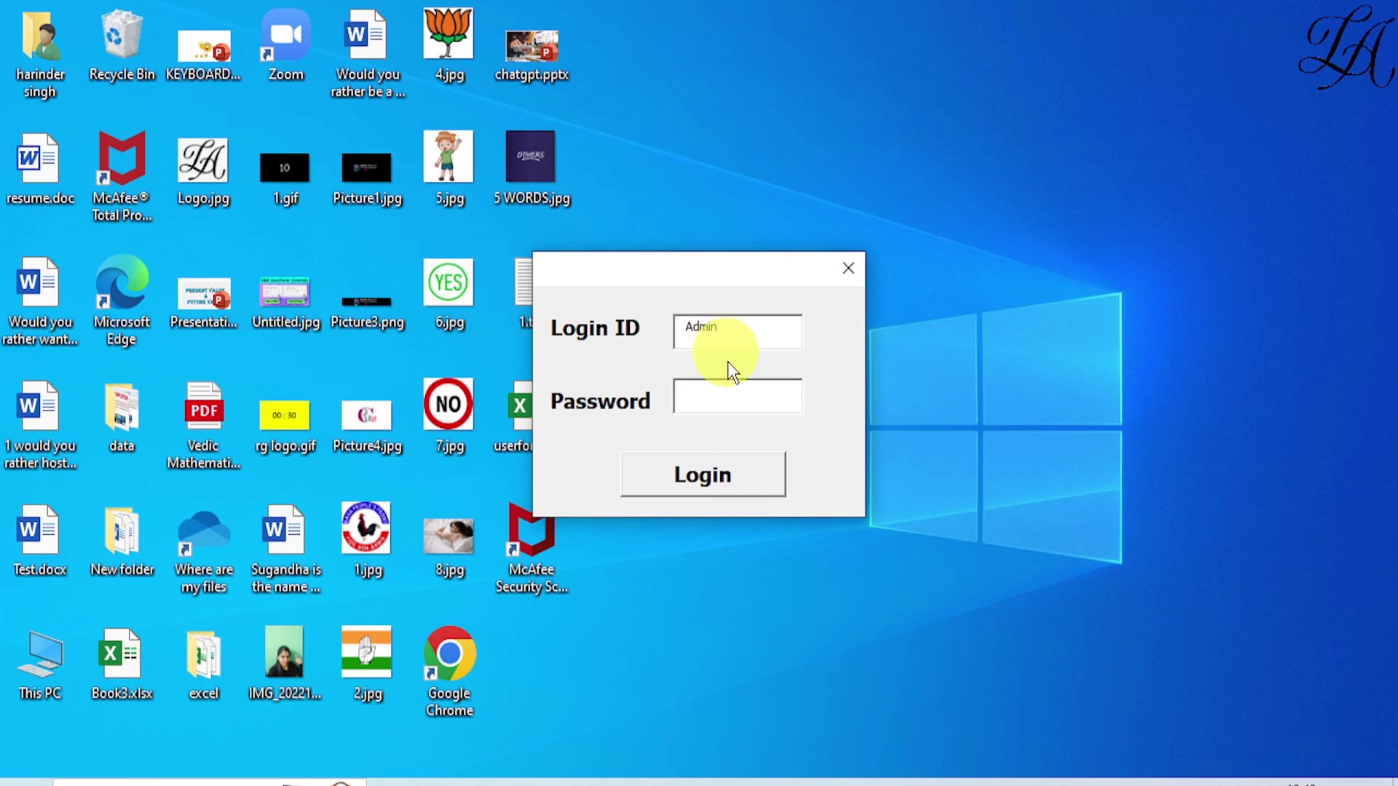
pyautogui.click(725, 405)
pyautogui.write('*')
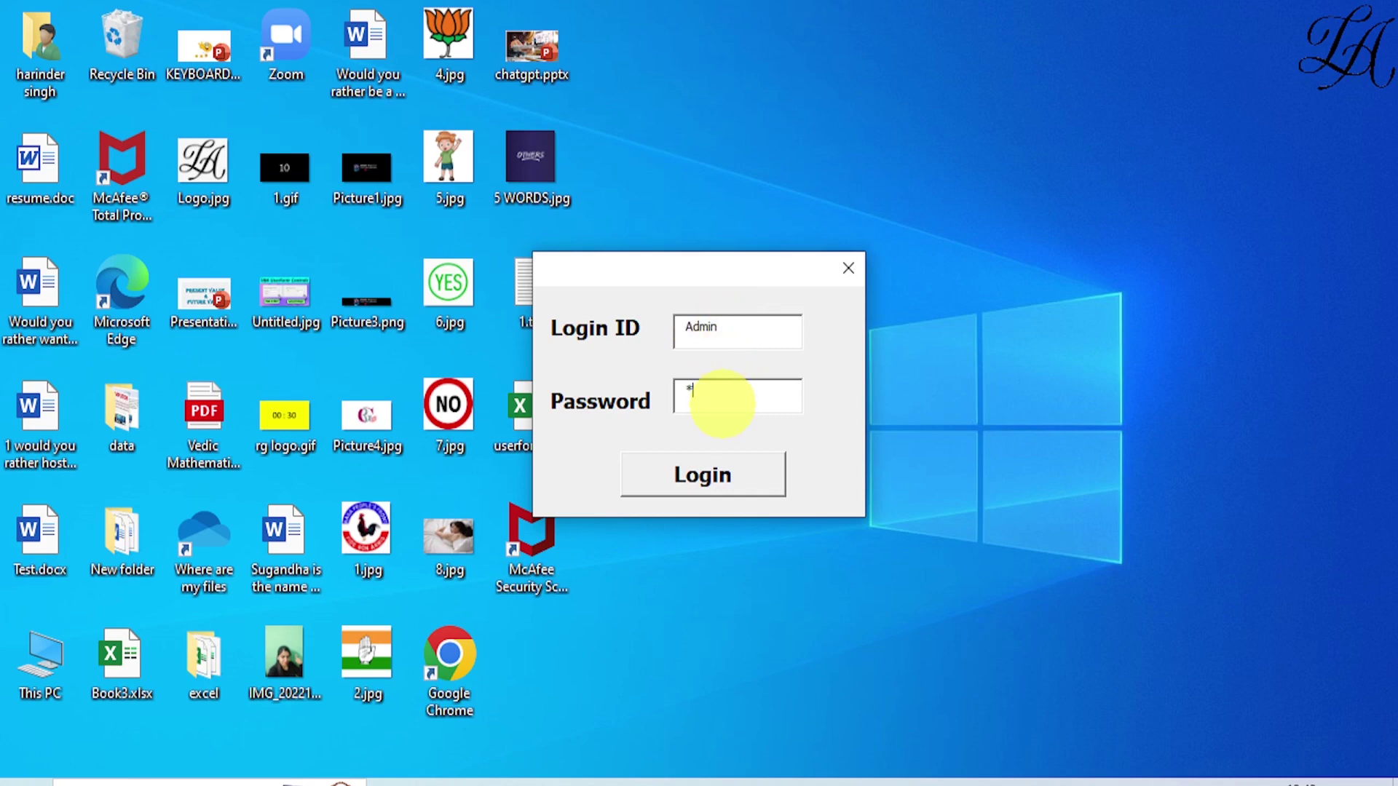
pyautogui.write('**')
pyautogui.click(718, 474)
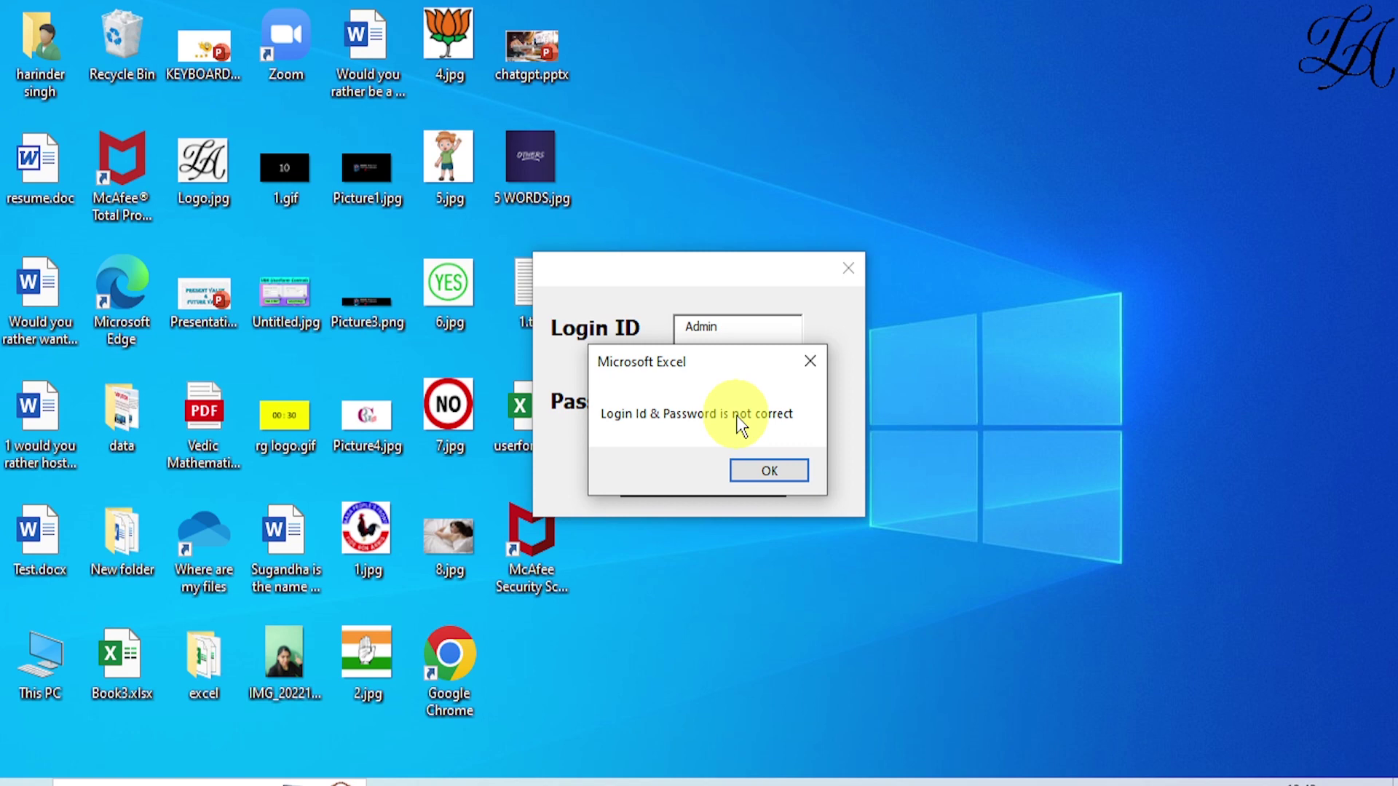
# - Dismiss the error, then log in with the login ID and the correct password
pyautogui.click(759, 470)
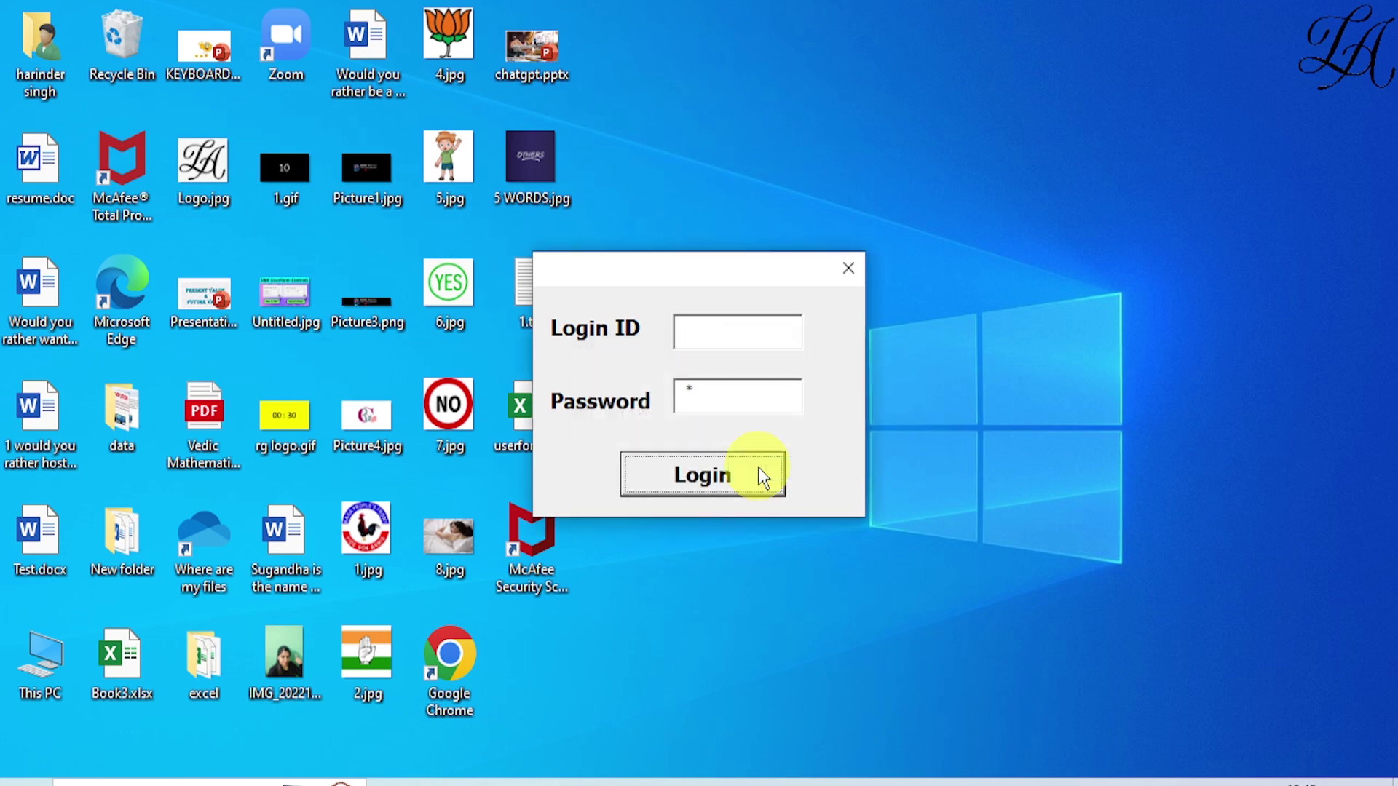
pyautogui.click(702, 391)
pyautogui.click(703, 340)
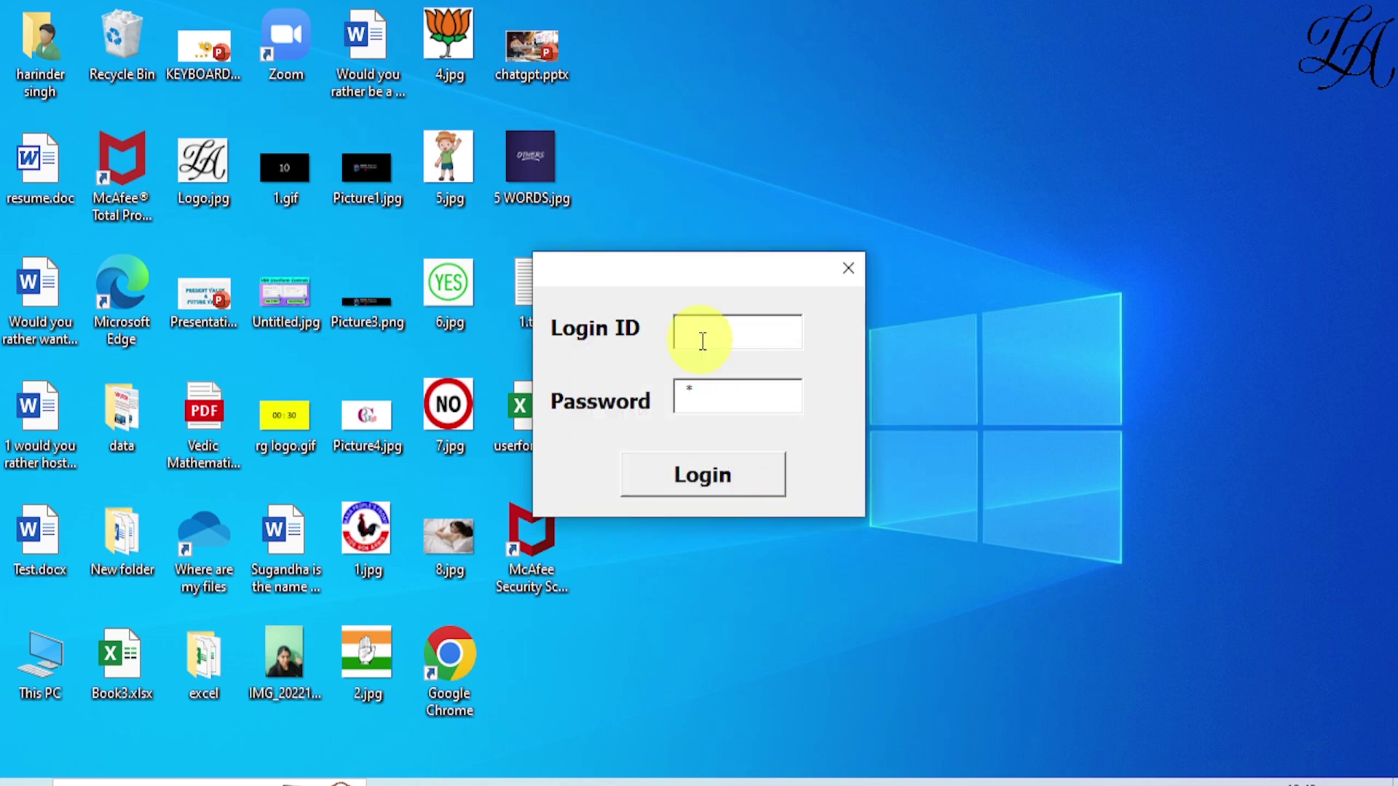
pyautogui.write('Adm')
pyautogui.write('in')
pyautogui.click(704, 397)
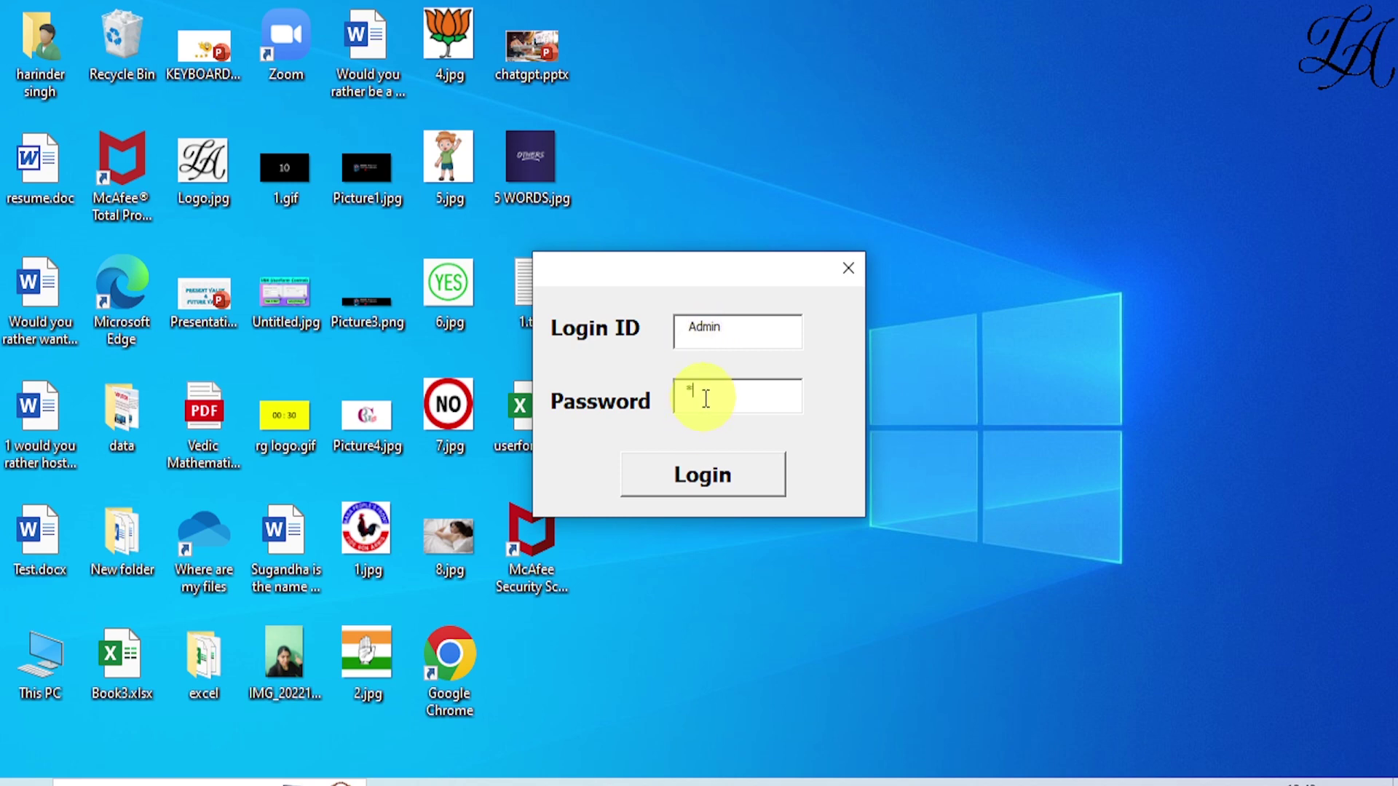
pyautogui.press('BackSpace')
pyautogui.write('****')
pyautogui.write('**')
pyautogui.click(703, 475)
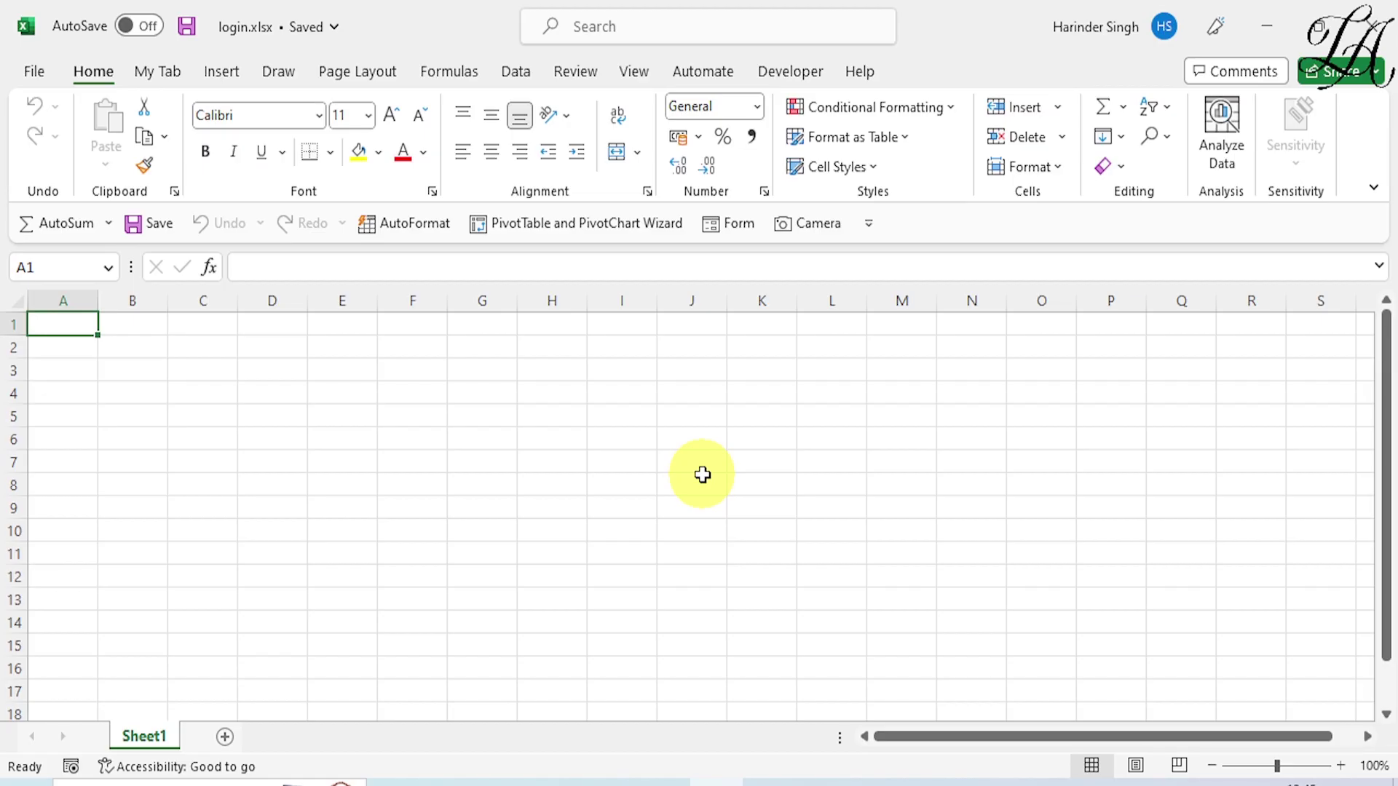